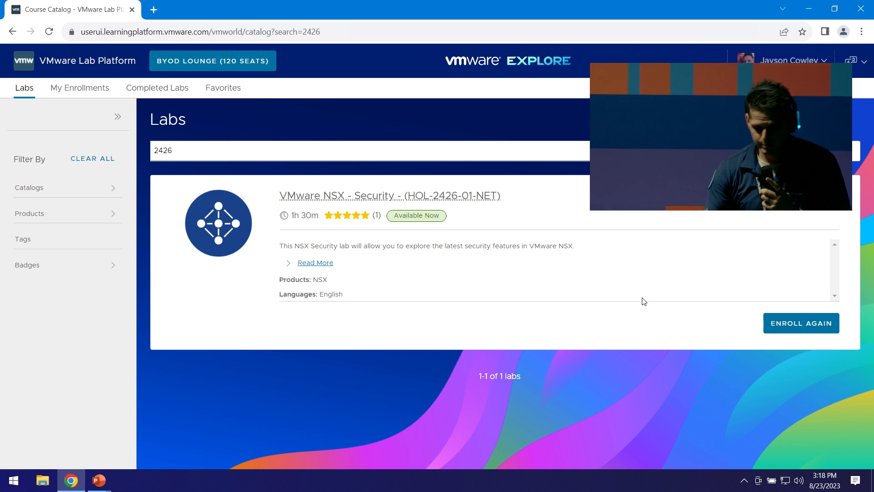
Re-enroll in the HOL-2426-01-NET NSX Security lab and launch its console desktop.
{"action": "left_click", "coordinate": [801, 328]}
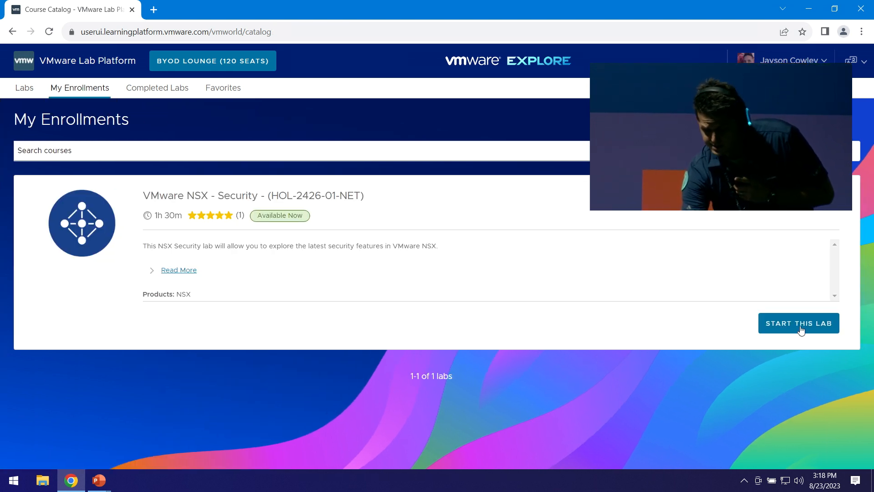
{"action": "left_click", "coordinate": [801, 329]}
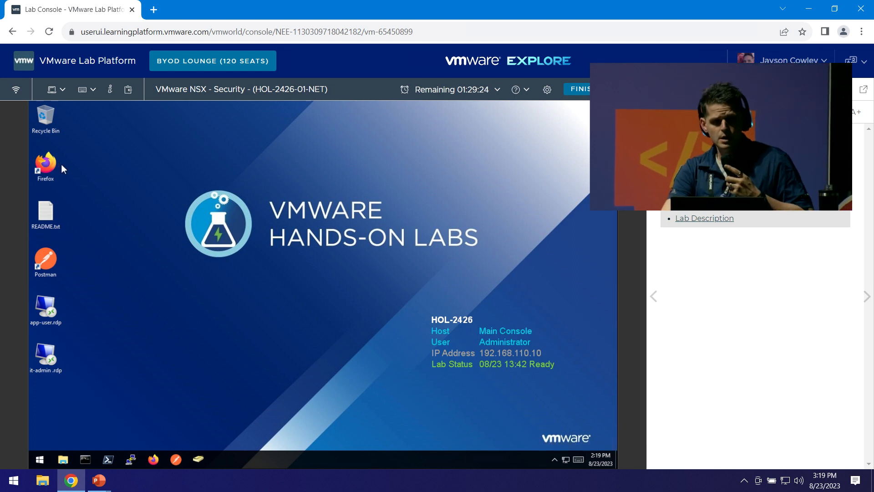
Launch Firefox on the lab desktop and log in to NSX Manager.
{"action": "double_click", "coordinate": [45, 164]}
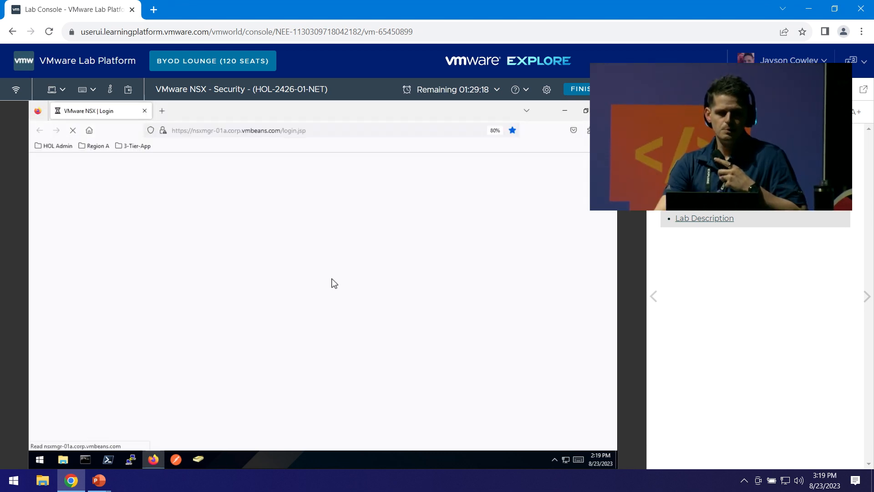
{"action": "left_click", "coordinate": [128, 315]}
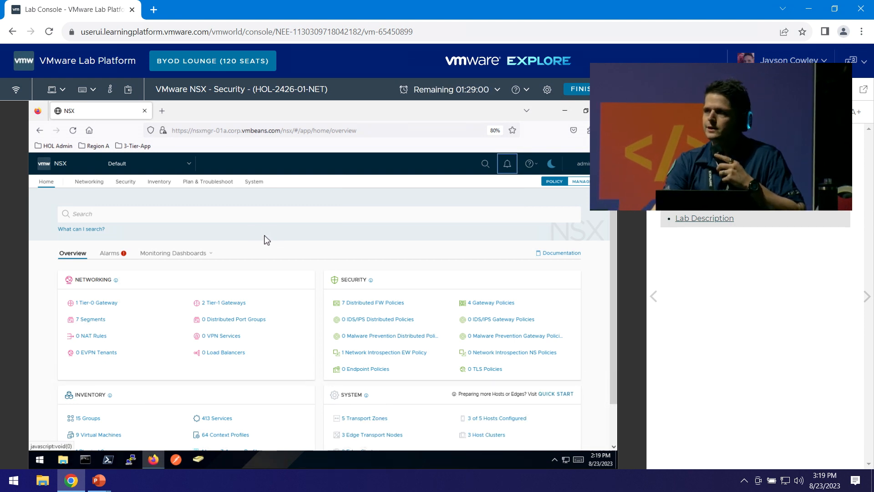
Go to System > NSX Application Platform and mark all alarm notifications as read.
{"action": "left_click", "coordinate": [259, 184]}
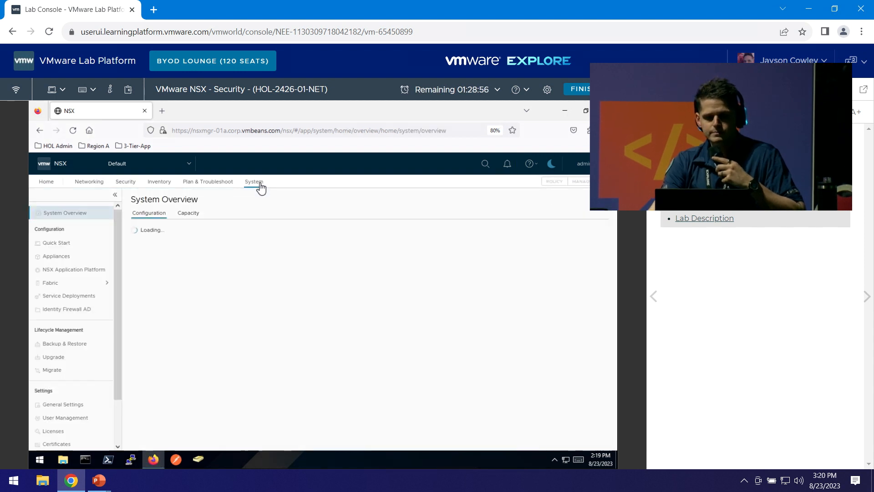
{"action": "left_click", "coordinate": [88, 274]}
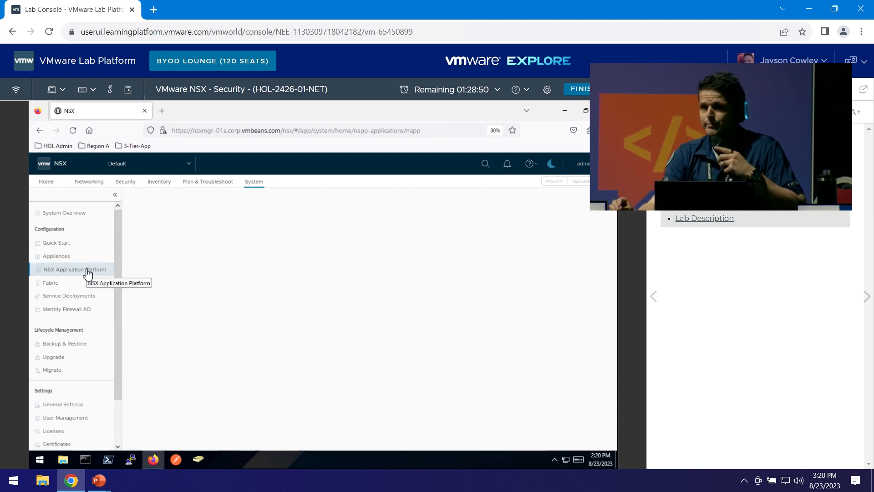
{"action": "left_click", "coordinate": [88, 271]}
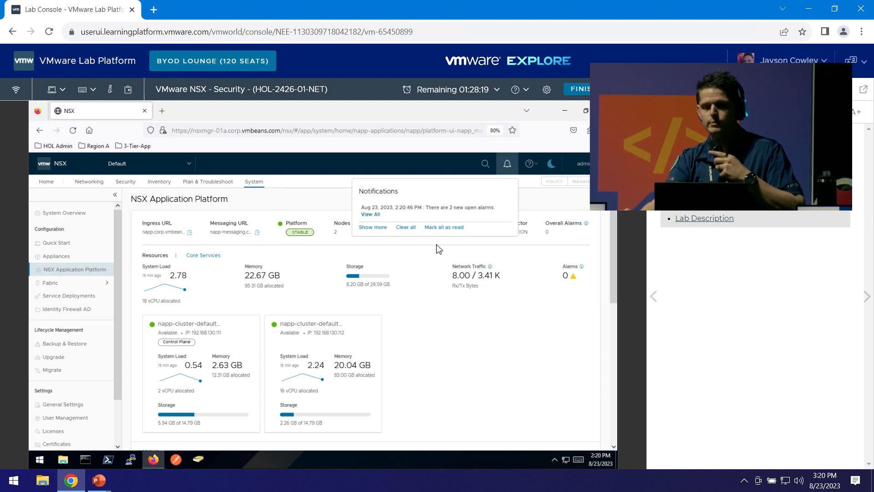
{"action": "left_click", "coordinate": [442, 230]}
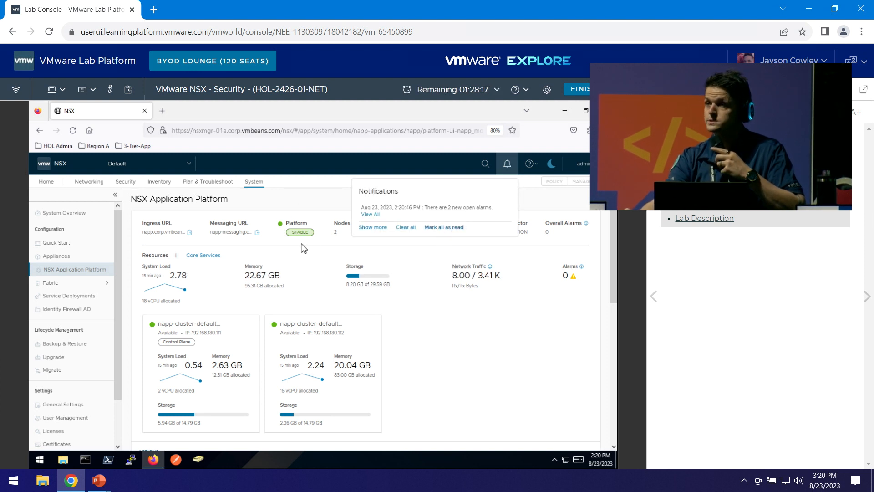
{"action": "left_click", "coordinate": [304, 249]}
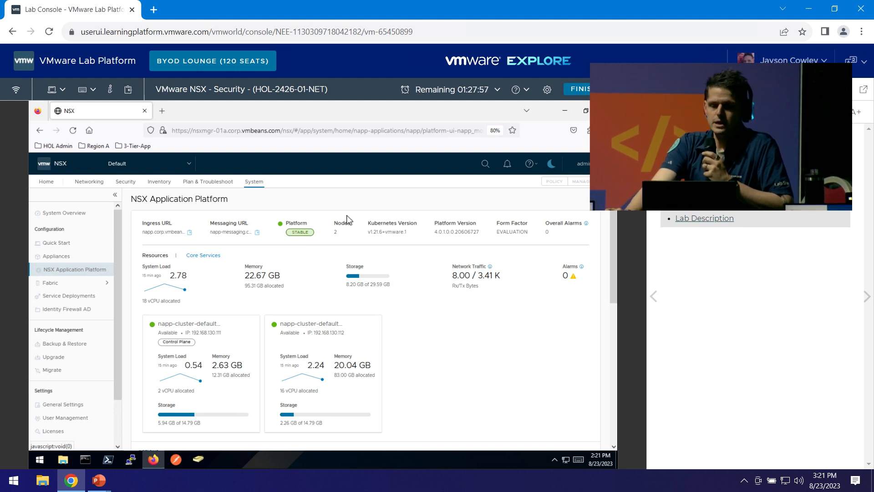
Activate NSX Network Detection and Response and pick the United States 1 cloud region.
{"action": "left_click_drag", "start_coordinate": [614, 213], "coordinate": [603, 361]}
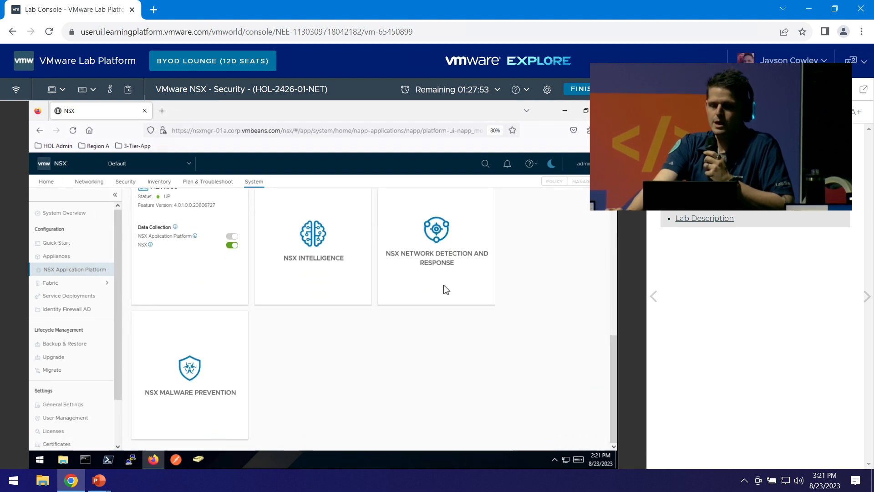
{"action": "mouse_move", "coordinate": [435, 273]}
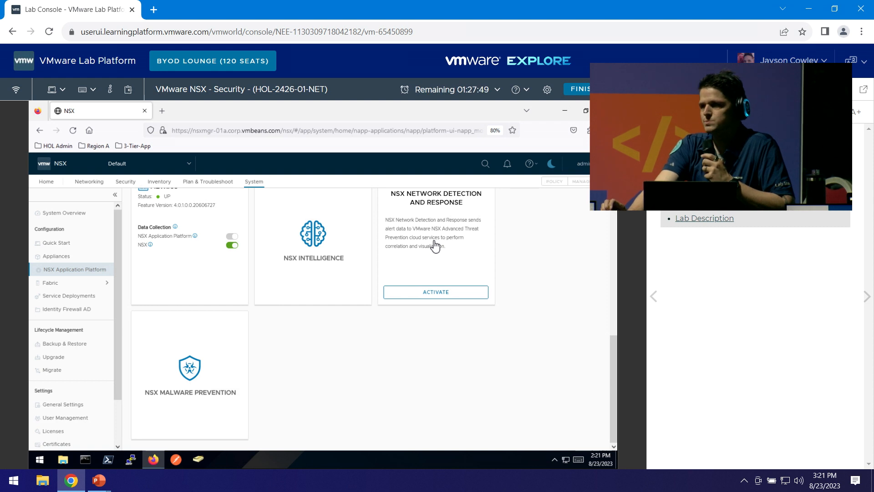
{"action": "left_click", "coordinate": [440, 300]}
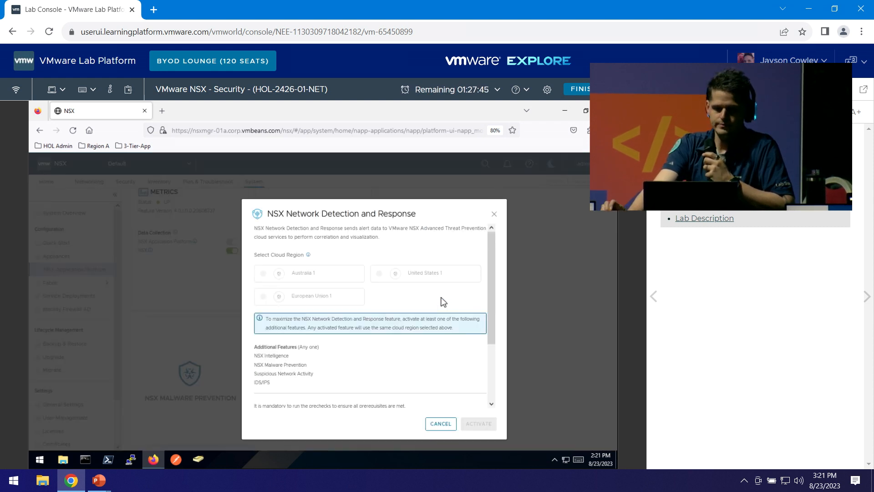
{"action": "left_click", "coordinate": [379, 274]}
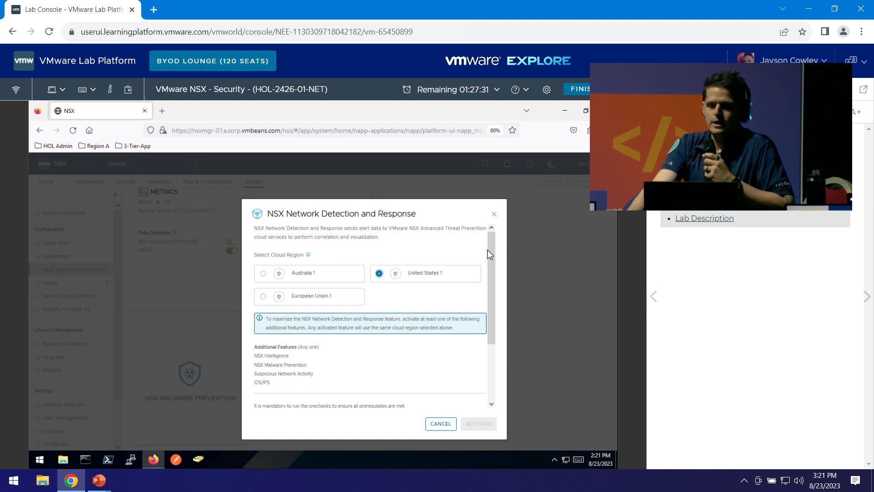
{"action": "left_click_drag", "start_coordinate": [494, 253], "coordinate": [491, 346]}
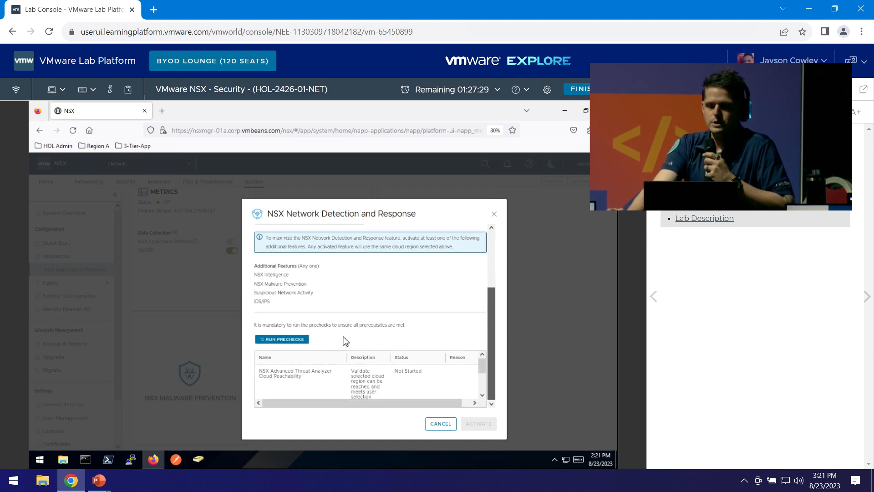
Run prechecks until Completed, activate Network Detection and Response, then Alt+Tab to the slide show.
{"action": "left_click", "coordinate": [286, 339]}
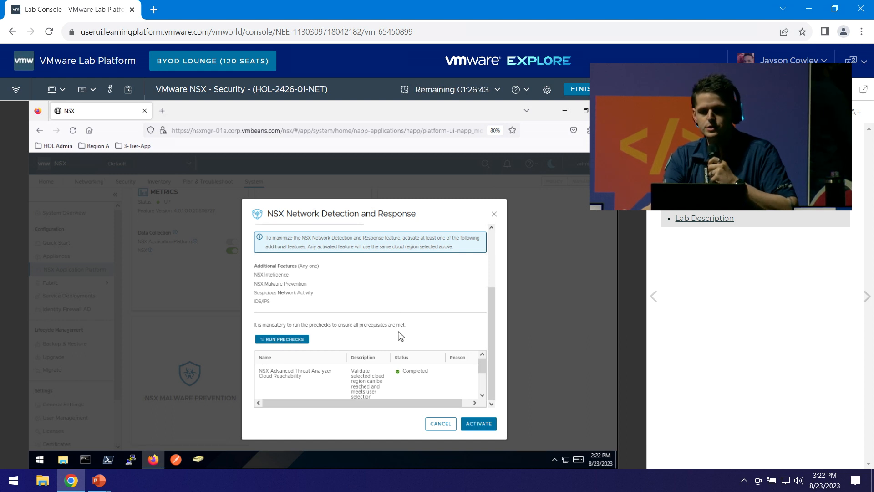
{"action": "scroll", "coordinate": [401, 380], "scroll_direction": "down", "scroll_amount": 3}
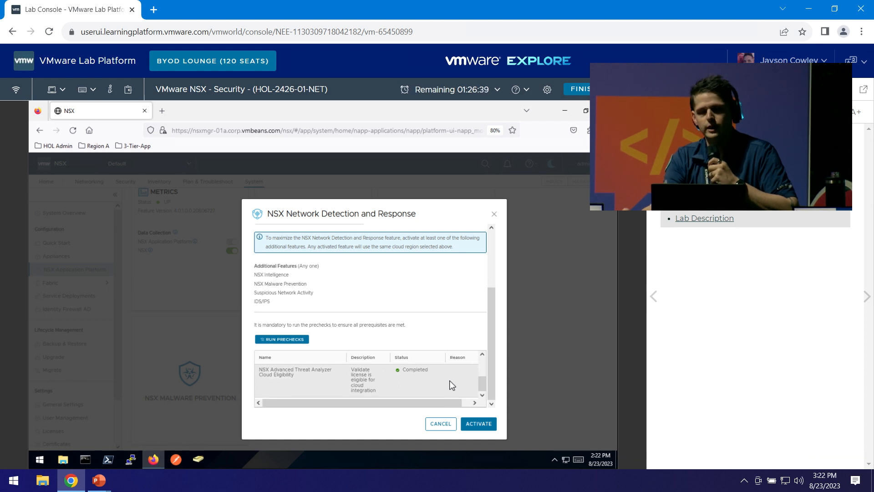
{"action": "left_click", "coordinate": [480, 424]}
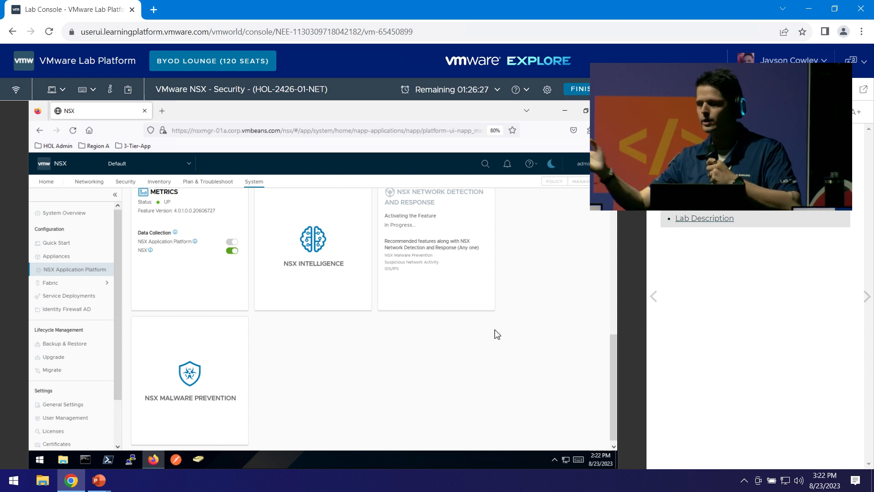
{"action": "key", "text": "alt+Tab"}
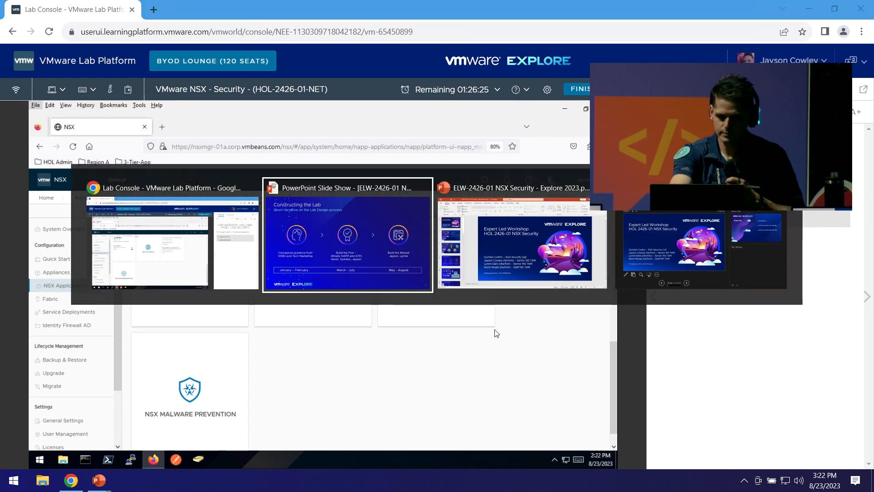
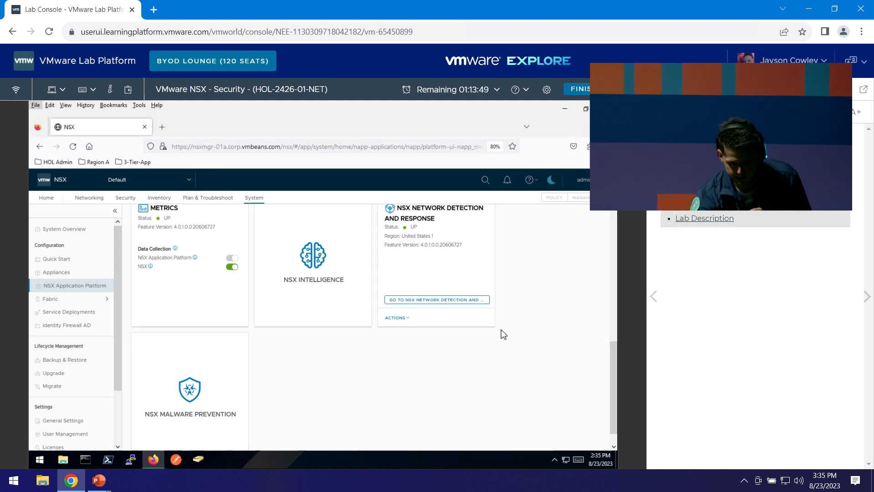
Scroll the Features list to the NSX Malware Prevention card and its Activate button.
{"action": "scroll", "coordinate": [519, 350], "scroll_direction": "up", "scroll_amount": 1}
{"action": "scroll", "coordinate": [532, 354], "scroll_direction": "up", "scroll_amount": 1}
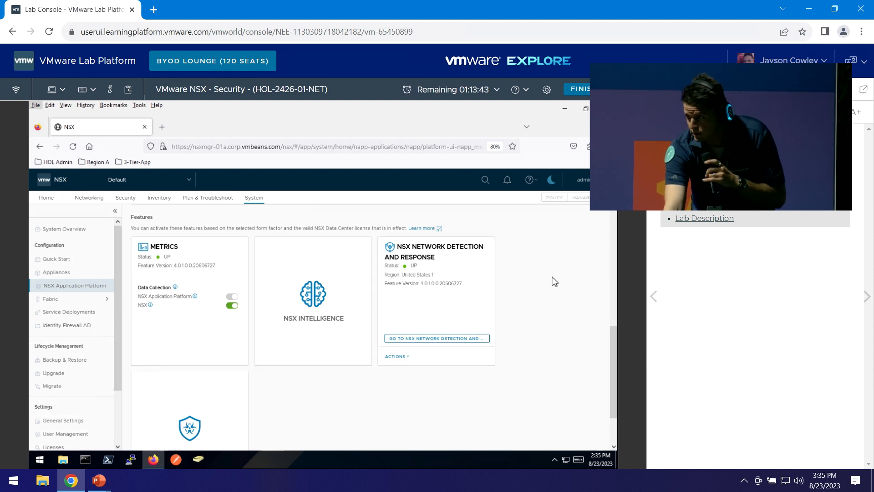
{"action": "scroll", "coordinate": [410, 318], "scroll_direction": "down", "scroll_amount": 3}
{"action": "mouse_move", "coordinate": [203, 369]}
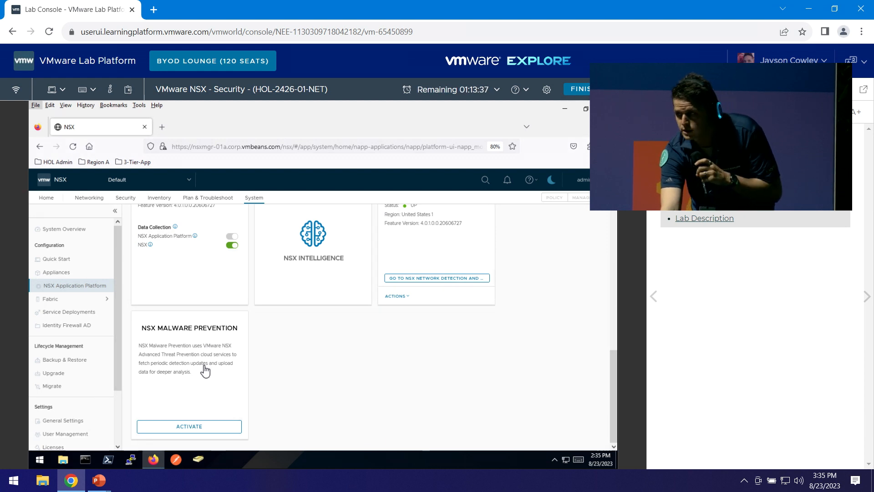
Run prechecks and activate NSX Malware Prevention, then go to the Security Overview.
{"action": "left_click", "coordinate": [194, 425]}
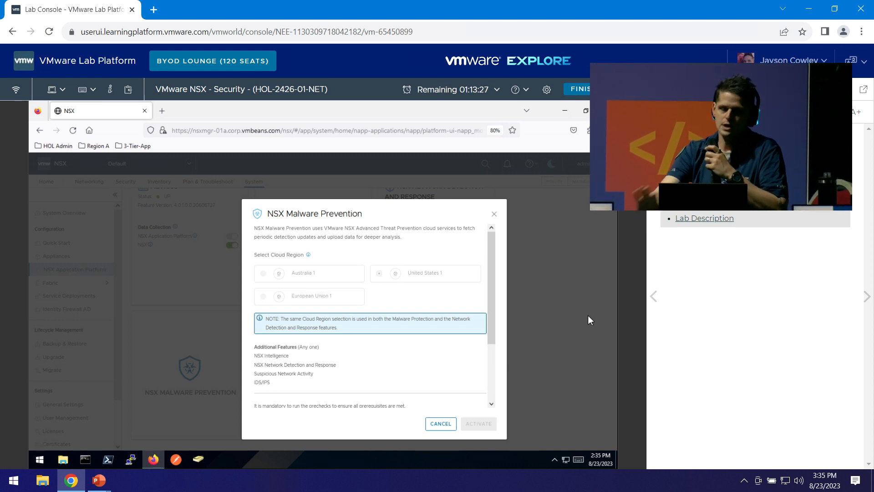
{"action": "scroll", "coordinate": [425, 299], "scroll_direction": "down", "scroll_amount": 3}
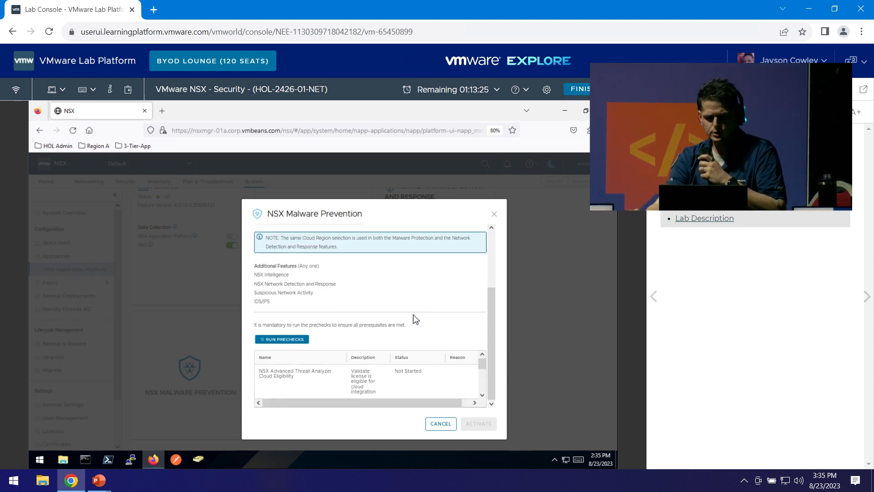
{"action": "left_click", "coordinate": [283, 339]}
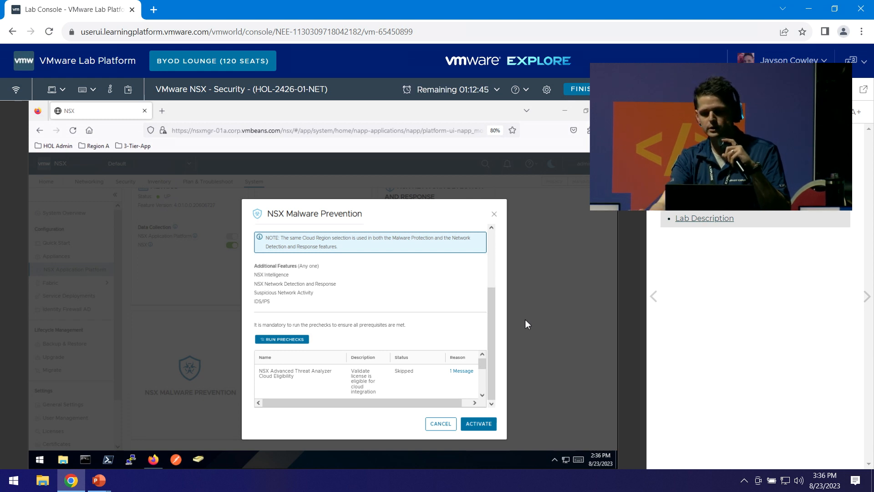
{"action": "left_click", "coordinate": [481, 421]}
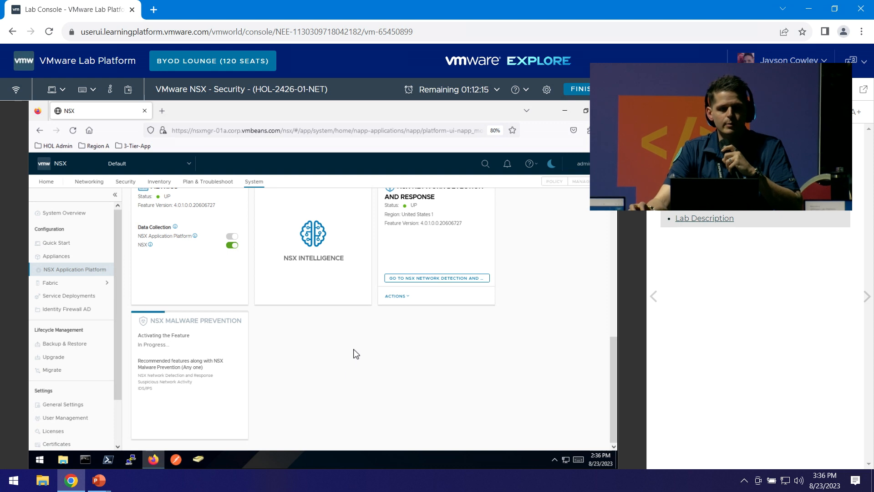
{"action": "left_click", "coordinate": [129, 182]}
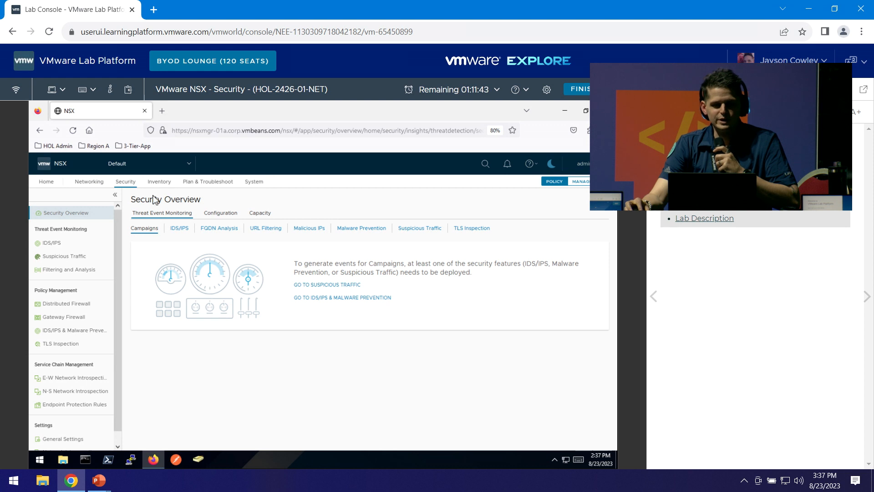
In Distributed Firewall, expand the Default Layer3, 3-tier-app and Identity policies and select Allow-app-users.
{"action": "left_click", "coordinate": [67, 307]}
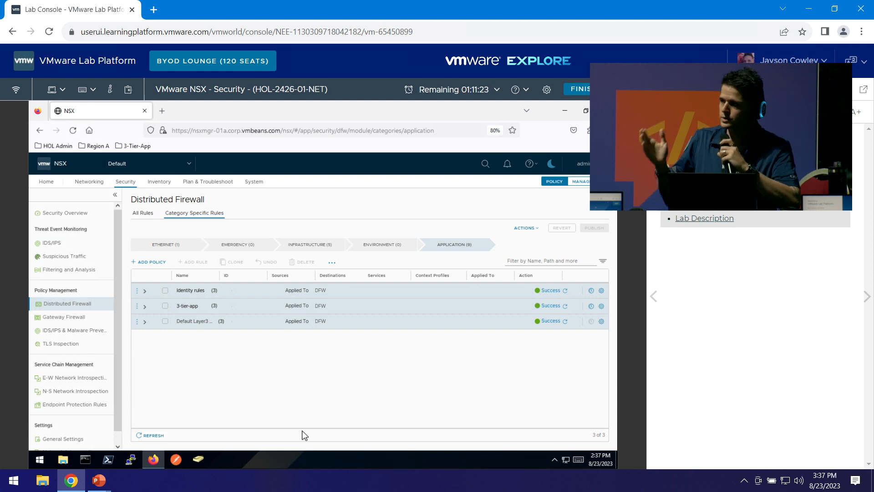
{"action": "left_click", "coordinate": [146, 321]}
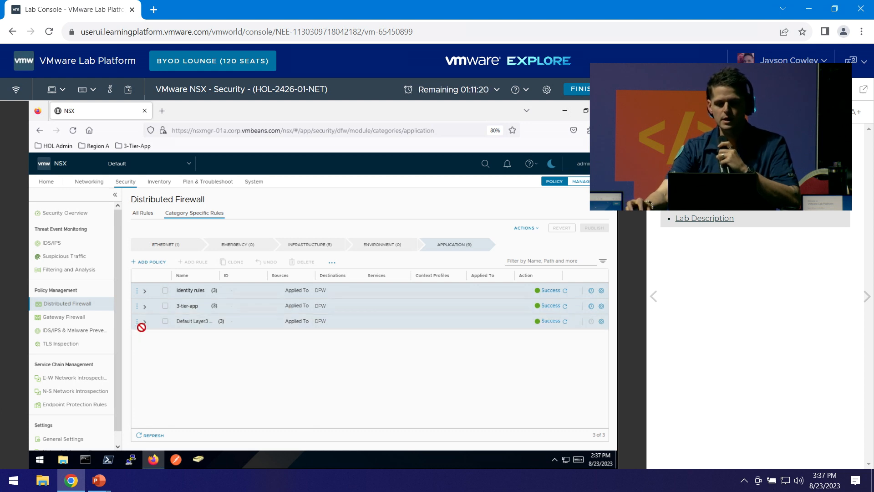
{"action": "left_click", "coordinate": [146, 304]}
{"action": "left_click", "coordinate": [145, 295]}
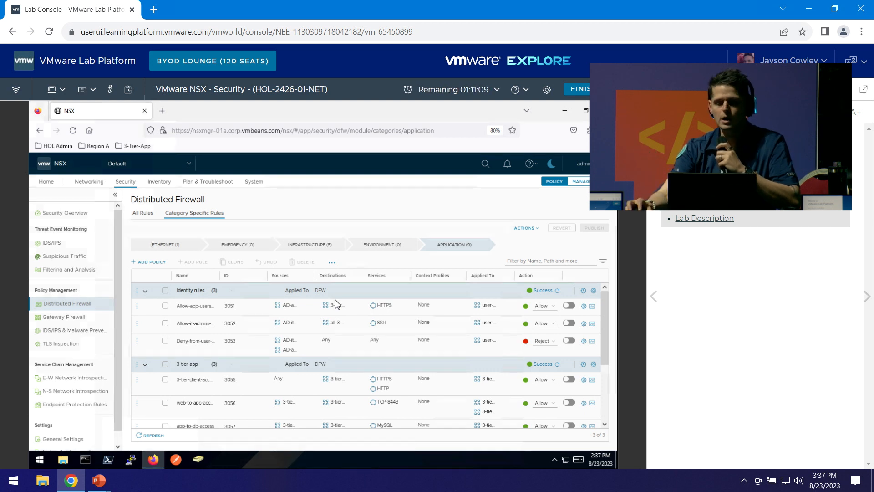
{"action": "left_click", "coordinate": [195, 306]}
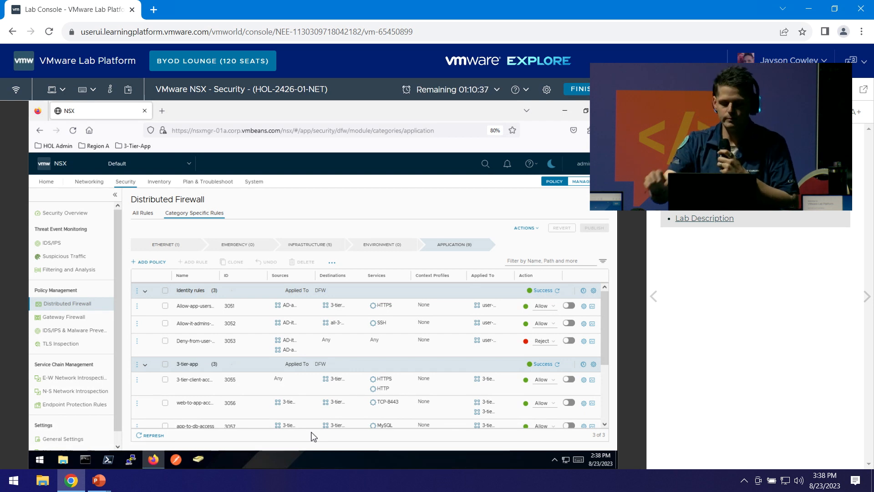
Collapse the Identity and 3-tier-app policies and review the default Layer3 rule's Action choices unchanged.
{"action": "left_click", "coordinate": [145, 291]}
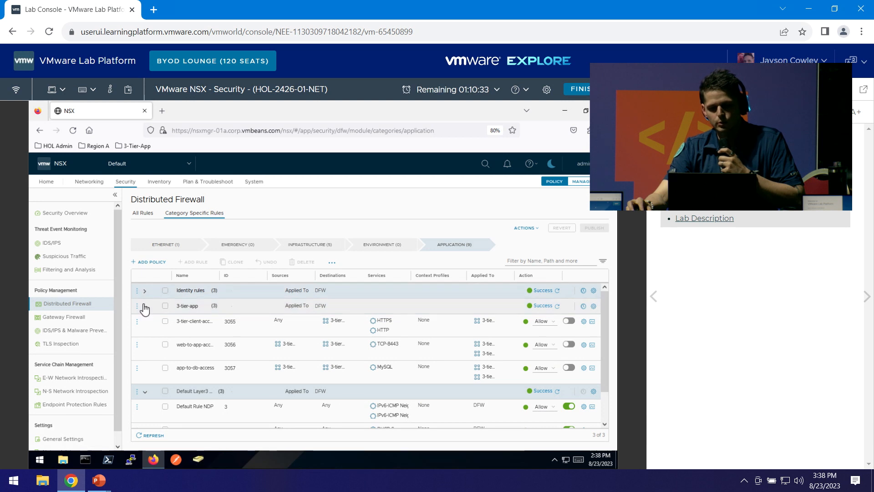
{"action": "left_click", "coordinate": [144, 306]}
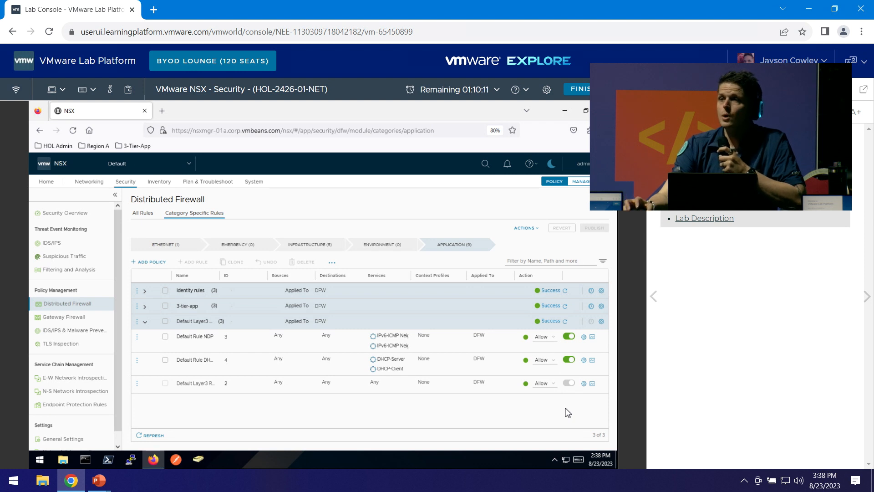
{"action": "left_click", "coordinate": [551, 386]}
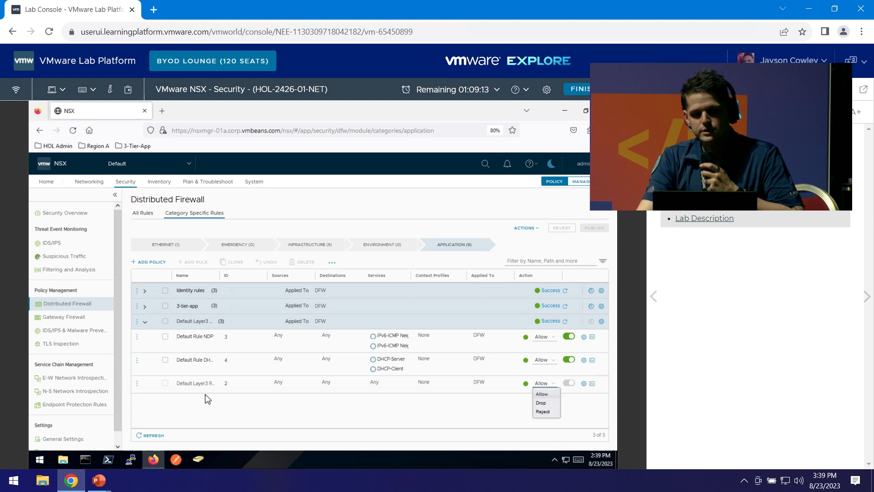
{"action": "left_click", "coordinate": [446, 417]}
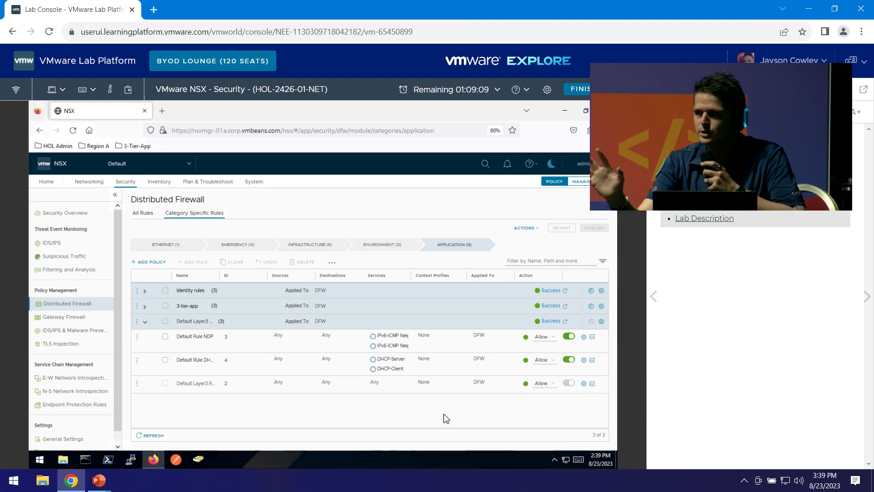
{"action": "left_click", "coordinate": [163, 114]}
Load the Web-01a Customer Database site from the 3-Tier-App bookmarks, then return to the NSX tab.
{"action": "left_click", "coordinate": [135, 147]}
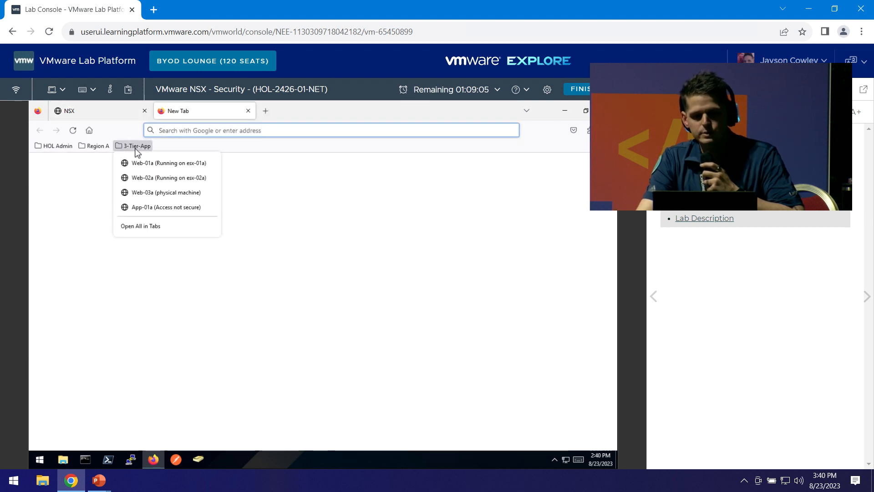
{"action": "left_click", "coordinate": [168, 163]}
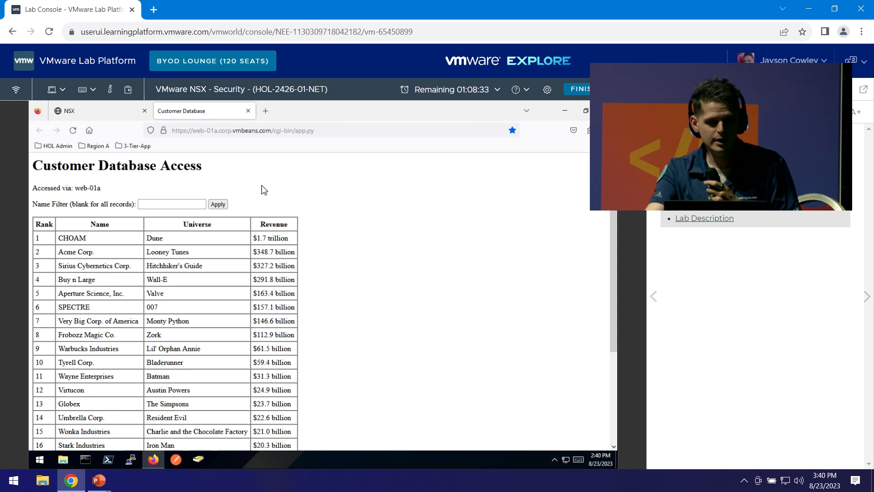
{"action": "left_click", "coordinate": [102, 109]}
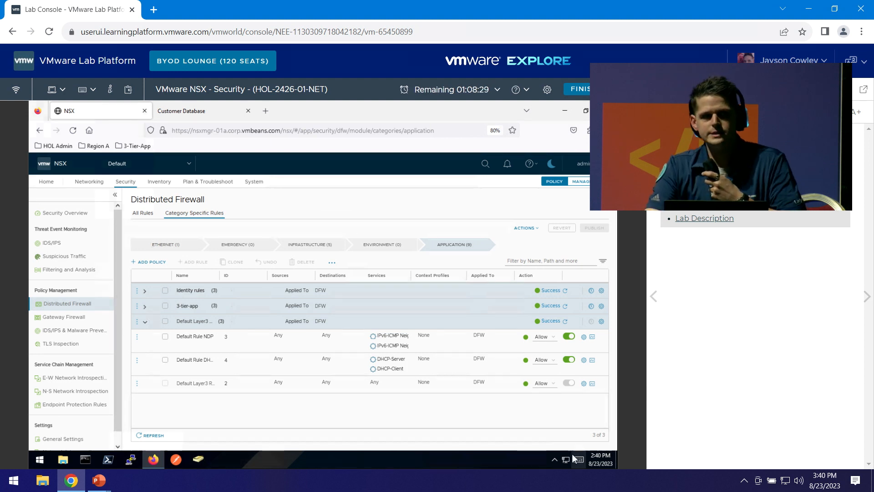
Set the default Layer3 rule's action to Reject and publish the change.
{"action": "left_click", "coordinate": [553, 384]}
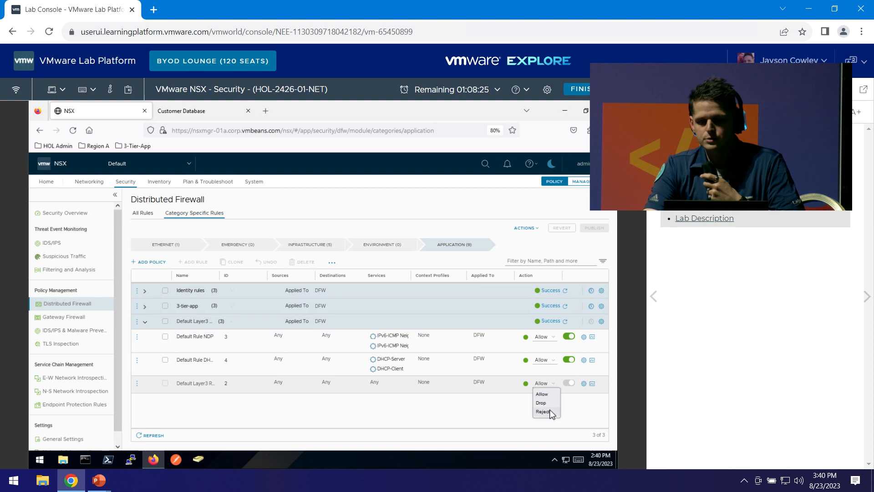
{"action": "left_click", "coordinate": [551, 412]}
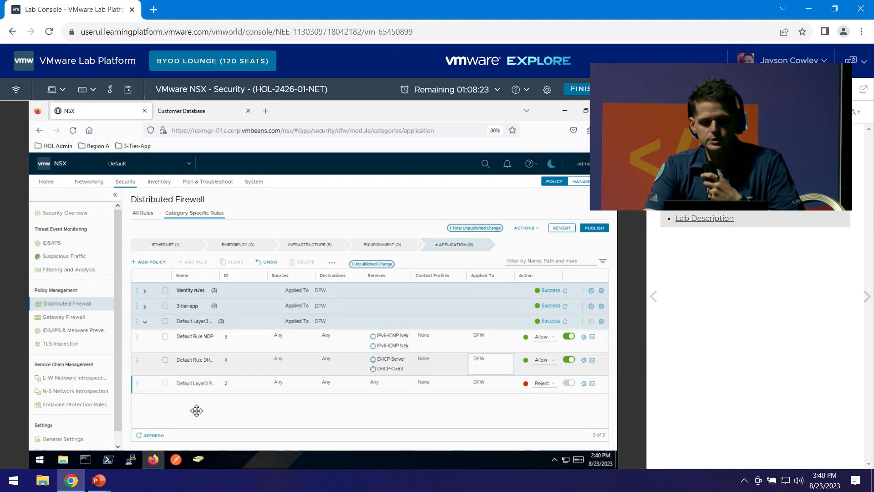
{"action": "left_click", "coordinate": [595, 230]}
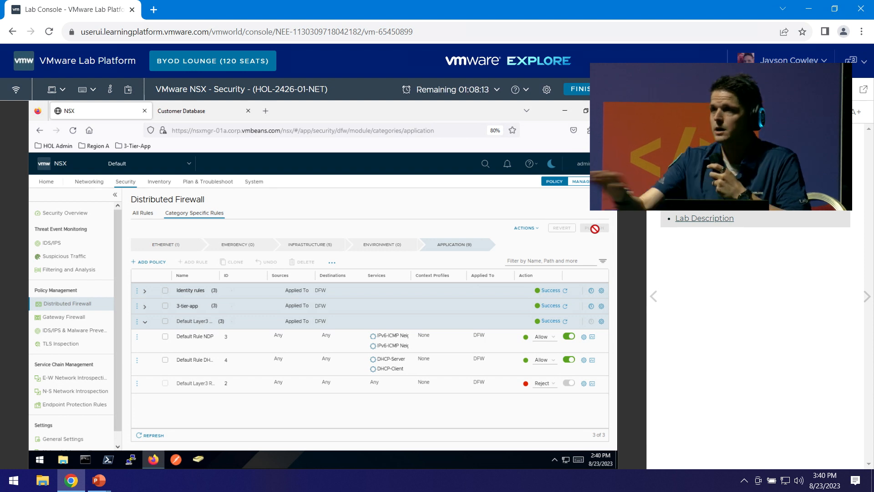
{"action": "left_click", "coordinate": [207, 112]}
Reload the Customer Database page to confirm web-01a now shows Server Not Found.
{"action": "left_click", "coordinate": [73, 130]}
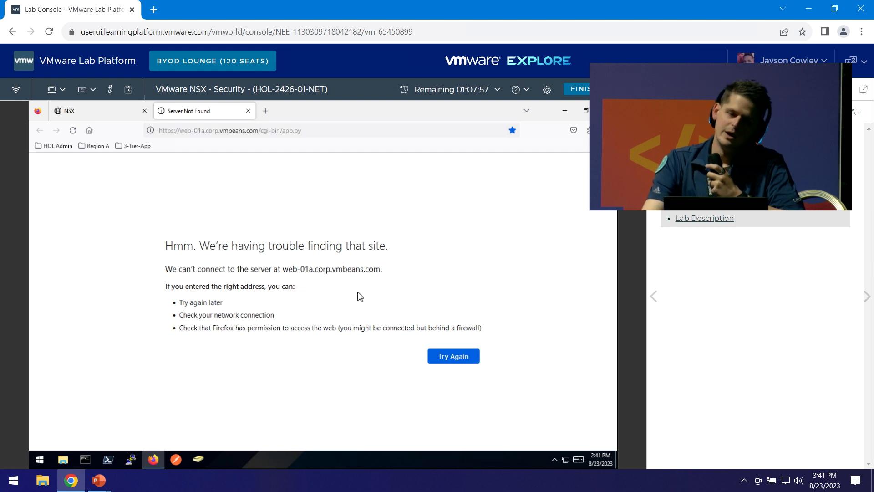
{"action": "left_click", "coordinate": [125, 116]}
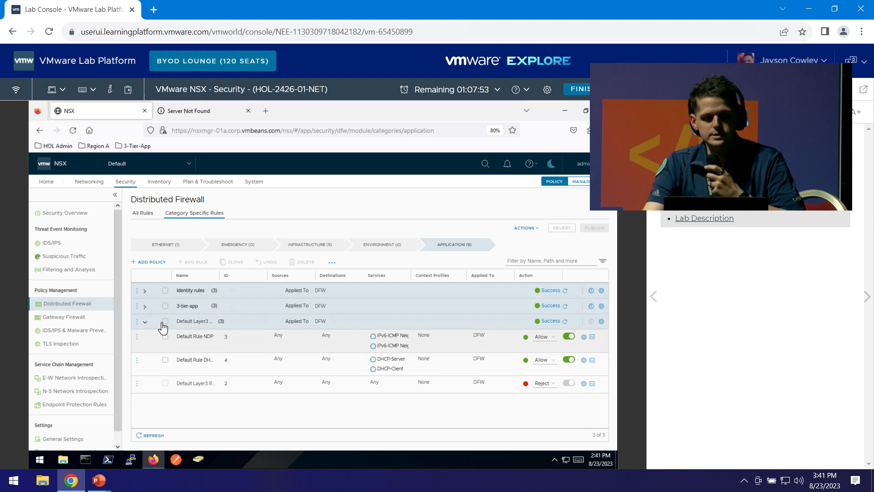
Enable and publish rule 3055 (3-tier-client-access) in the 3-tier-app policy.
{"action": "left_click", "coordinate": [145, 307]}
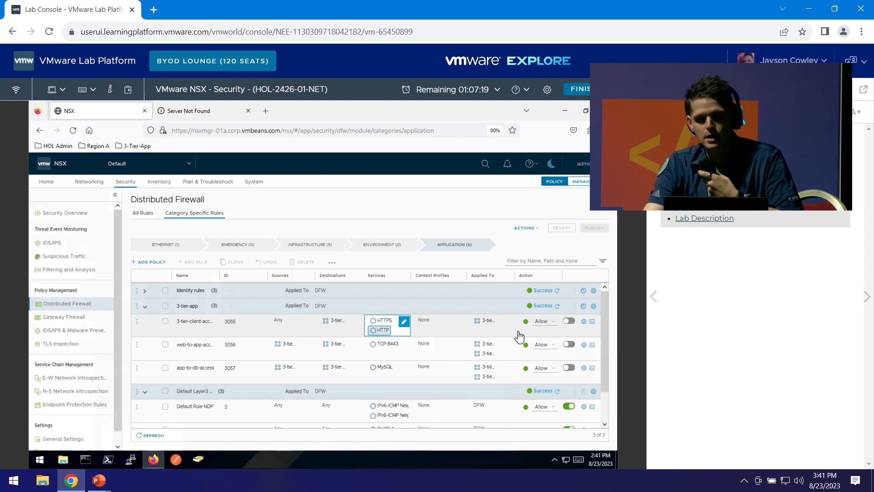
{"action": "left_click", "coordinate": [569, 321]}
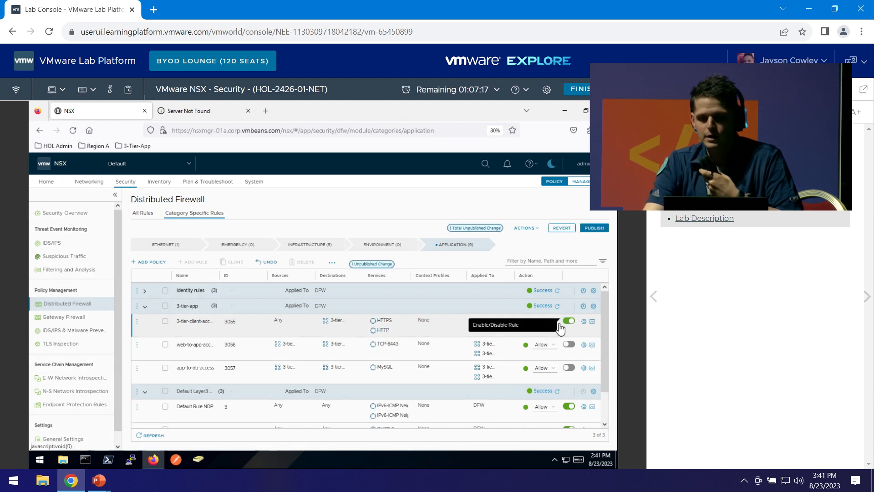
{"action": "left_click", "coordinate": [598, 229]}
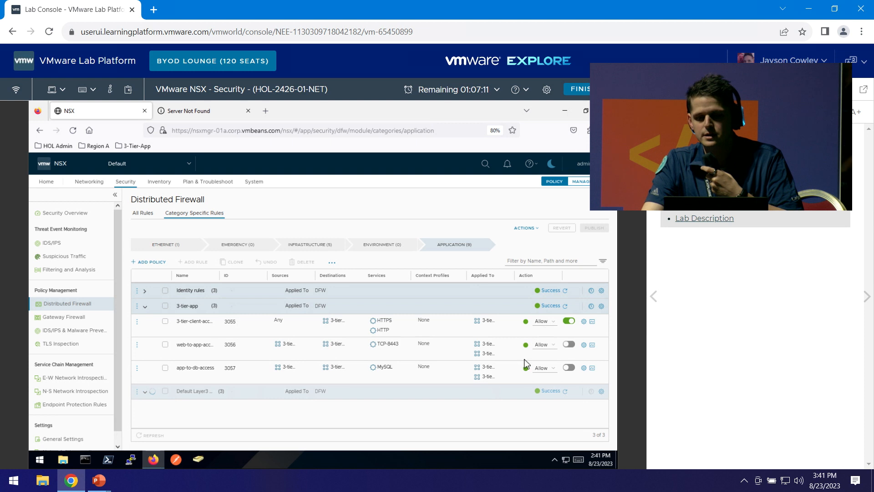
{"action": "left_click", "coordinate": [203, 117]}
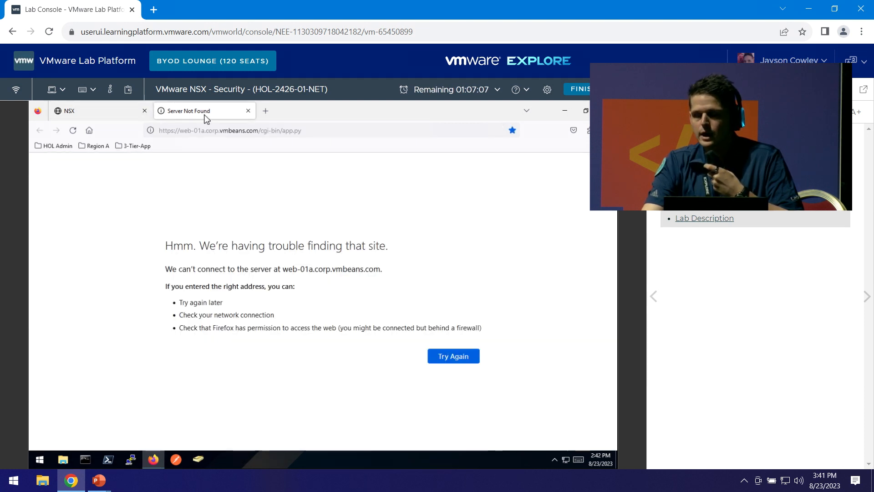
Enable and publish web-to-app-access rule 3056, reloading the web app before and after to test access.
{"action": "left_click", "coordinate": [73, 131]}
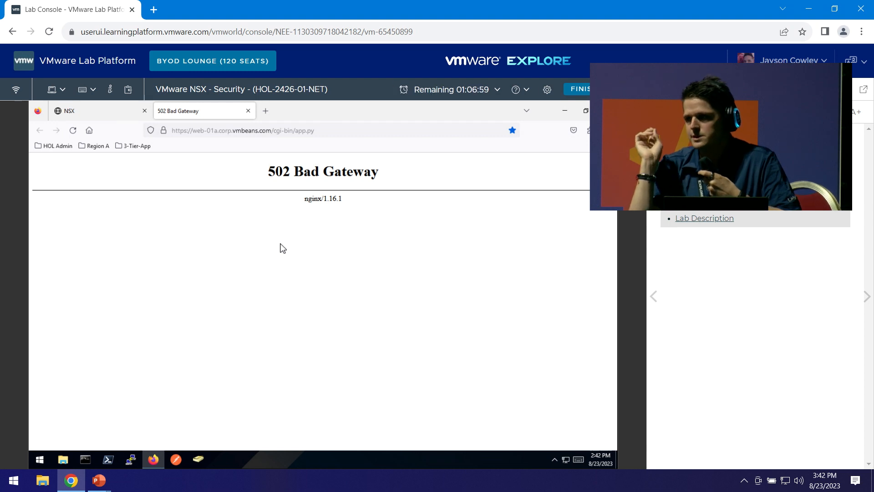
{"action": "left_click", "coordinate": [80, 110]}
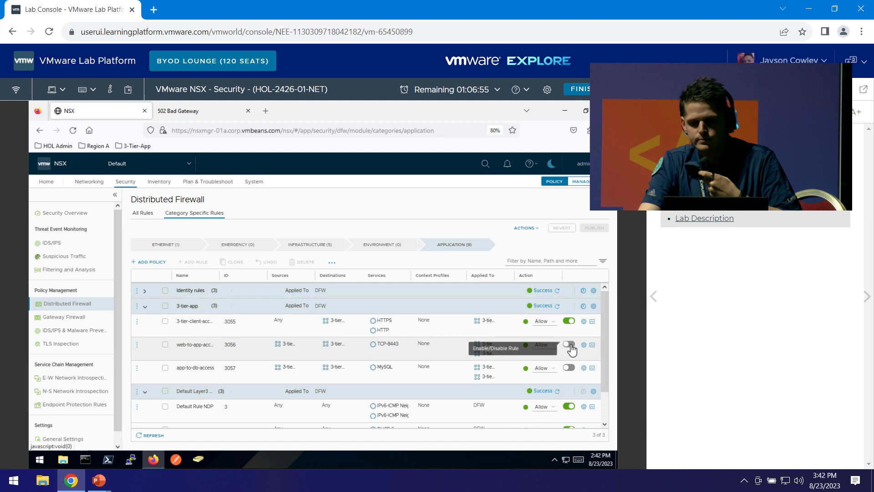
{"action": "left_click", "coordinate": [568, 344]}
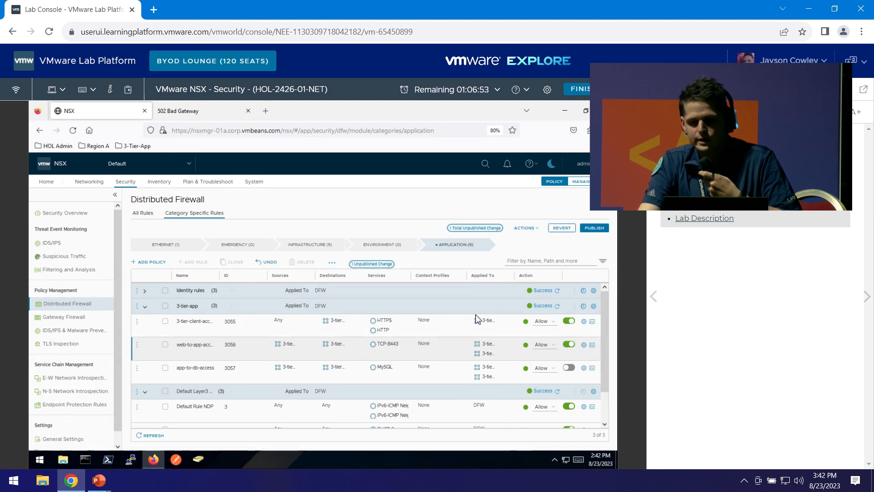
{"action": "left_click", "coordinate": [595, 228]}
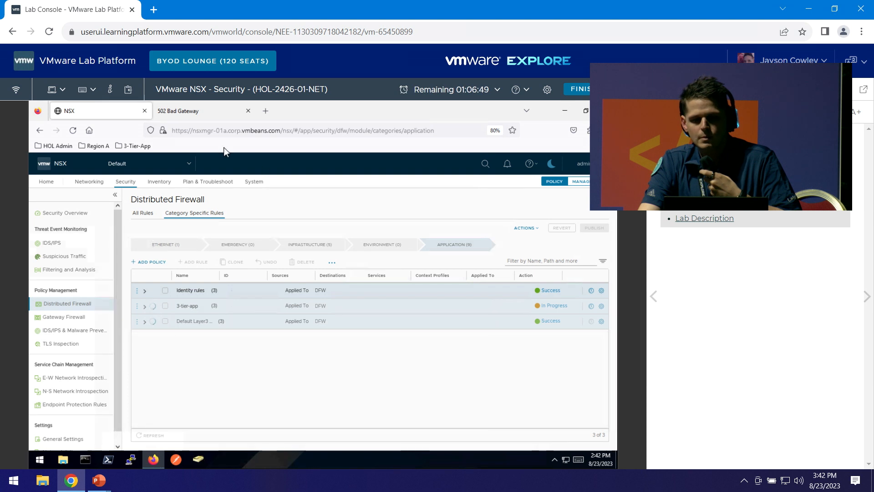
{"action": "left_click", "coordinate": [191, 111]}
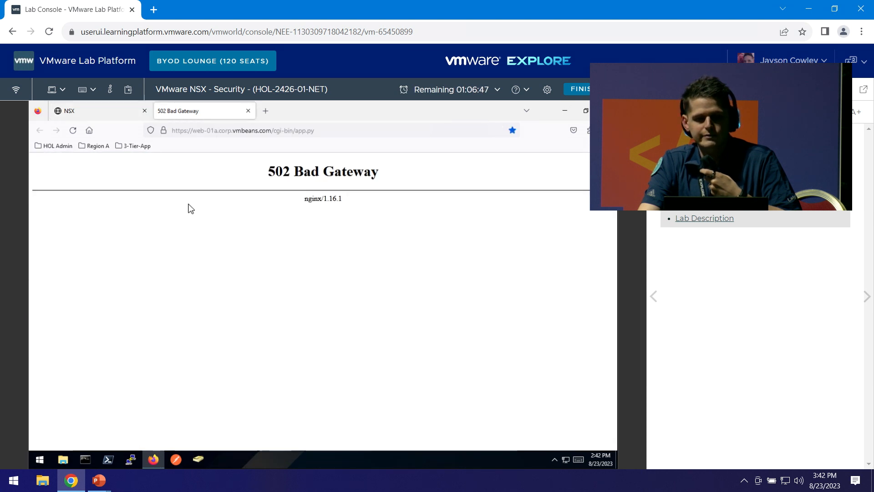
{"action": "left_click", "coordinate": [73, 130]}
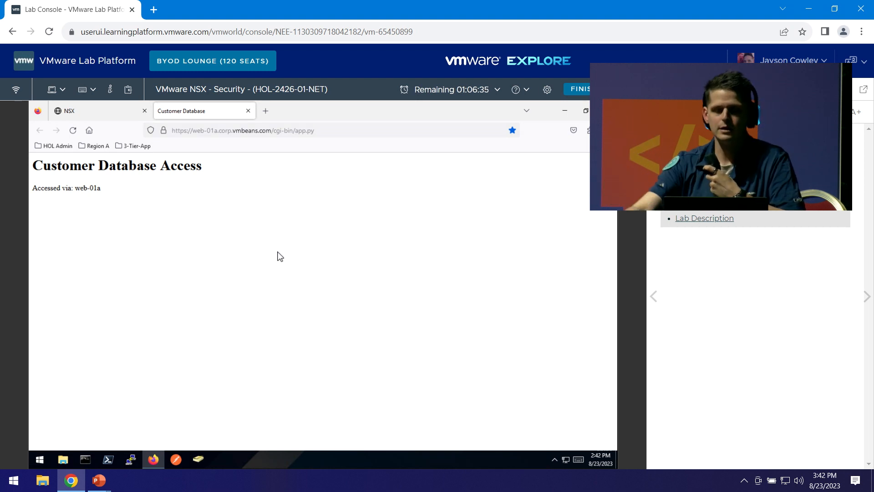
{"action": "left_click", "coordinate": [81, 110]}
Enable and publish app-to-db-access rule 3057, then reload the Customer Database page to confirm records load.
{"action": "left_click", "coordinate": [569, 368]}
{"action": "left_click", "coordinate": [569, 368]}
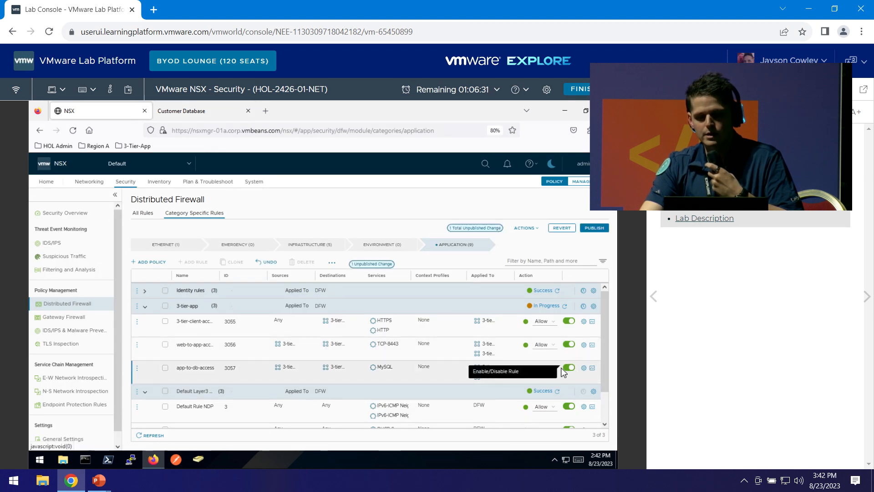
{"action": "left_click", "coordinate": [595, 228]}
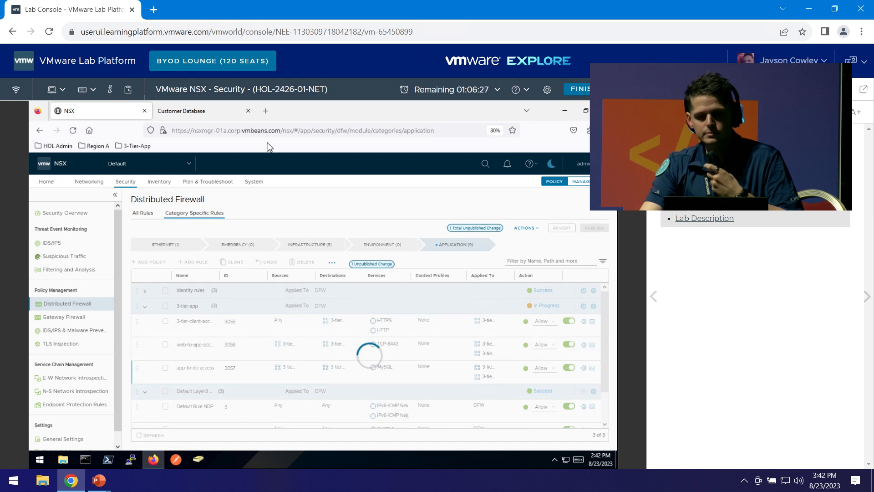
{"action": "left_click", "coordinate": [209, 113]}
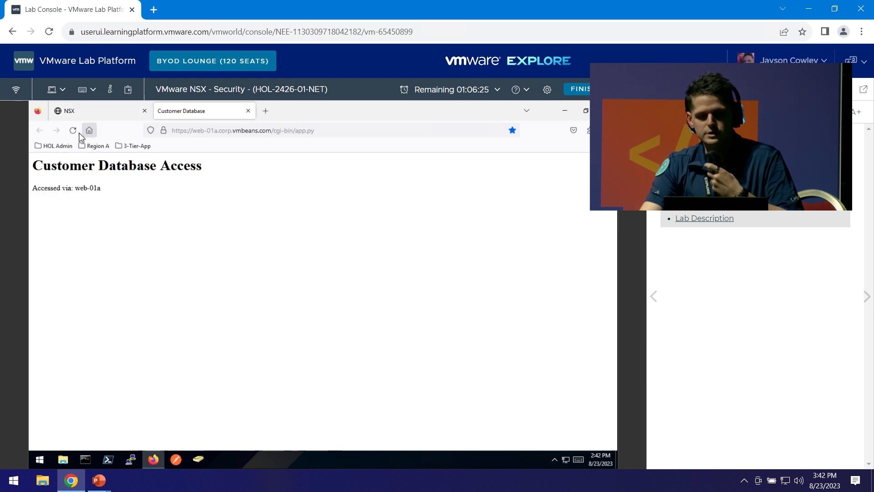
{"action": "left_click", "coordinate": [73, 130]}
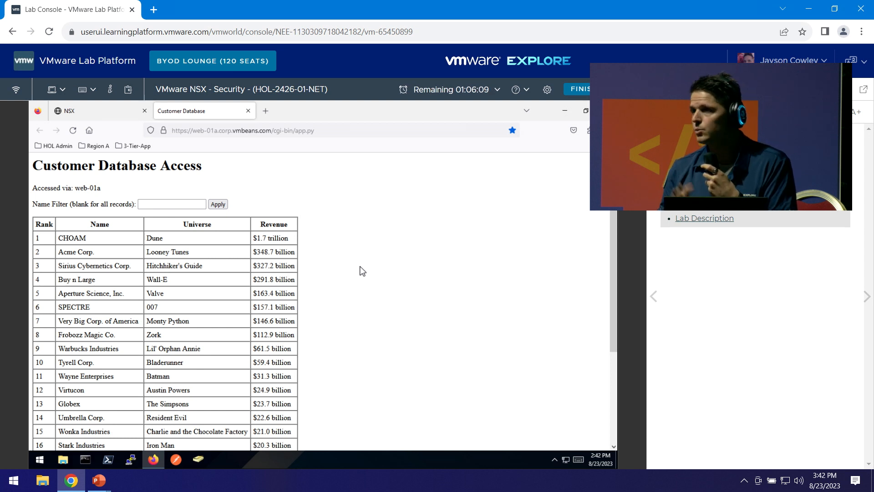
{"action": "left_click", "coordinate": [121, 112]}
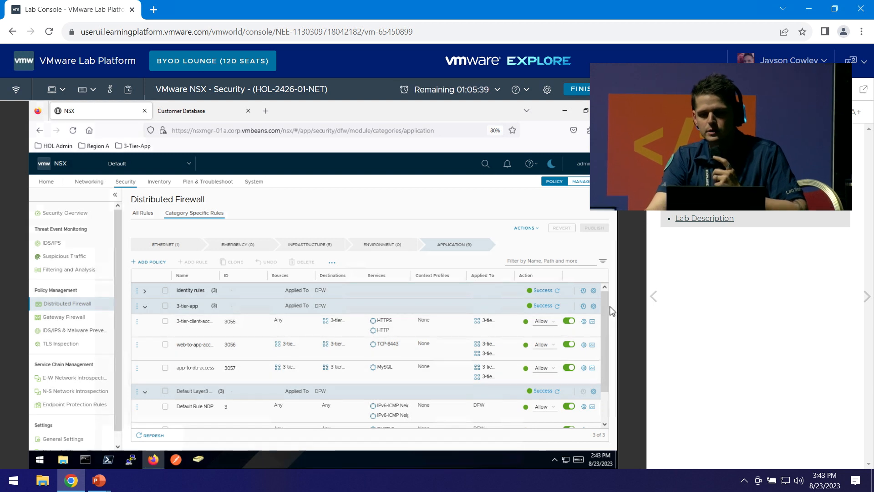
{"action": "scroll", "coordinate": [605, 306], "scroll_direction": "down", "scroll_amount": 2}
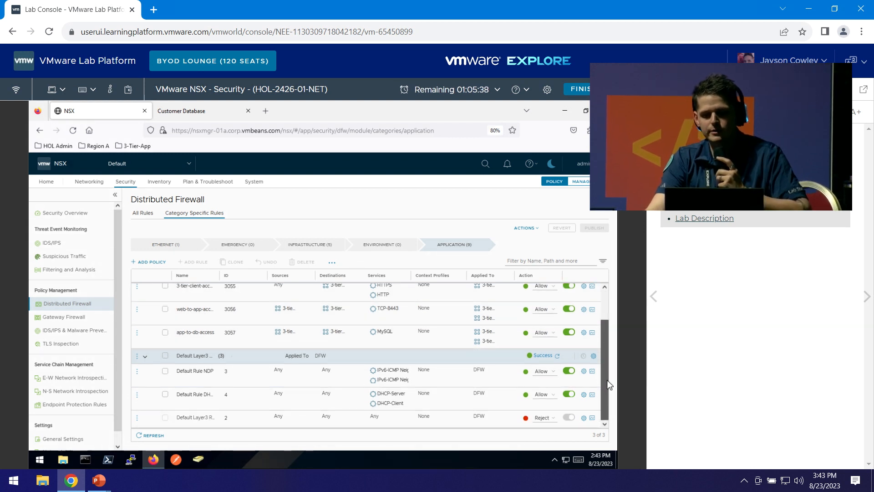
{"action": "left_click", "coordinate": [555, 423]}
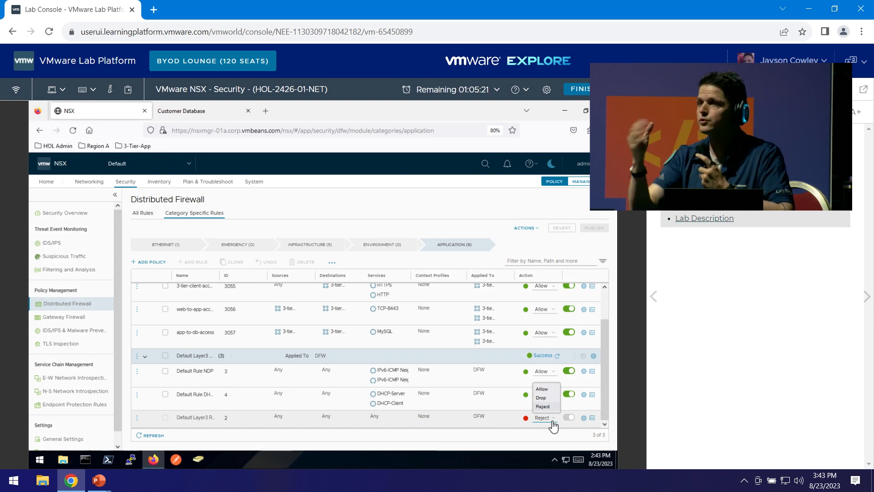
{"action": "left_click", "coordinate": [214, 112]}
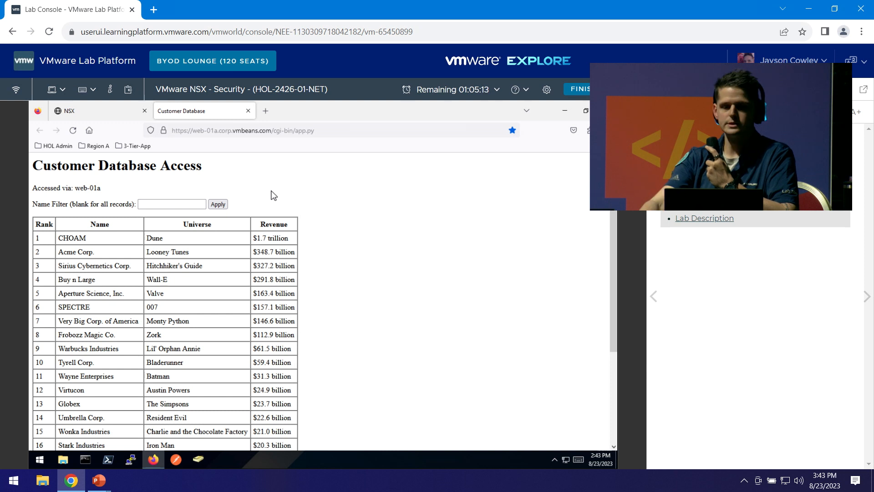
{"action": "left_click", "coordinate": [100, 111]}
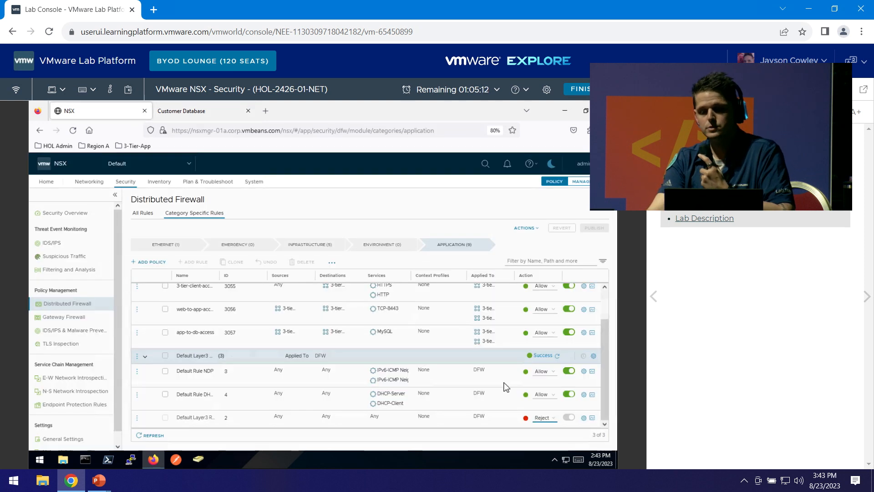
{"action": "left_click", "coordinate": [553, 418]}
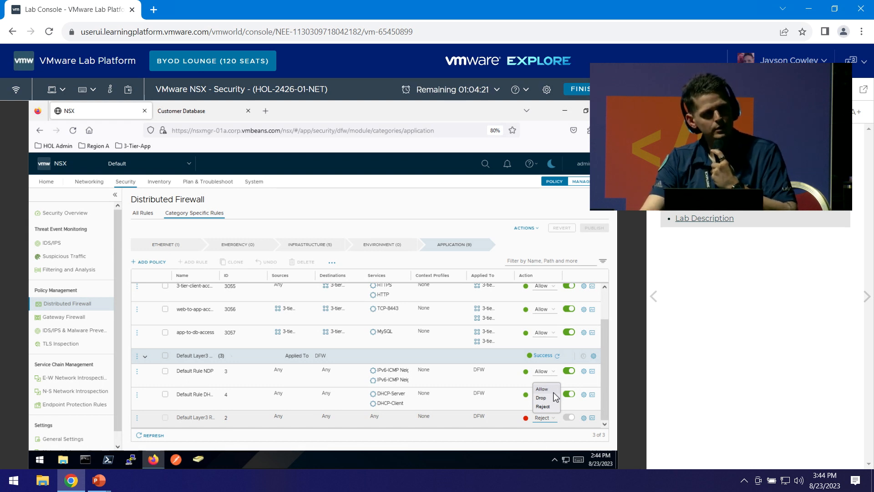
{"action": "left_click", "coordinate": [611, 374]}
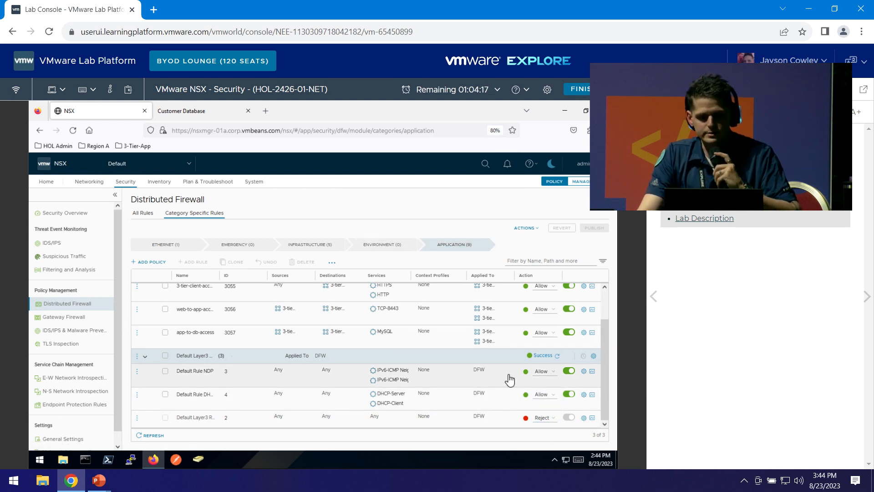
{"action": "scroll", "coordinate": [496, 337], "scroll_direction": "up", "scroll_amount": 2}
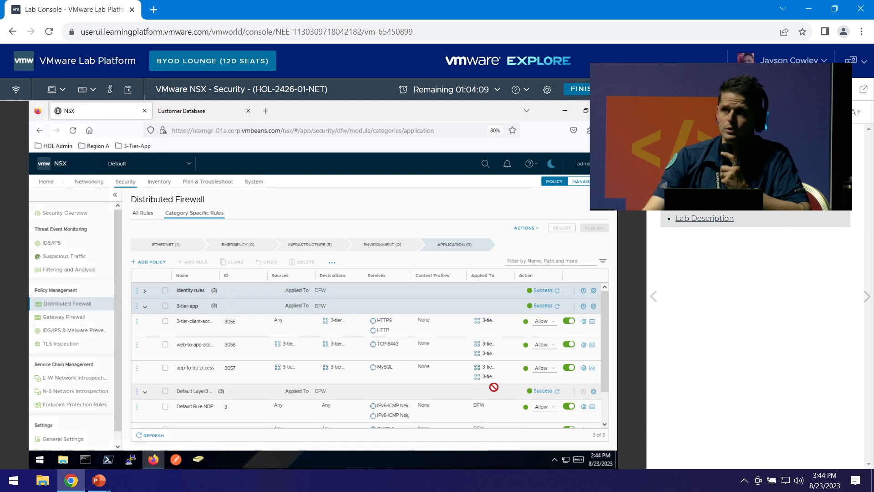
{"action": "mouse_move", "coordinate": [404, 328]}
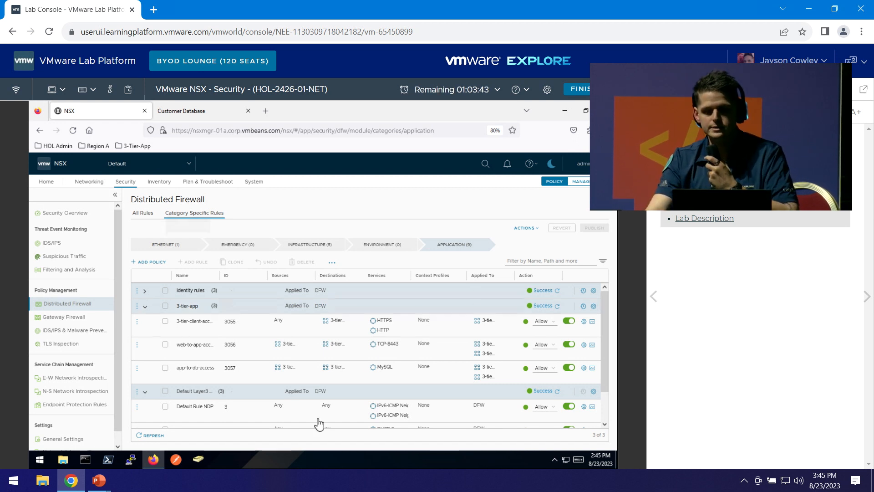
{"action": "mouse_move", "coordinate": [332, 359]}
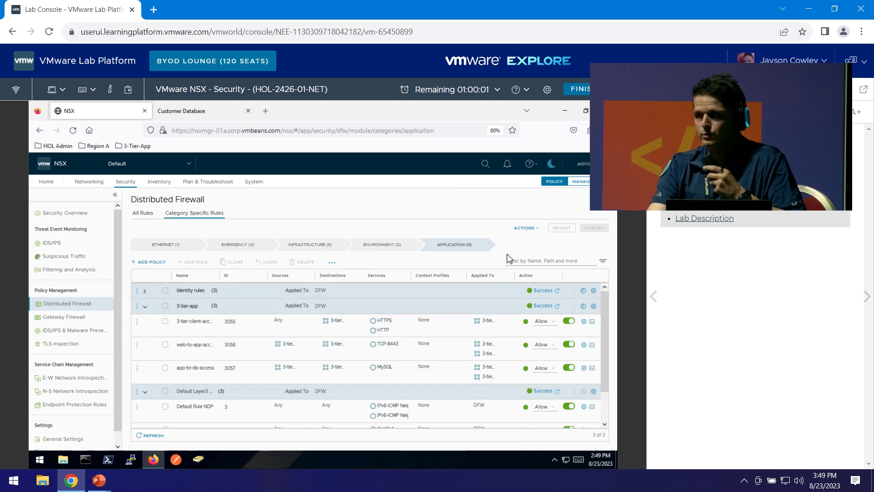
Browse the Ethernet category's Default Layer2 Section and the Emergency category, then show the Infrastructure policies.
{"action": "left_click", "coordinate": [155, 249]}
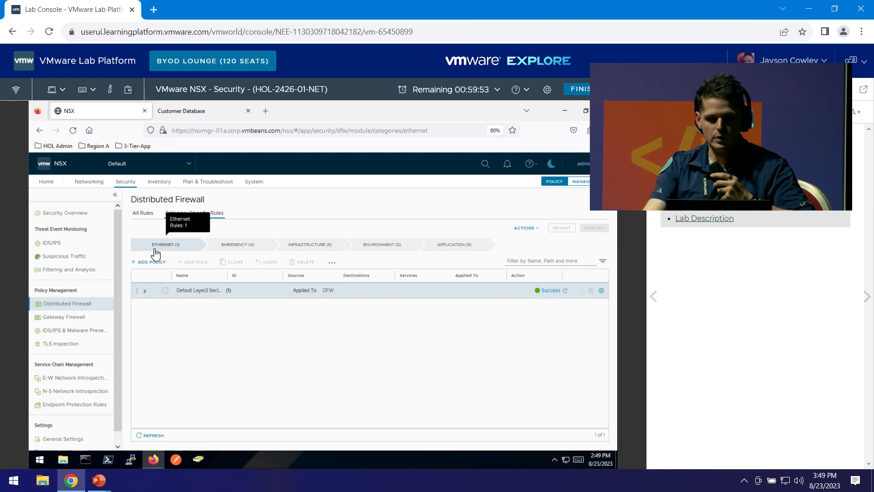
{"action": "left_click", "coordinate": [146, 294]}
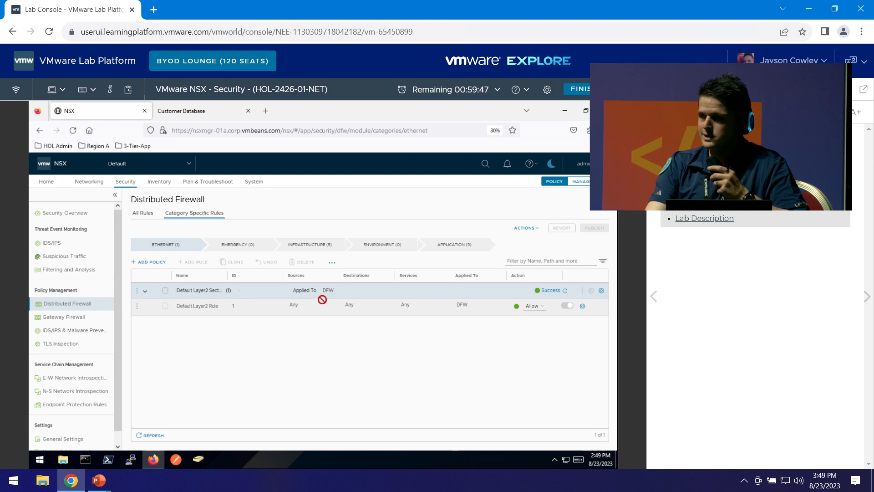
{"action": "left_click", "coordinate": [244, 250]}
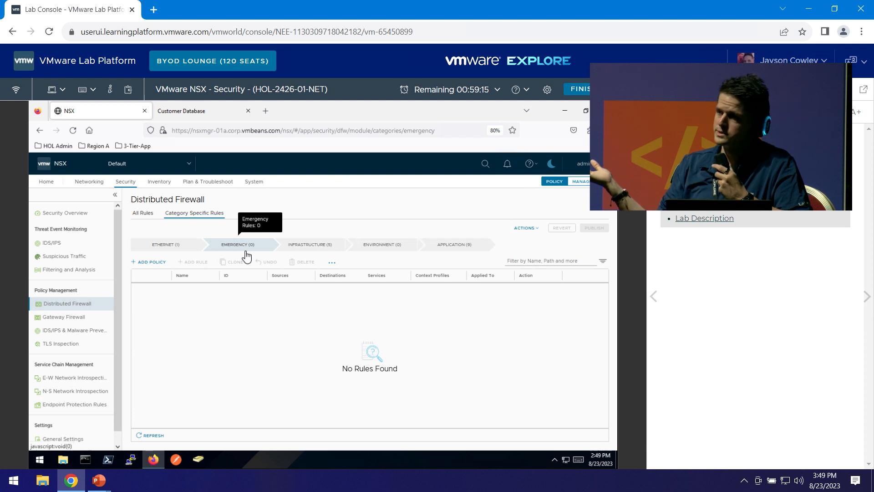
{"action": "left_click", "coordinate": [303, 246]}
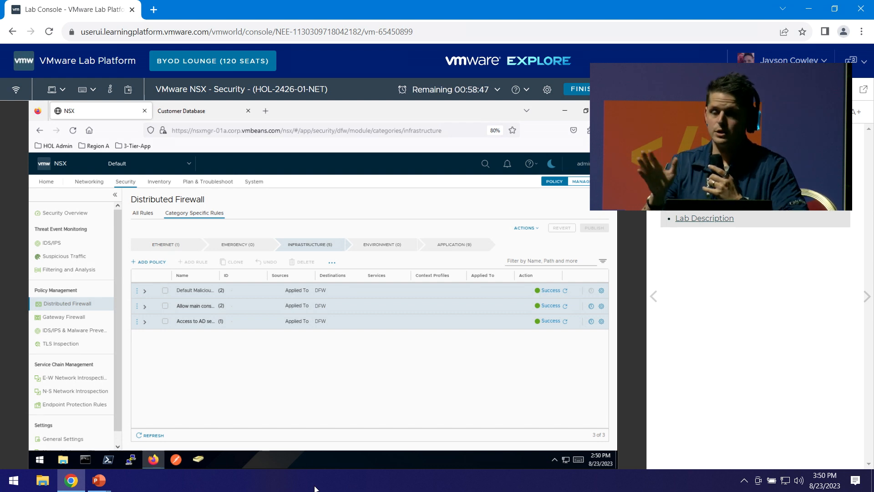
Check the empty Environment category, then return to the Application category's rules 3055, 3056 and 3057.
{"action": "left_click", "coordinate": [399, 247]}
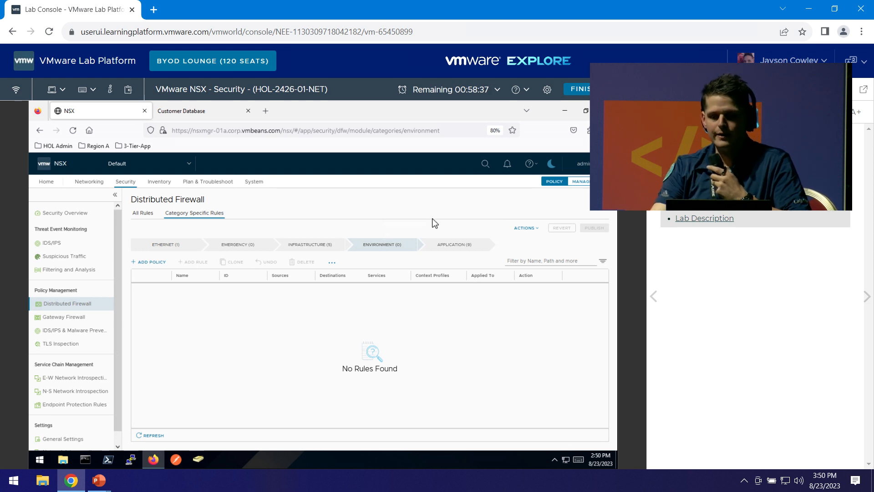
{"action": "left_click", "coordinate": [450, 250]}
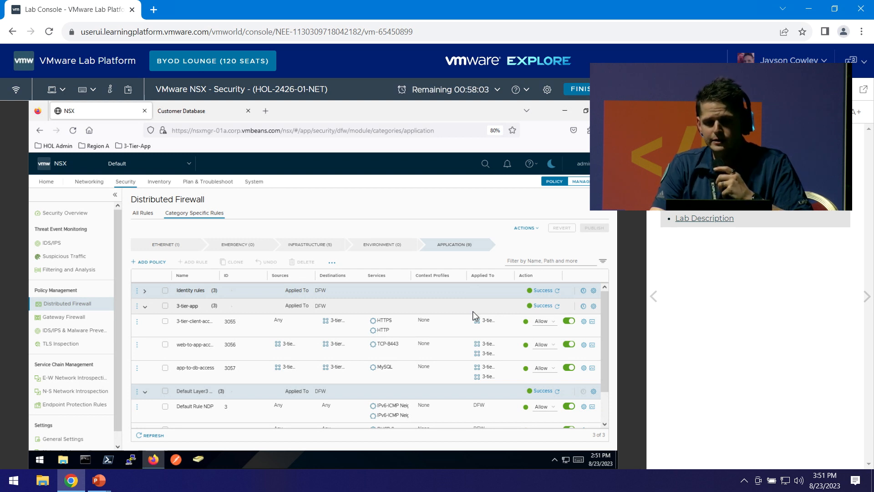
{"action": "mouse_move", "coordinate": [424, 324]}
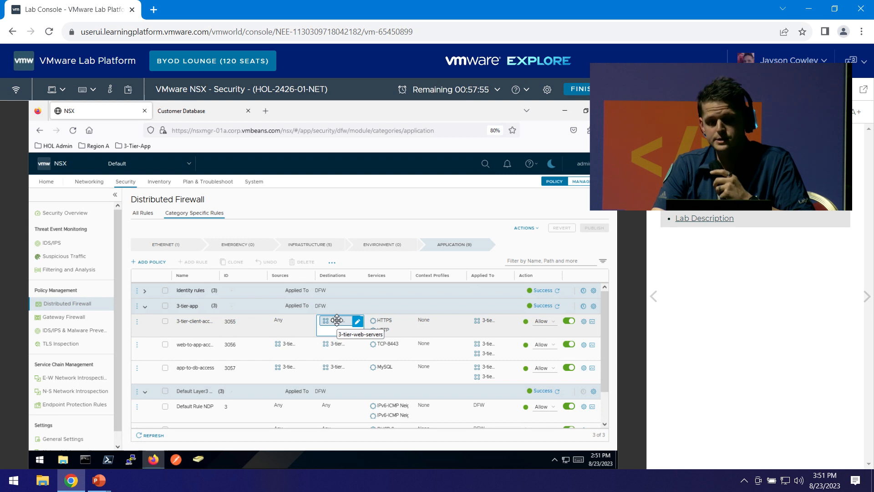
View the 3-tier-web-servers members and their web and 3-tier tag criterion, then start editing it.
{"action": "left_click", "coordinate": [338, 321]}
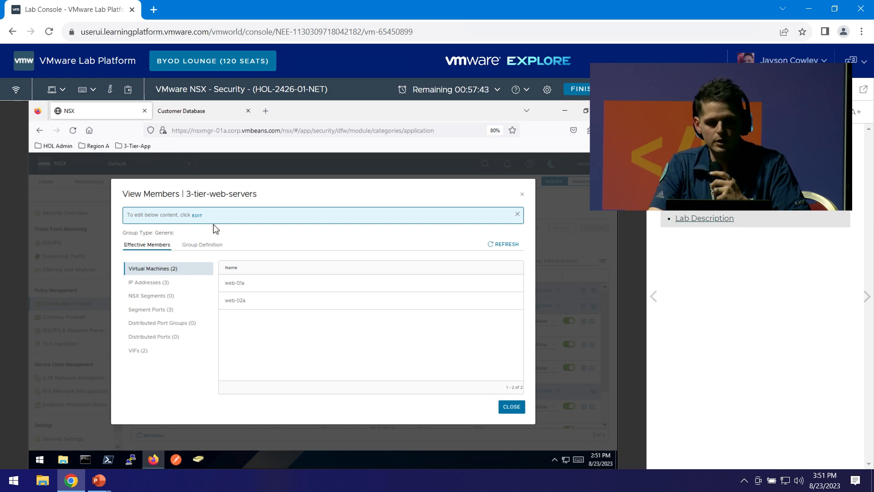
{"action": "left_click", "coordinate": [205, 245]}
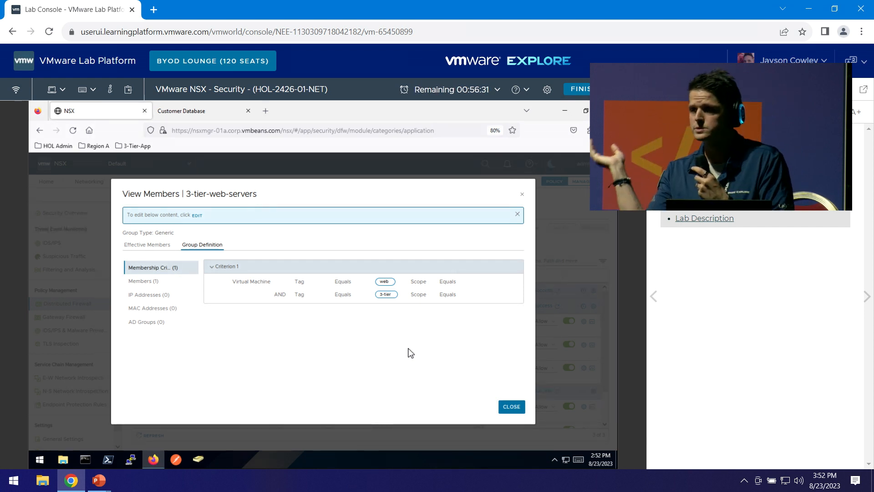
{"action": "left_click", "coordinate": [197, 216]}
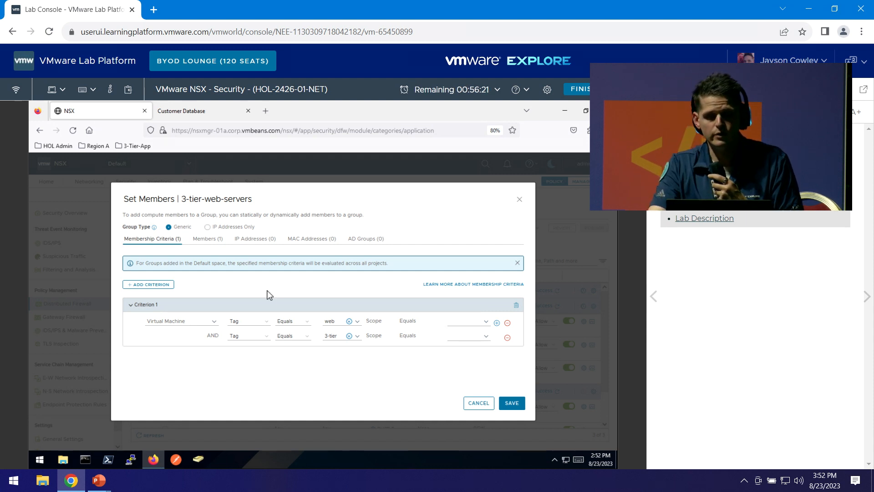
Change the first criterion to Computer Name Starts With, keeping the value web.
{"action": "left_click", "coordinate": [264, 324]}
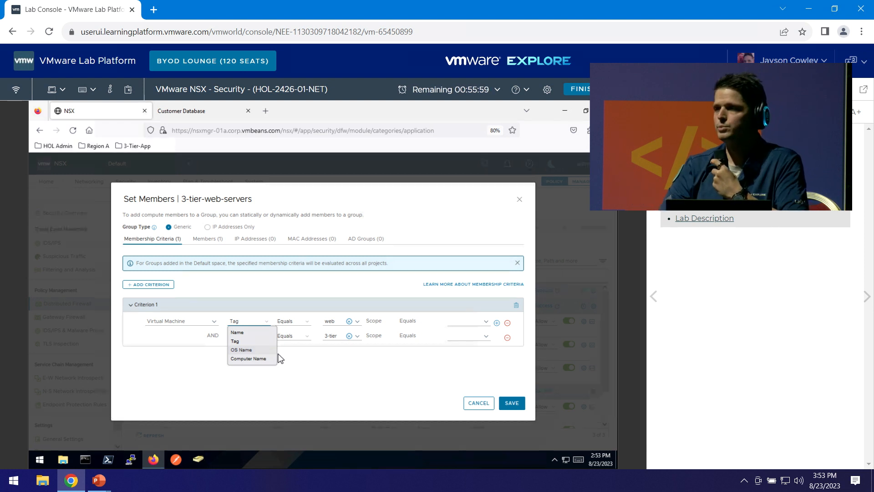
{"action": "left_click", "coordinate": [242, 358]}
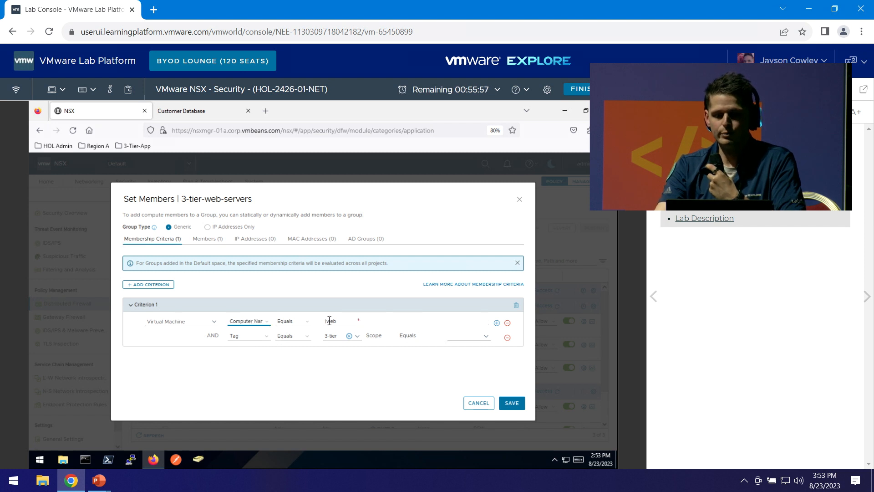
{"action": "left_click", "coordinate": [307, 324]}
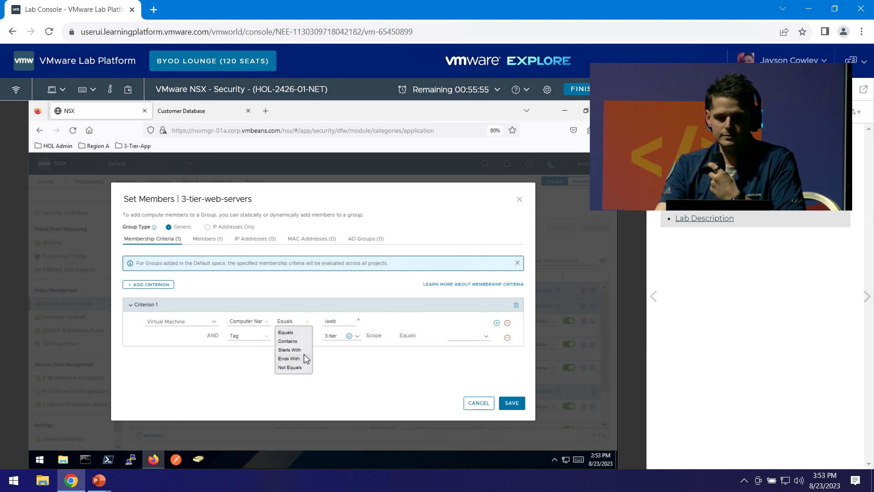
{"action": "left_click", "coordinate": [300, 350]}
{"action": "double_click", "coordinate": [348, 321]}
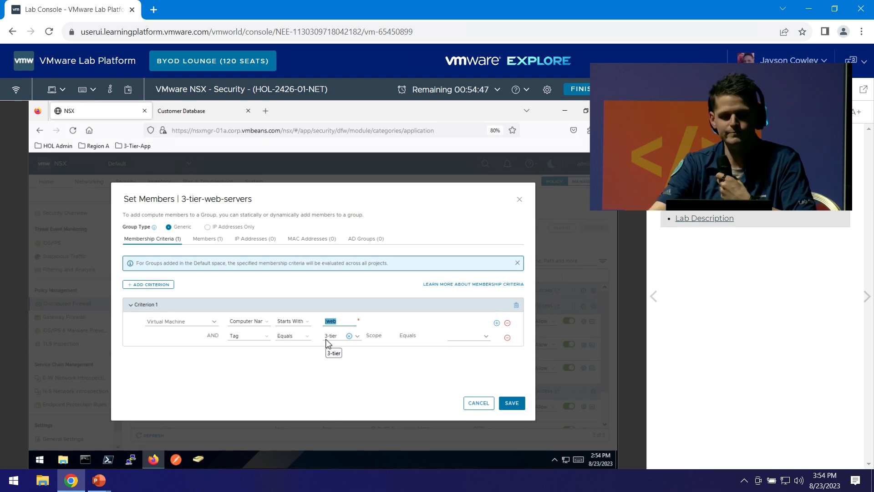
Save the group membership, then open the 3-tier-client-access rule's settings, keeping direction In-Out.
{"action": "left_click", "coordinate": [500, 404]}
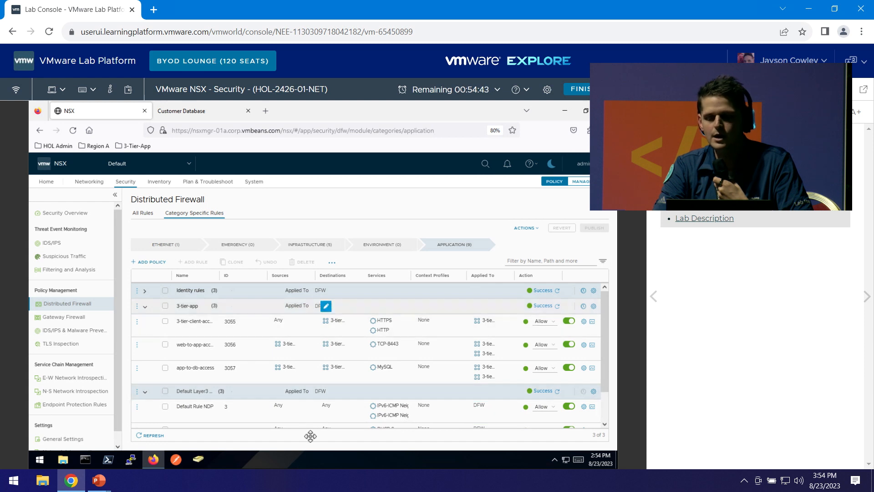
{"action": "mouse_move", "coordinate": [386, 382]}
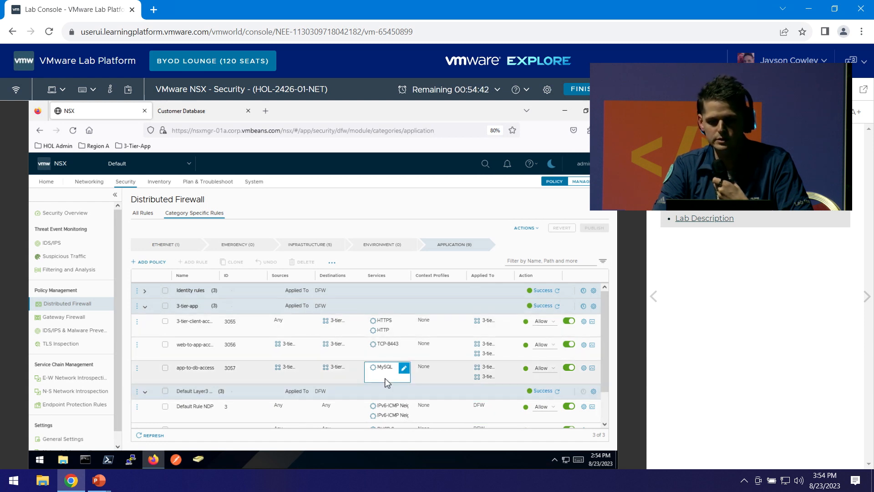
{"action": "left_click", "coordinate": [584, 322]}
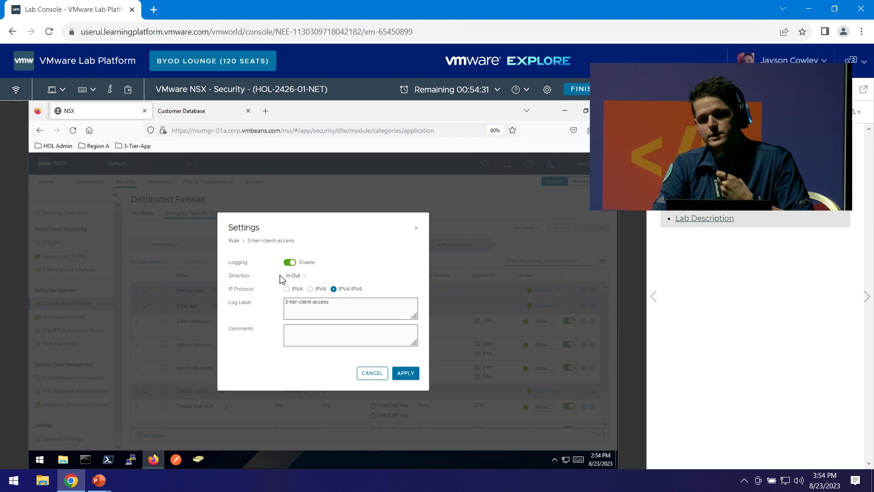
{"action": "left_click", "coordinate": [304, 276]}
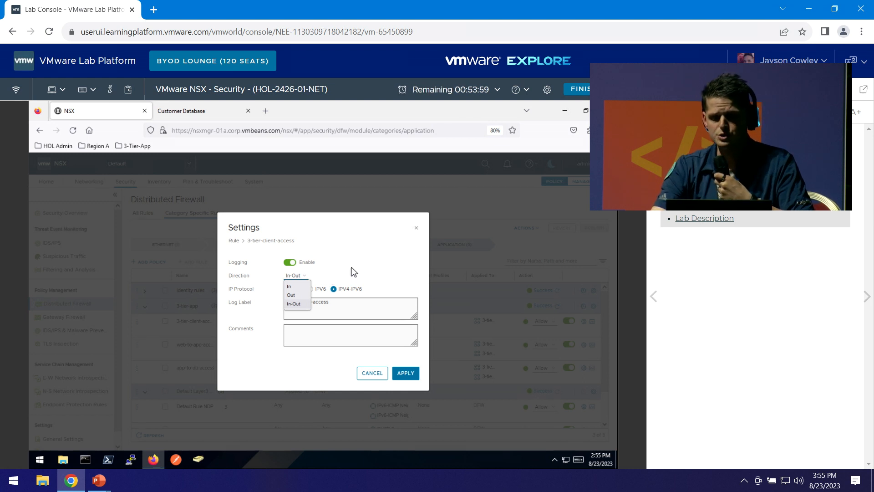
{"action": "left_click", "coordinate": [376, 266]}
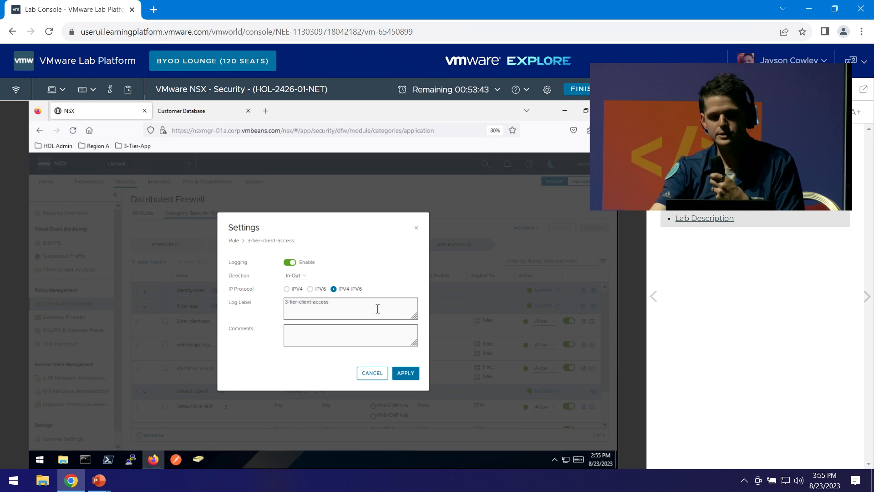
Set the rule's log label to 3-tier-client-access and dismiss the notifications popup.
{"action": "left_click_drag", "start_coordinate": [377, 308], "coordinate": [268, 312]}
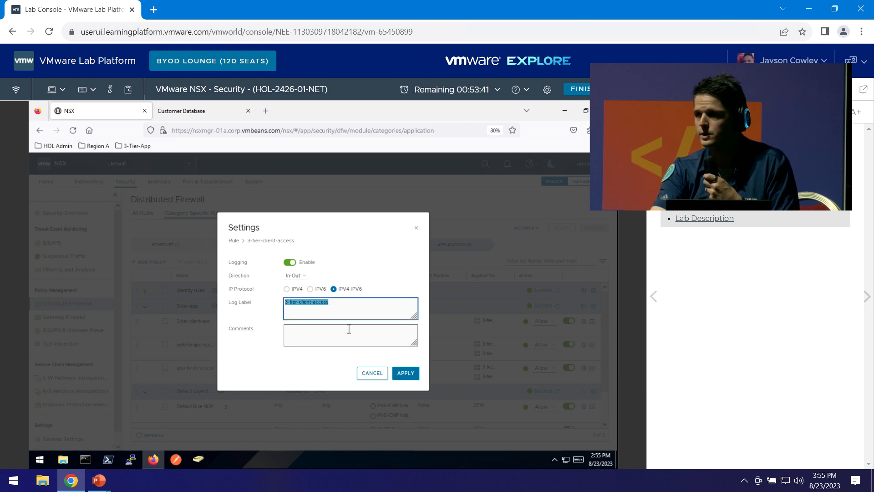
{"action": "left_click", "coordinate": [361, 309]}
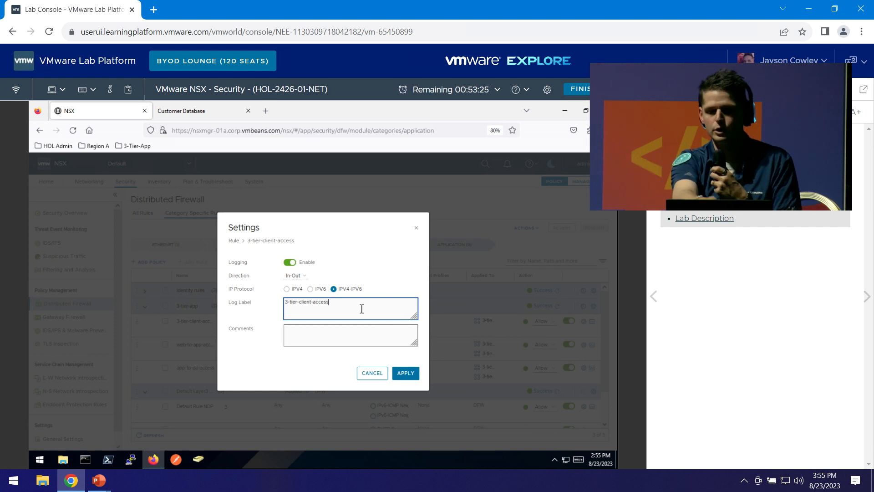
{"action": "left_click_drag", "start_coordinate": [362, 309], "coordinate": [250, 308]}
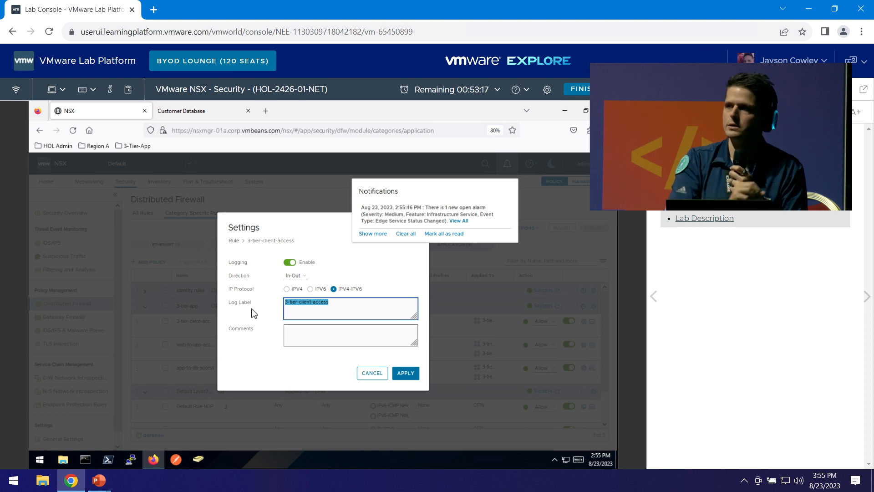
{"action": "left_click", "coordinate": [254, 314]}
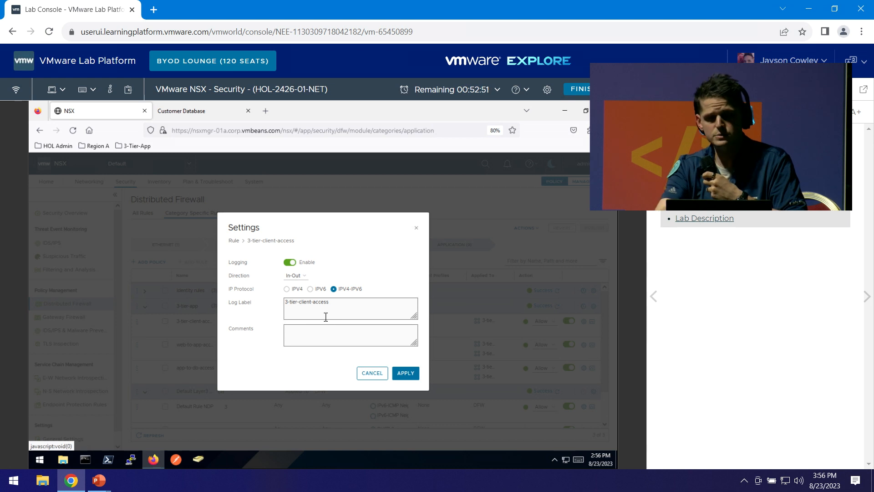
Apply the rule's logging settings and set the Default Layer3 Rule action to Allow.
{"action": "left_click", "coordinate": [379, 376]}
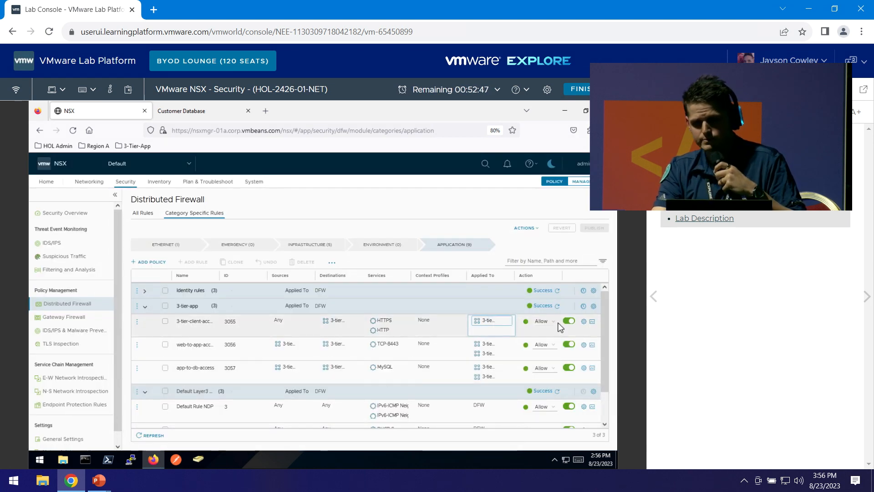
{"action": "left_click_drag", "start_coordinate": [604, 309], "coordinate": [605, 344]}
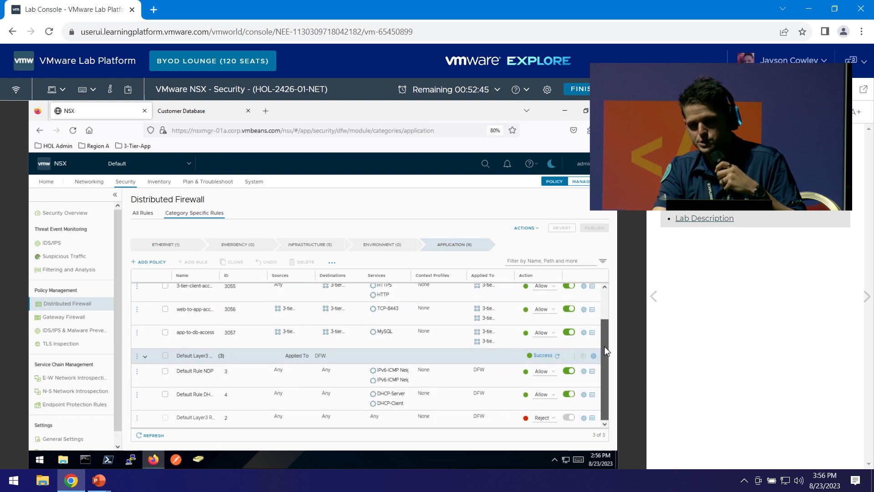
{"action": "left_click", "coordinate": [544, 418]}
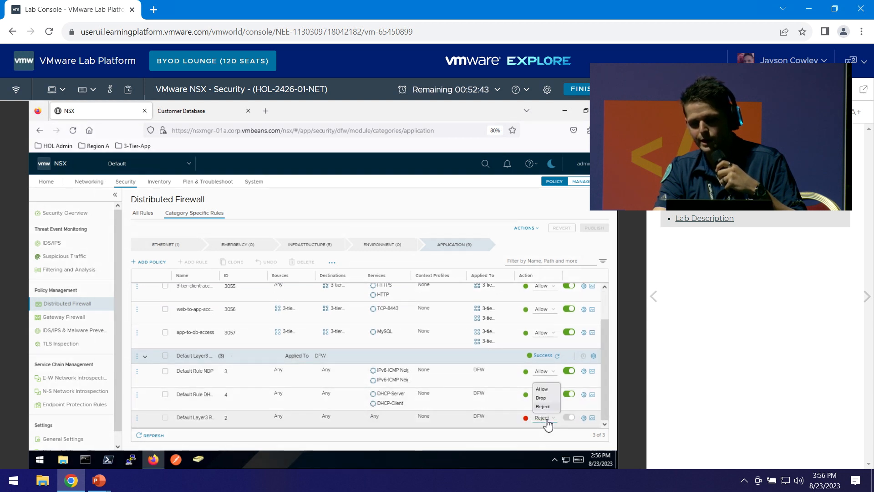
{"action": "left_click", "coordinate": [551, 390]}
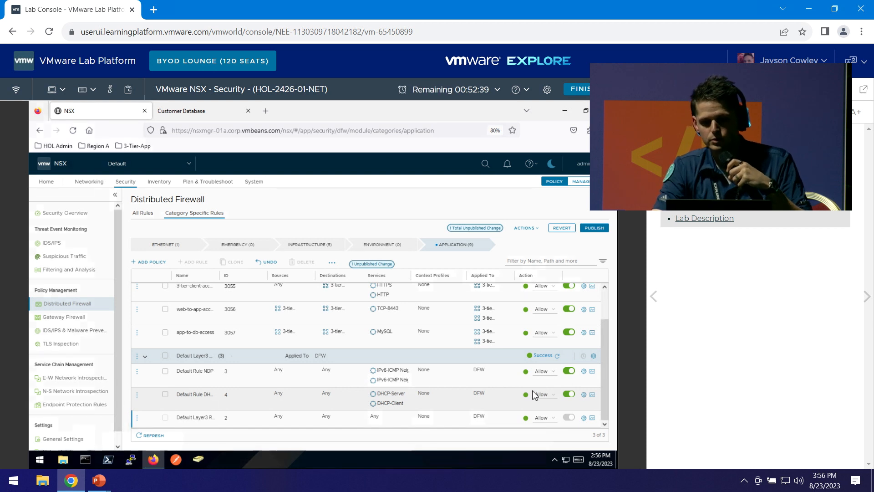
Publish the firewall rule changes, then switch to the presentation window.
{"action": "left_click", "coordinate": [599, 231]}
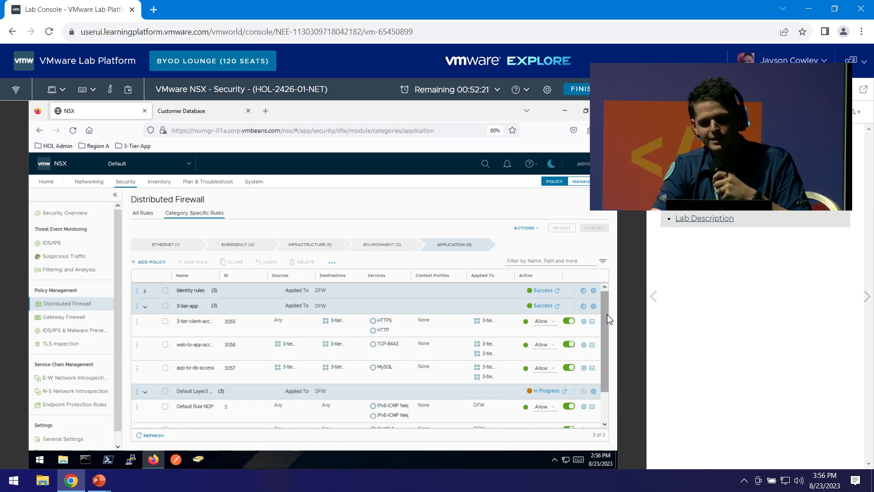
{"action": "scroll", "coordinate": [606, 408], "scroll_direction": "down", "scroll_amount": 2}
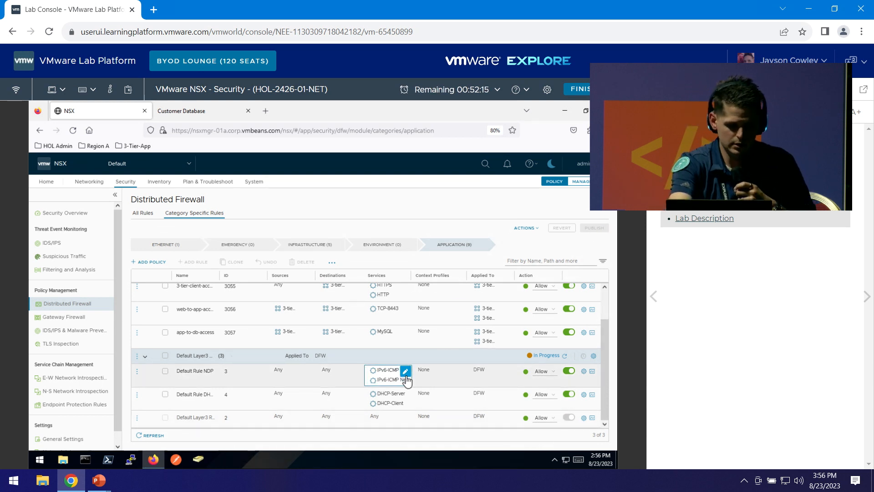
{"action": "key", "text": "alt+Tab"}
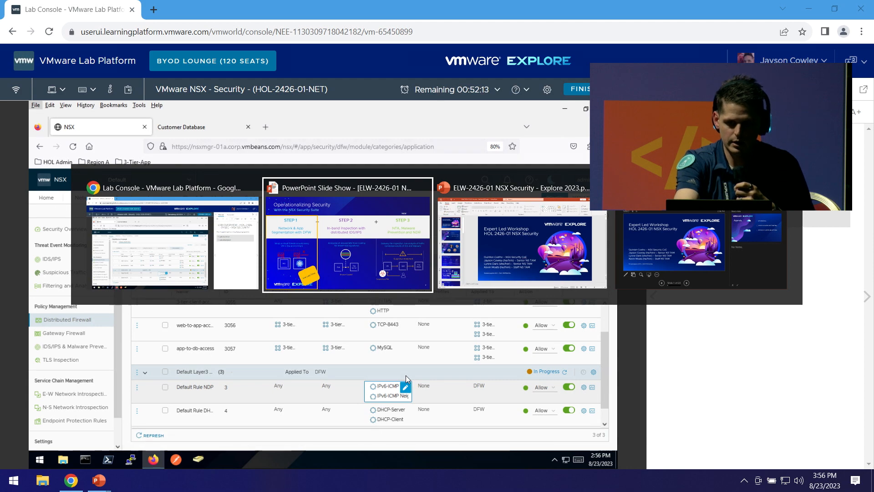
Move the slide show to the Operationalizing Security slide, then bring the Chrome Lab Console forward.
{"action": "key", "text": "Right"}
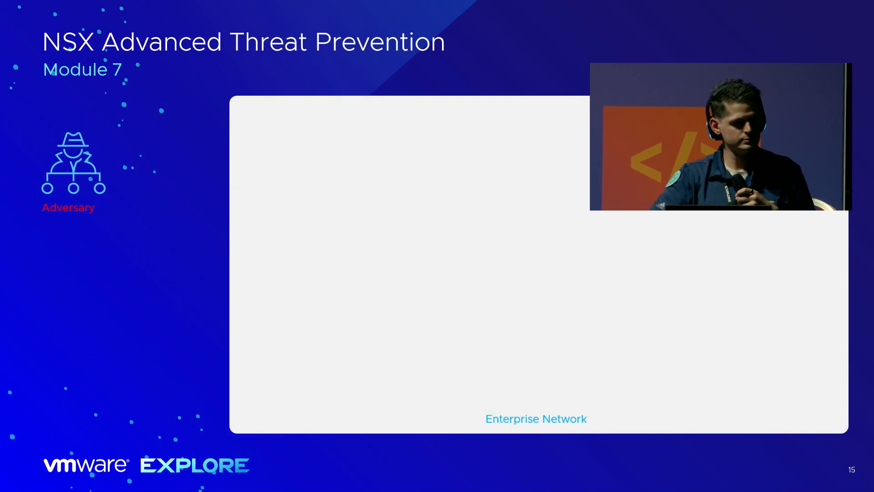
{"action": "key", "text": "Right"}
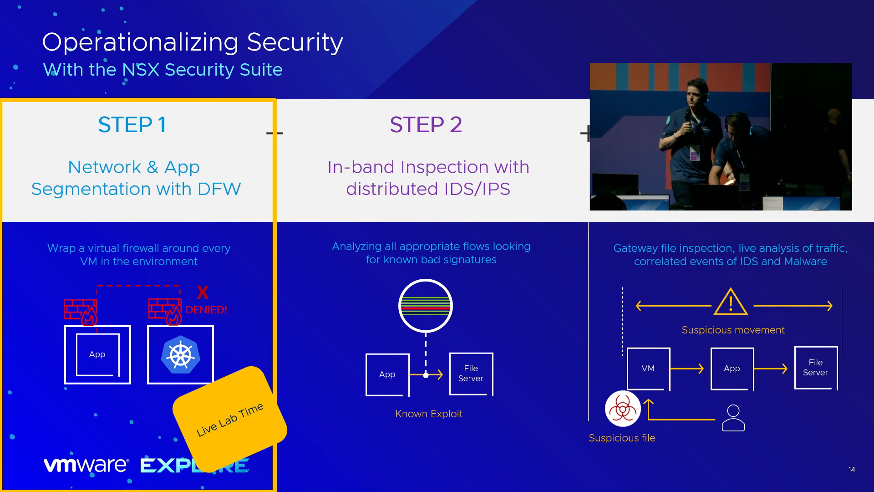
{"action": "key", "text": "super+p"}
{"action": "key", "text": "super+Tab"}
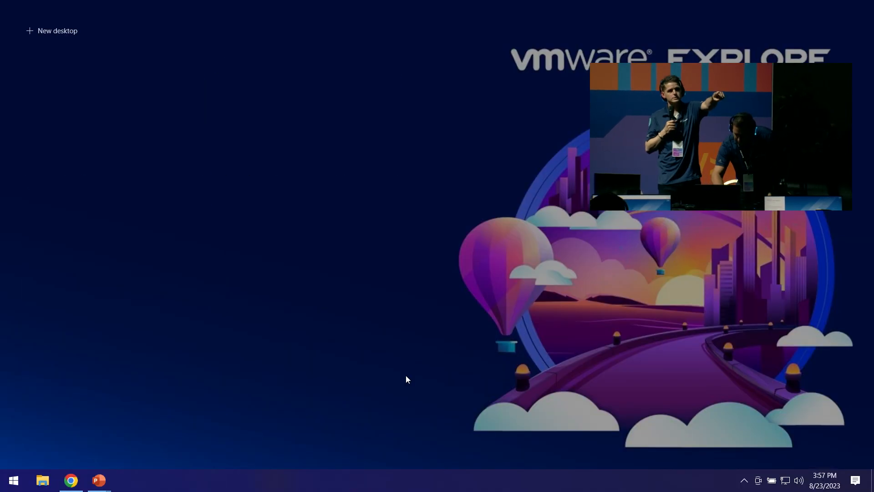
{"action": "key", "text": "Escape"}
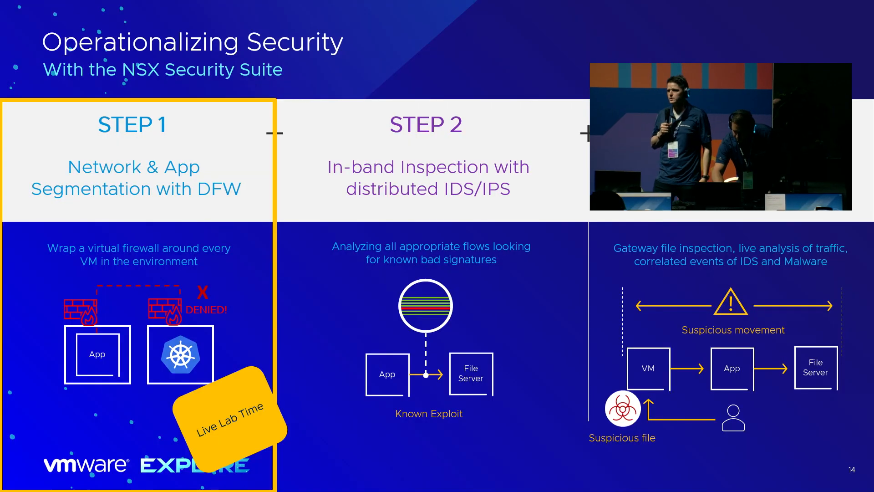
{"action": "key", "text": "super+Tab"}
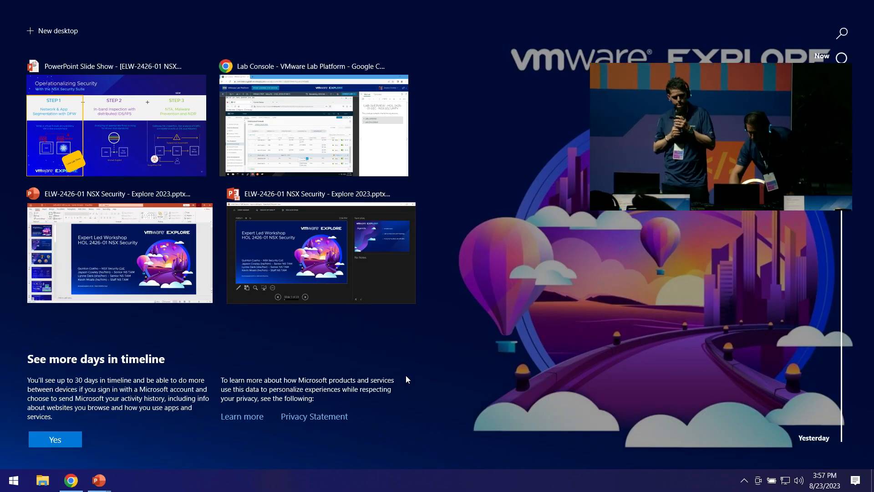
{"action": "left_click", "coordinate": [307, 137]}
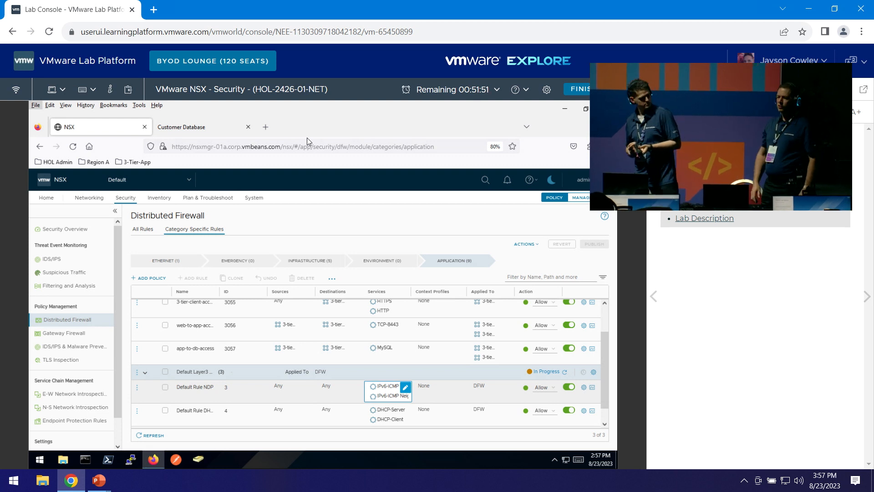
Open System > NSX Application Platform and review the Metrics, Intelligence, Network Detection and Malware Prevention cards.
{"action": "left_click", "coordinate": [250, 197]}
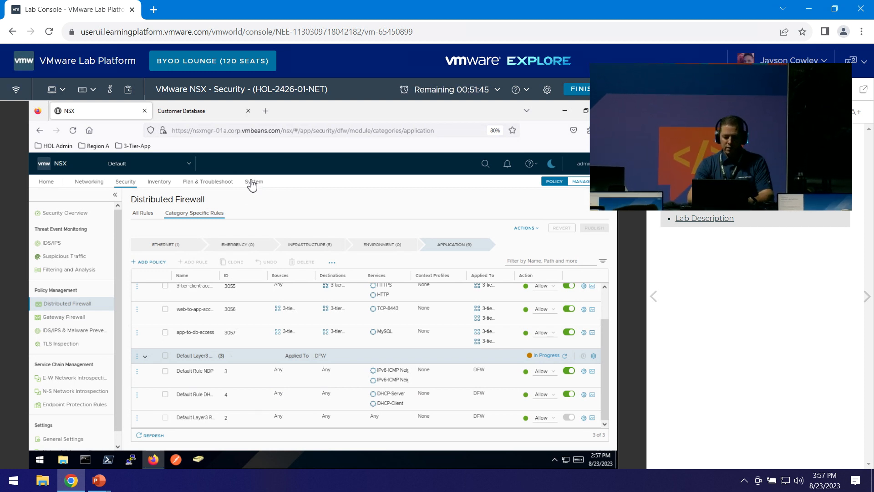
{"action": "left_click", "coordinate": [252, 182]}
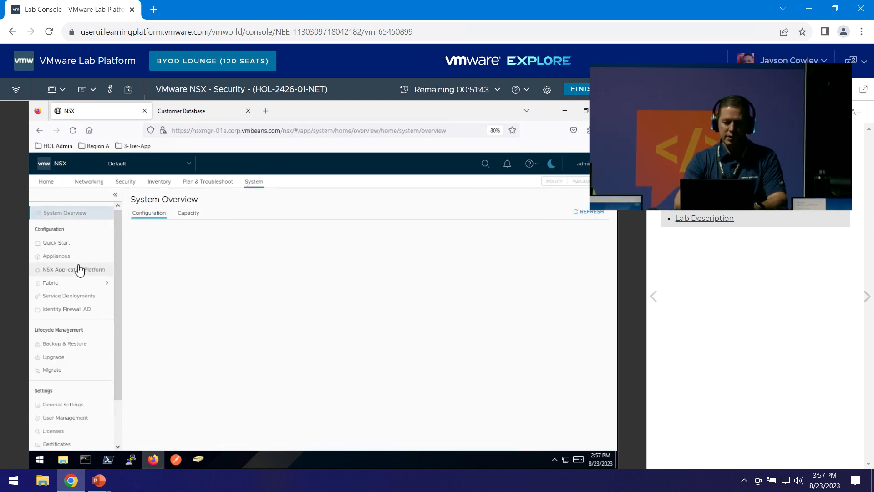
{"action": "left_click", "coordinate": [79, 270]}
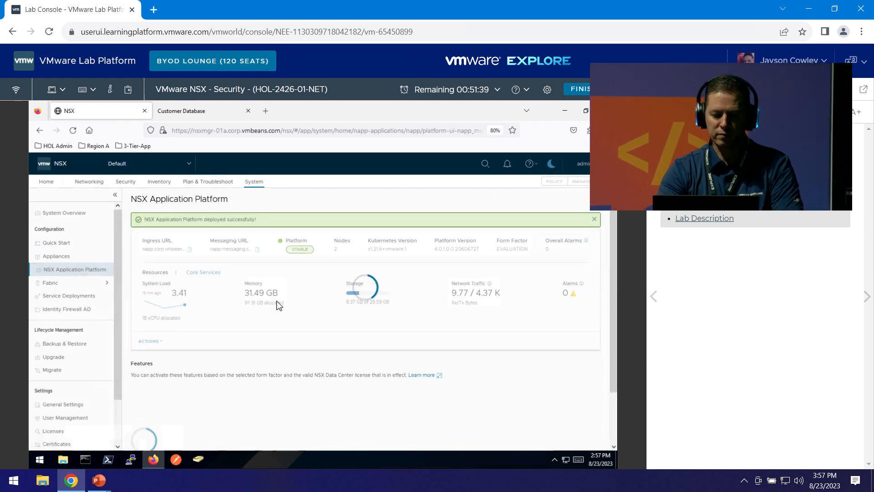
{"action": "scroll", "coordinate": [279, 305], "scroll_direction": "down", "scroll_amount": 5}
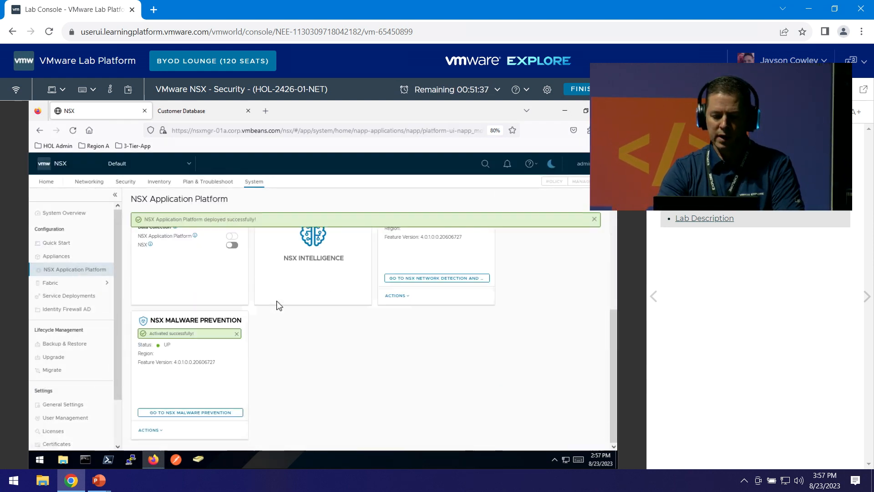
{"action": "scroll", "coordinate": [279, 305], "scroll_direction": "up", "scroll_amount": 3}
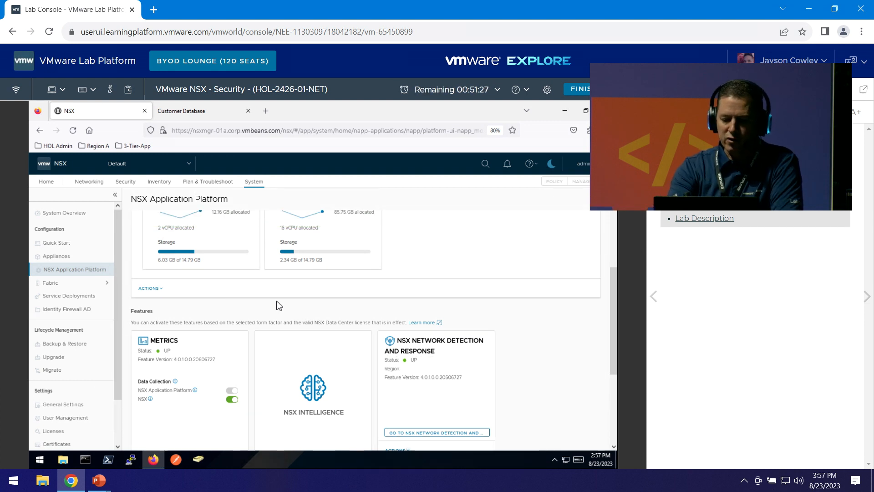
{"action": "scroll", "coordinate": [279, 305], "scroll_direction": "down", "scroll_amount": 3}
{"action": "mouse_move", "coordinate": [278, 307]}
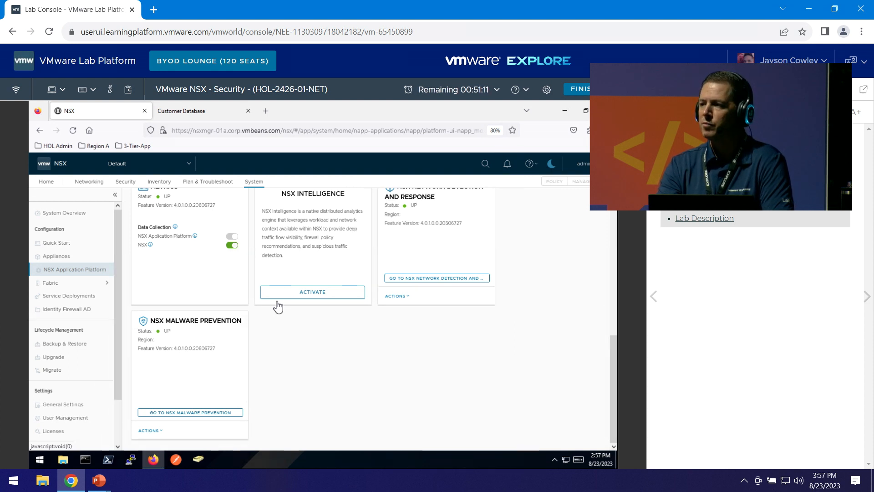
{"action": "key", "text": "alt+Tab"}
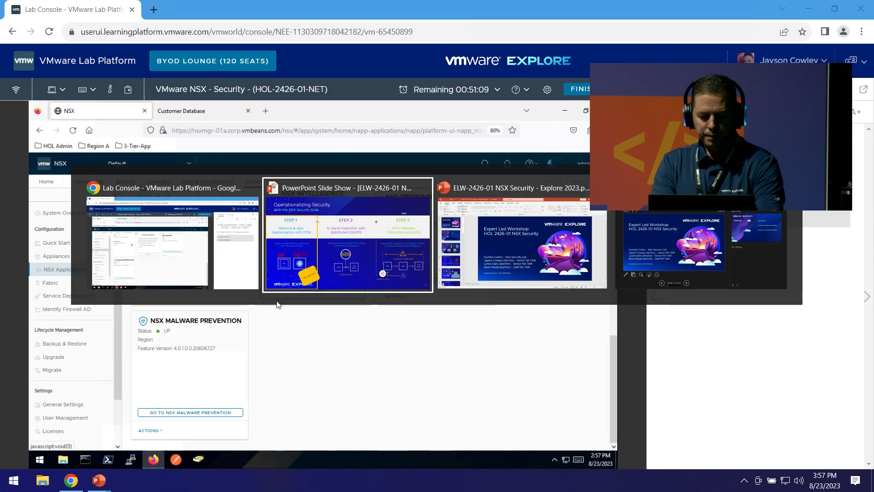
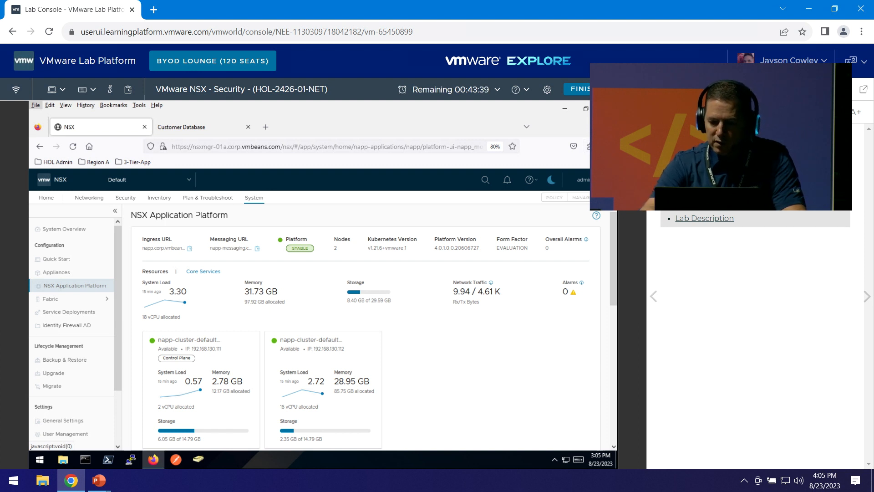
Raise the Firefox page zoom to 100% and collapse the lab manual to widen the console.
{"action": "left_click", "coordinate": [605, 147]}
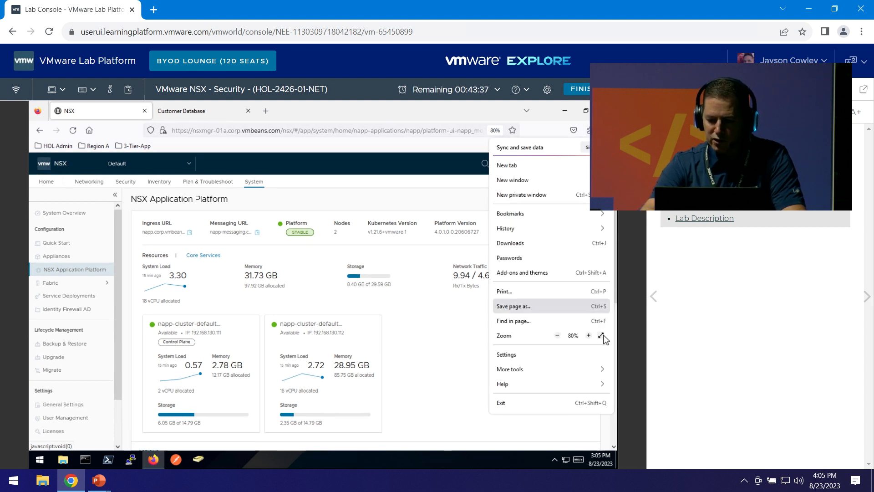
{"action": "left_click", "coordinate": [588, 336]}
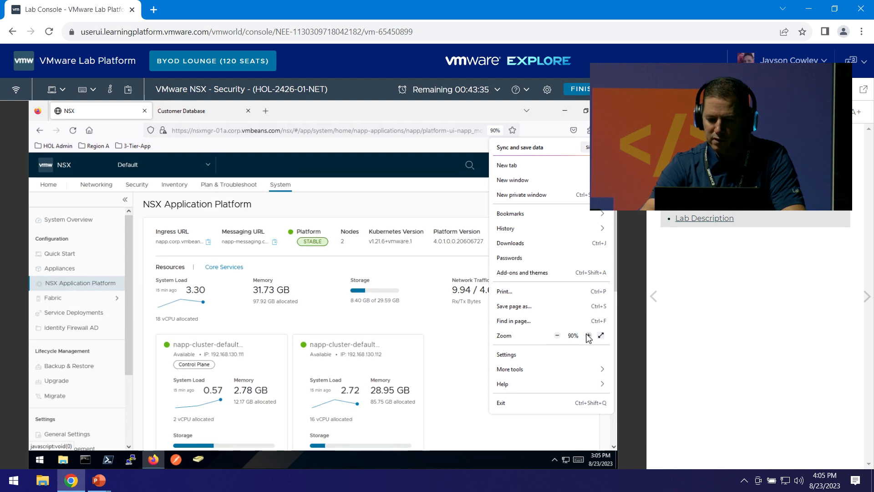
{"action": "left_click", "coordinate": [588, 336]}
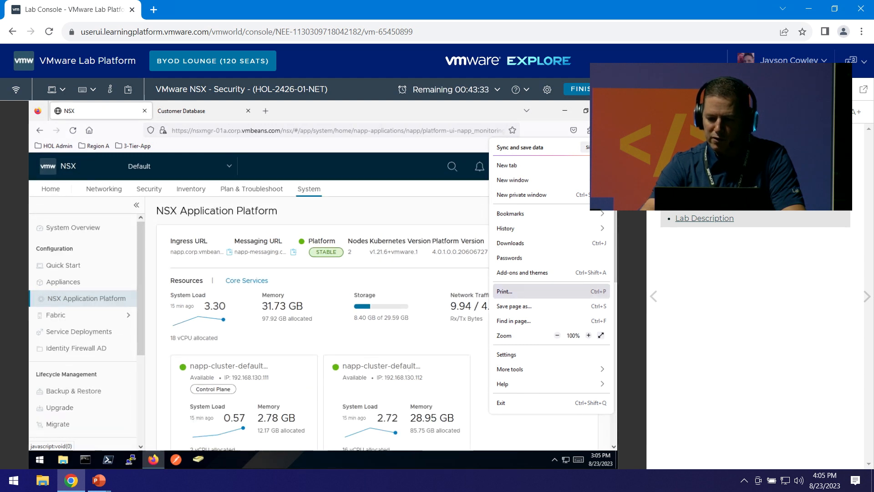
{"action": "left_click", "coordinate": [631, 89]}
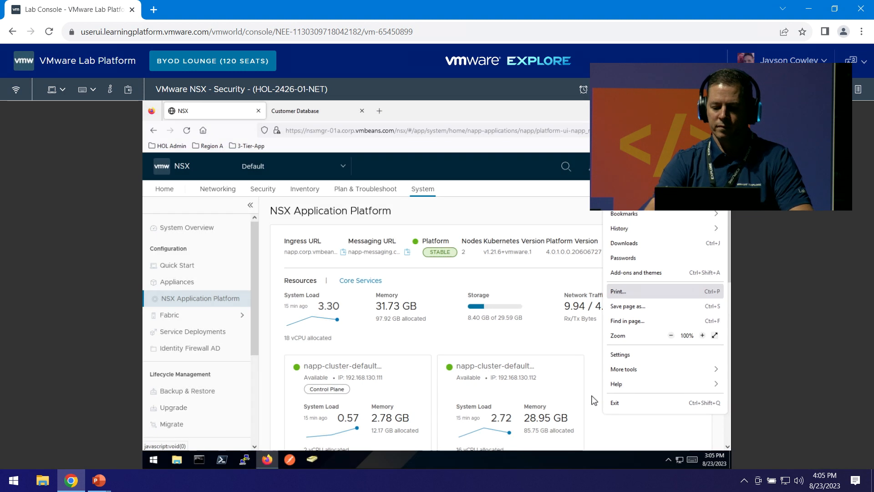
{"action": "left_click", "coordinate": [554, 119]}
Start a new Inventory group named atp-demo and open its member selection.
{"action": "left_click", "coordinate": [313, 194]}
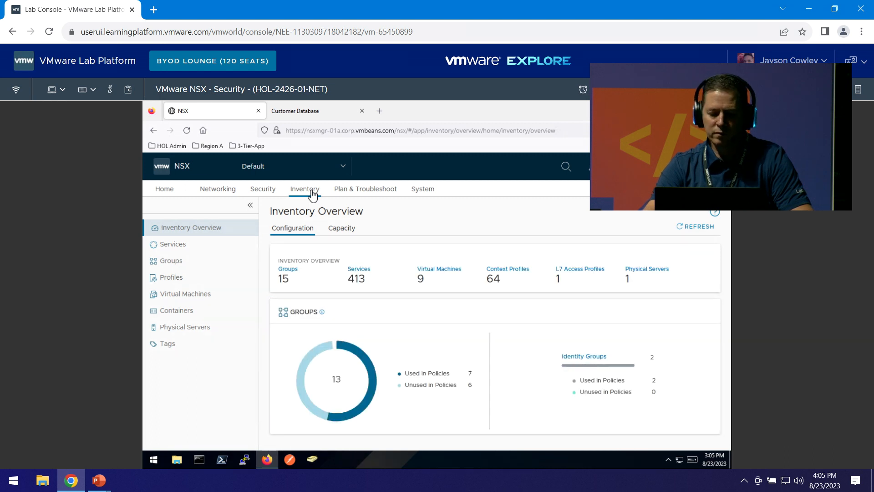
{"action": "left_click", "coordinate": [165, 264]}
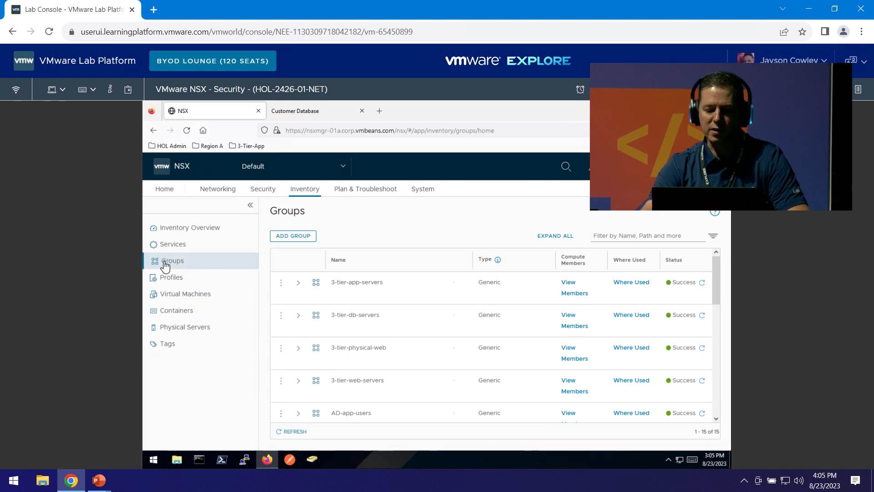
{"action": "left_click", "coordinate": [311, 242]}
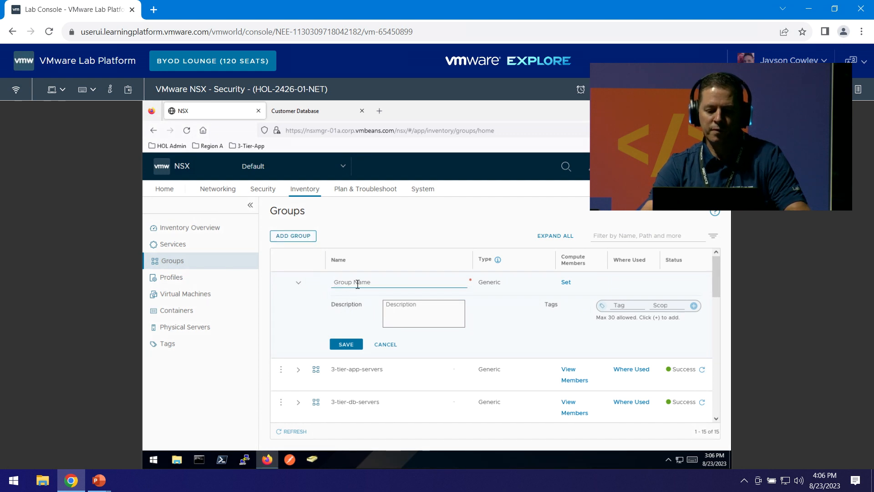
{"action": "type", "text": "at"}
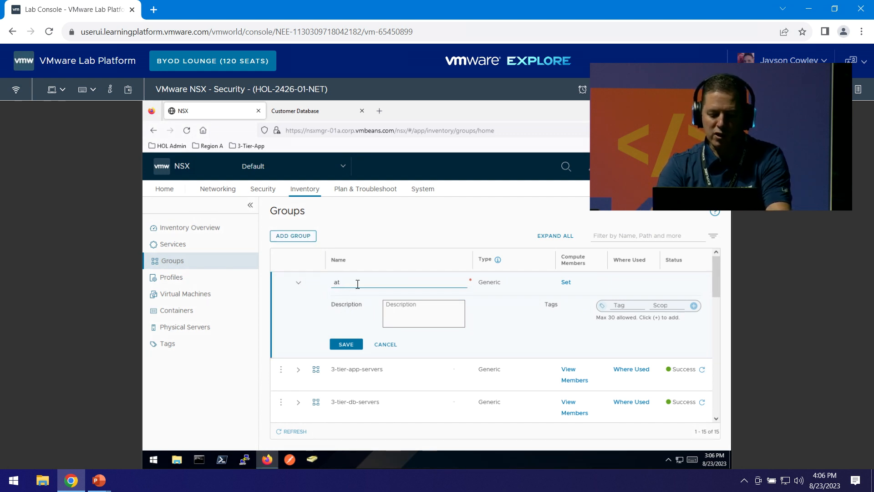
{"action": "type", "text": "p-demo"}
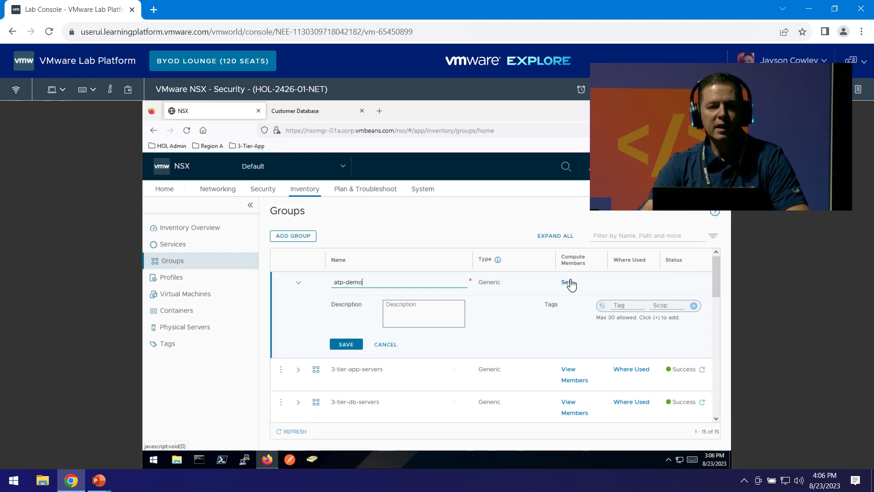
{"action": "left_click", "coordinate": [570, 284]}
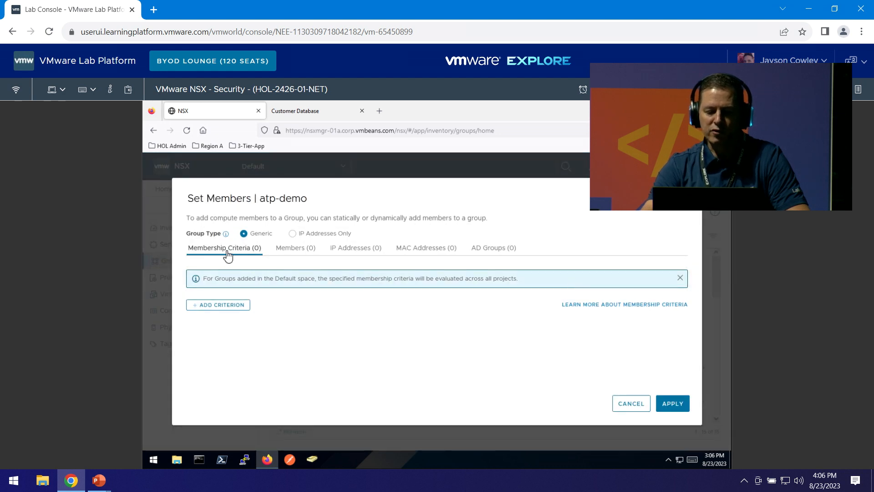
Switch the member picker to the Virtual Machines category.
{"action": "left_click", "coordinate": [306, 255]}
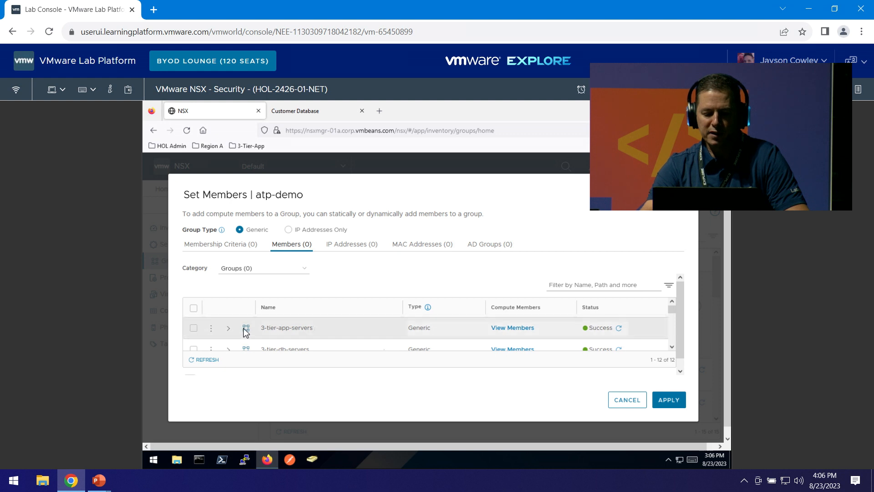
{"action": "scroll", "coordinate": [673, 314], "scroll_direction": "down", "scroll_amount": 1}
{"action": "left_click_drag", "start_coordinate": [673, 314], "coordinate": [672, 320]}
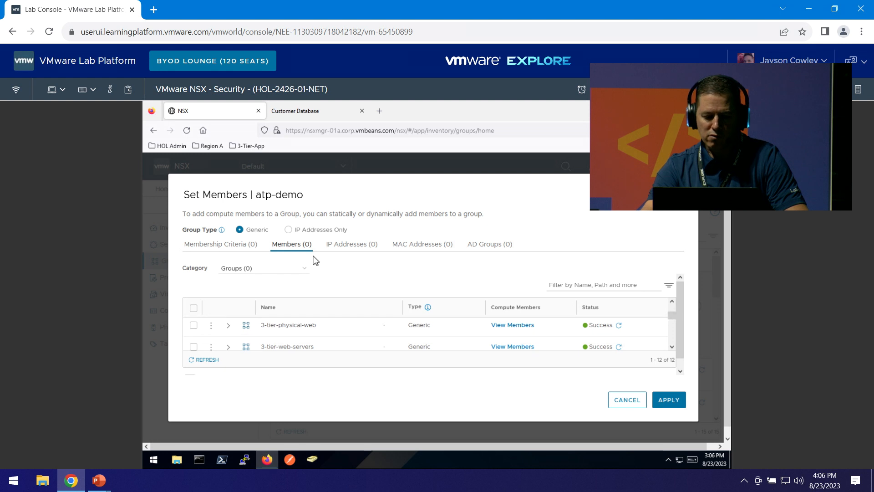
{"action": "left_click", "coordinate": [288, 273]}
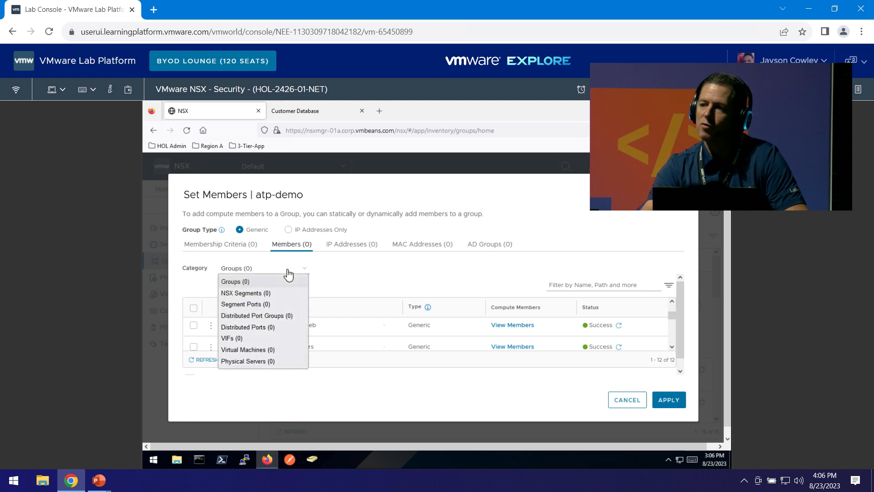
{"action": "left_click", "coordinate": [265, 352]}
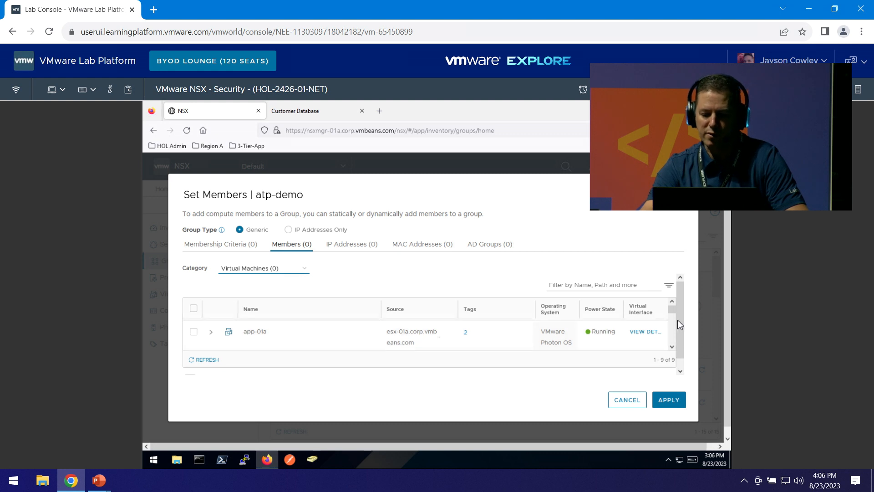
{"action": "left_click_drag", "start_coordinate": [671, 309], "coordinate": [671, 316]}
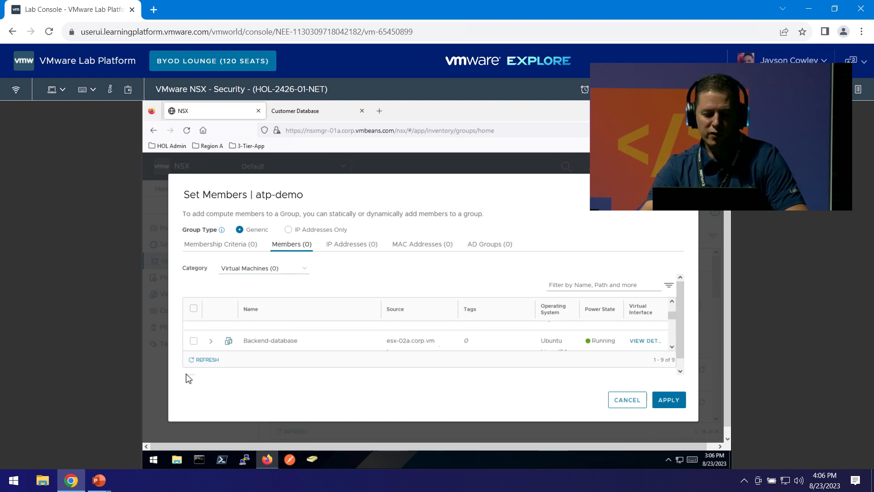
Select Backend-database, frontend-webapp and VDI-001 and apply them as group members.
{"action": "left_click", "coordinate": [192, 341]}
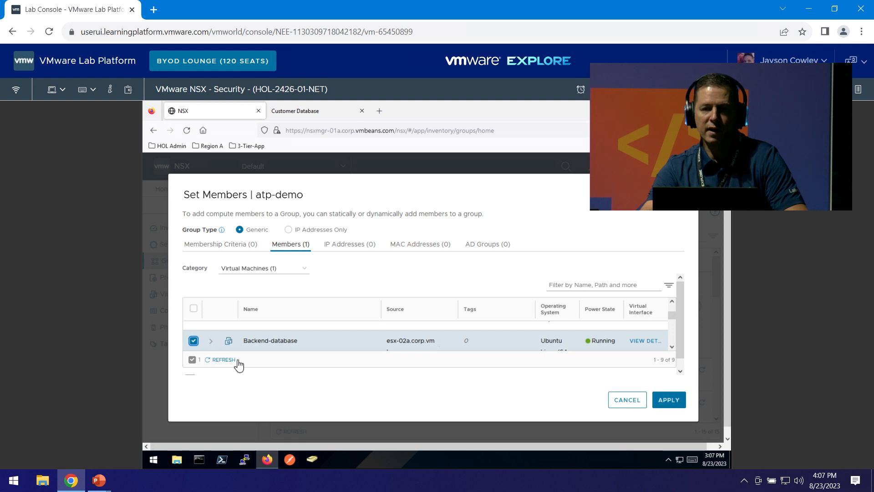
{"action": "left_click", "coordinate": [672, 347]}
{"action": "left_click", "coordinate": [671, 348]}
{"action": "left_click", "coordinate": [672, 347]}
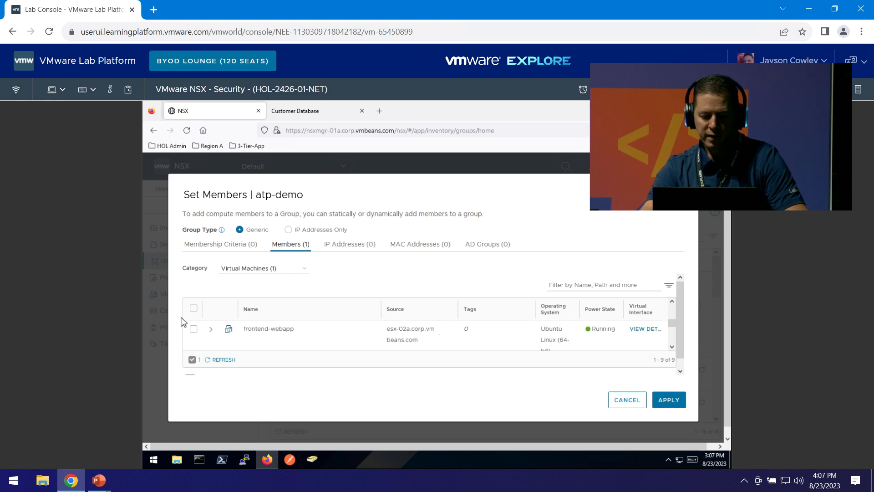
{"action": "left_click", "coordinate": [194, 329]}
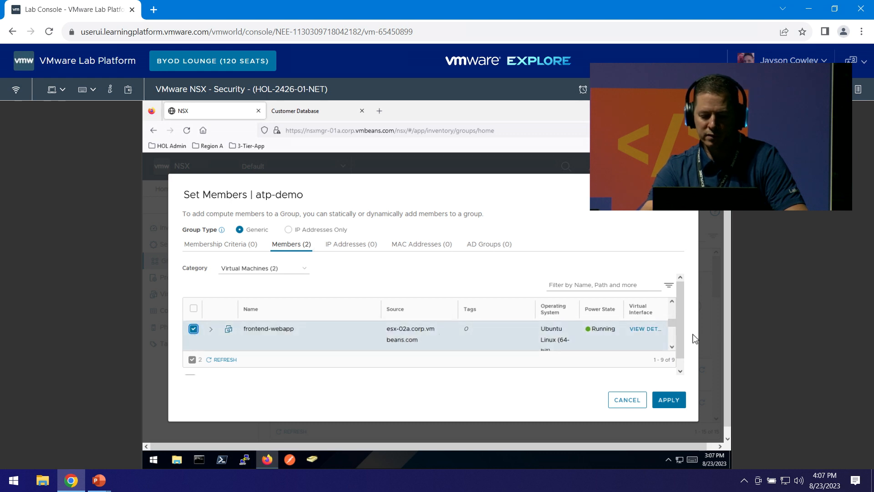
{"action": "left_click", "coordinate": [672, 347]}
{"action": "left_click", "coordinate": [671, 346]}
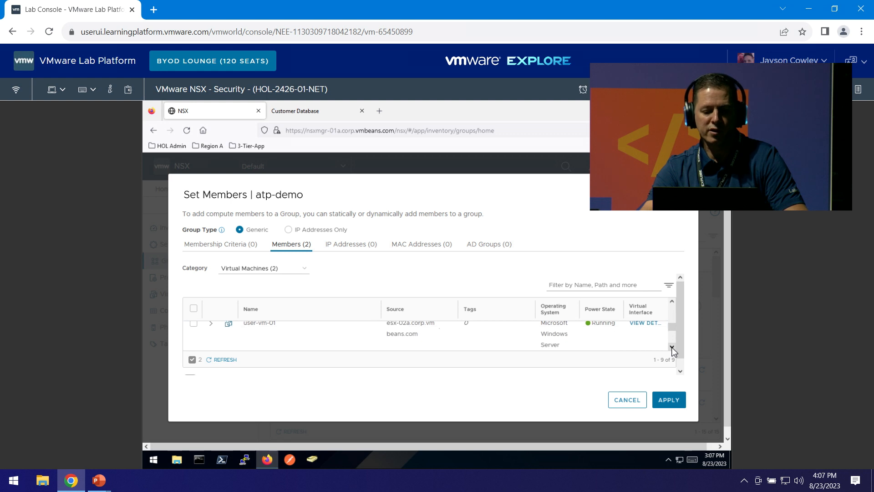
{"action": "left_click", "coordinate": [671, 347]}
{"action": "left_click", "coordinate": [672, 347]}
{"action": "left_click", "coordinate": [672, 348]}
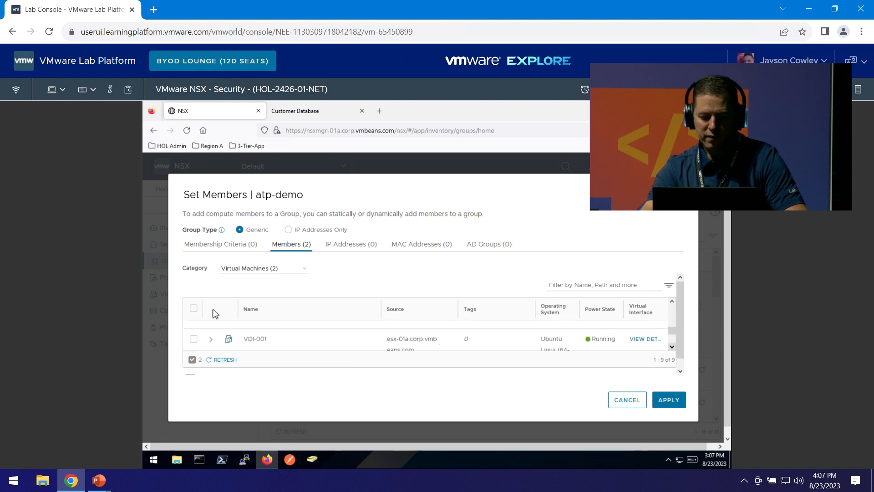
{"action": "left_click", "coordinate": [193, 342]}
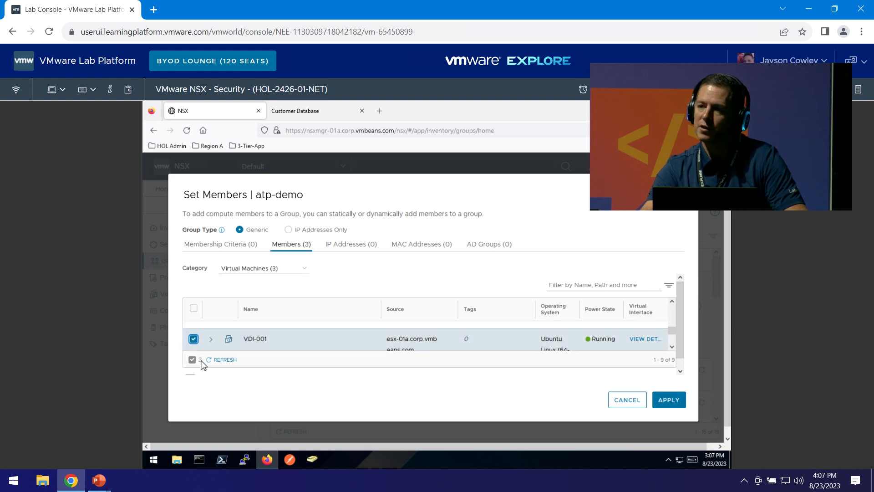
{"action": "scroll", "coordinate": [677, 346], "scroll_direction": "down", "scroll_amount": 1}
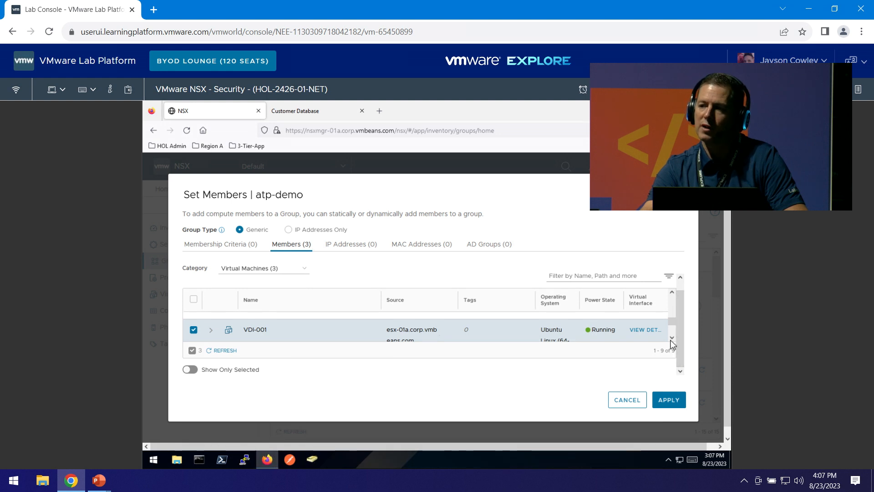
{"action": "left_click", "coordinate": [190, 370]}
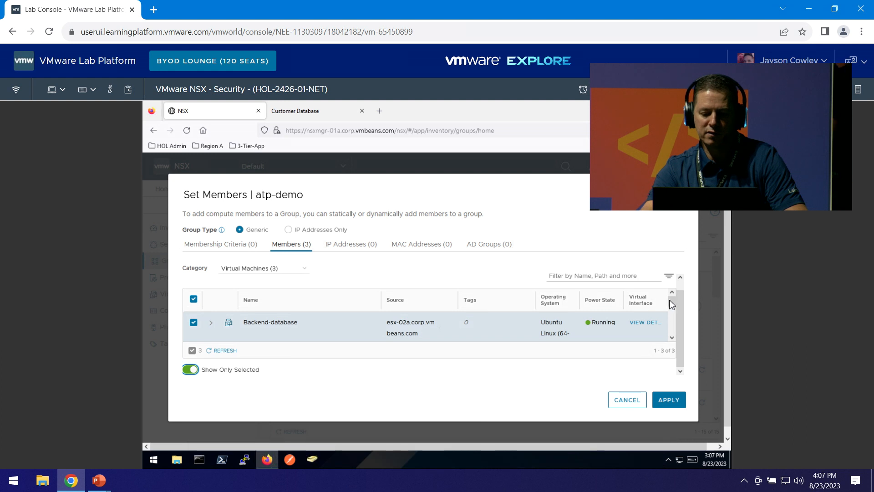
{"action": "left_click_drag", "start_coordinate": [672, 303], "coordinate": [674, 328]}
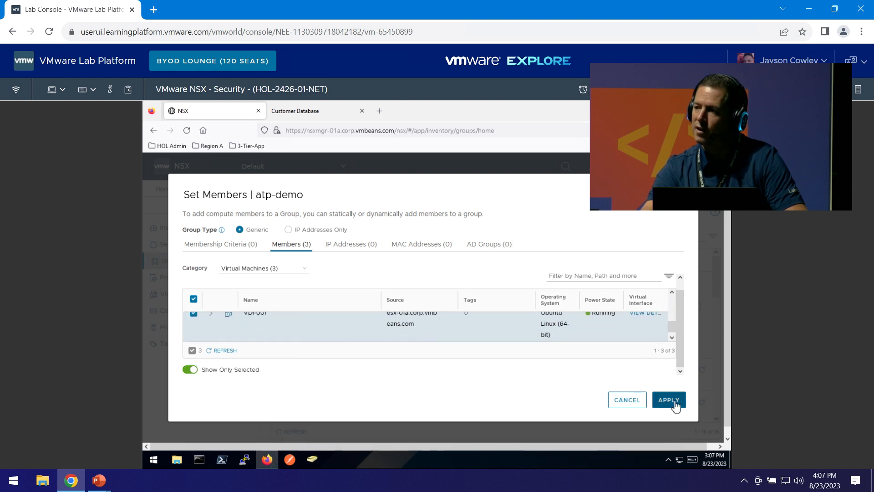
{"action": "left_click", "coordinate": [669, 400]}
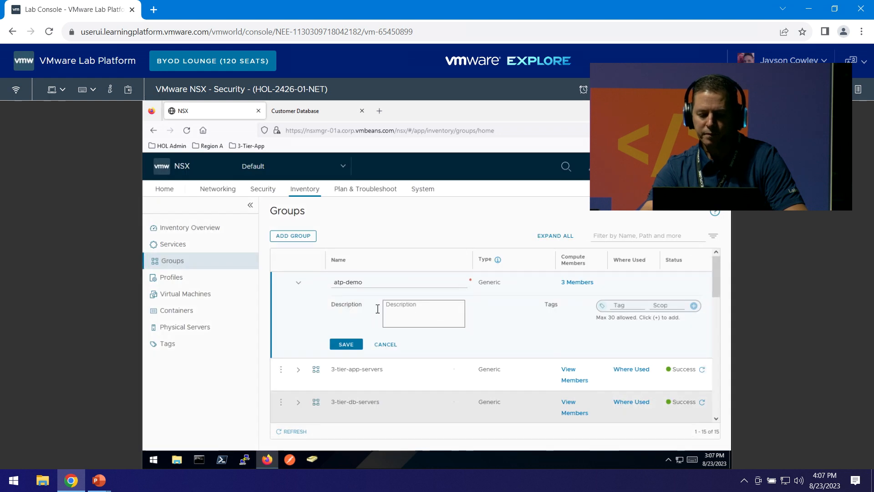
Save the atp-demo group and view IDS/IPS threat events under Security.
{"action": "left_click", "coordinate": [343, 349]}
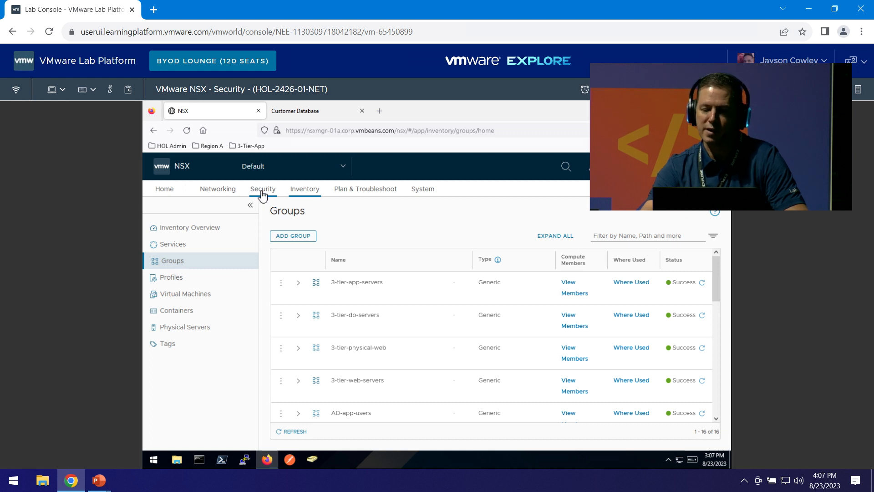
{"action": "left_click", "coordinate": [262, 195]}
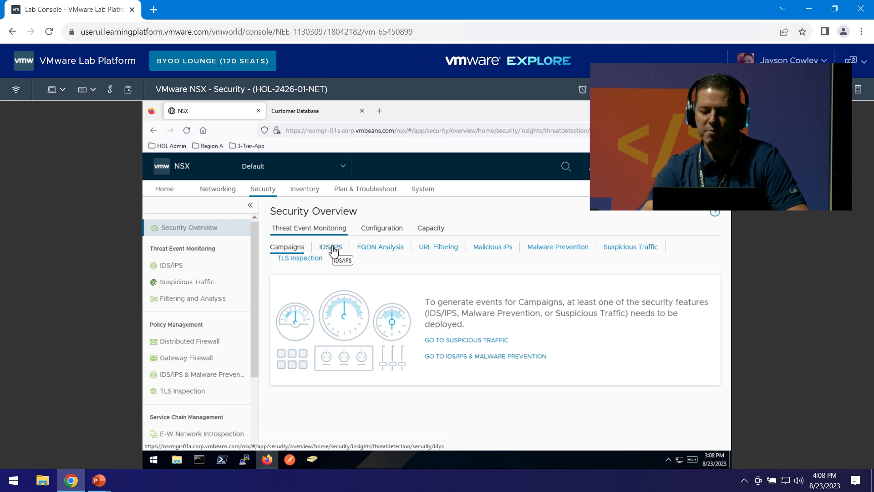
{"action": "left_click", "coordinate": [333, 250]}
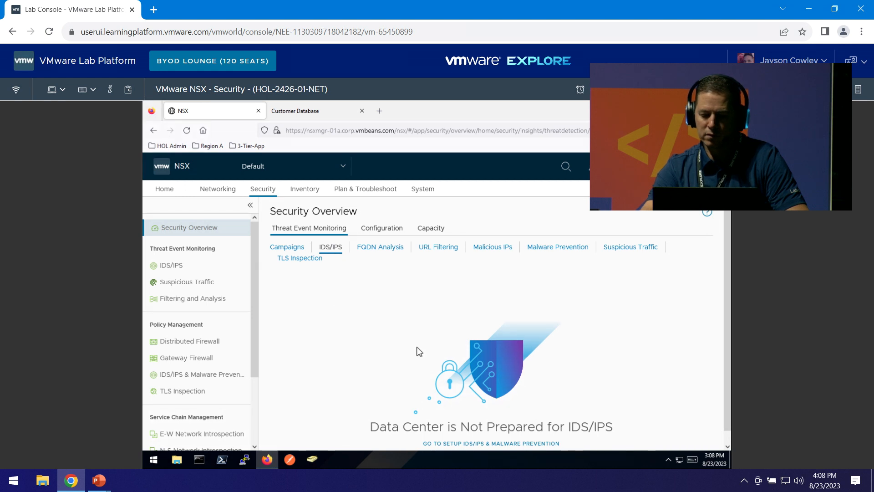
{"action": "scroll", "coordinate": [419, 351], "scroll_direction": "down", "scroll_amount": 1}
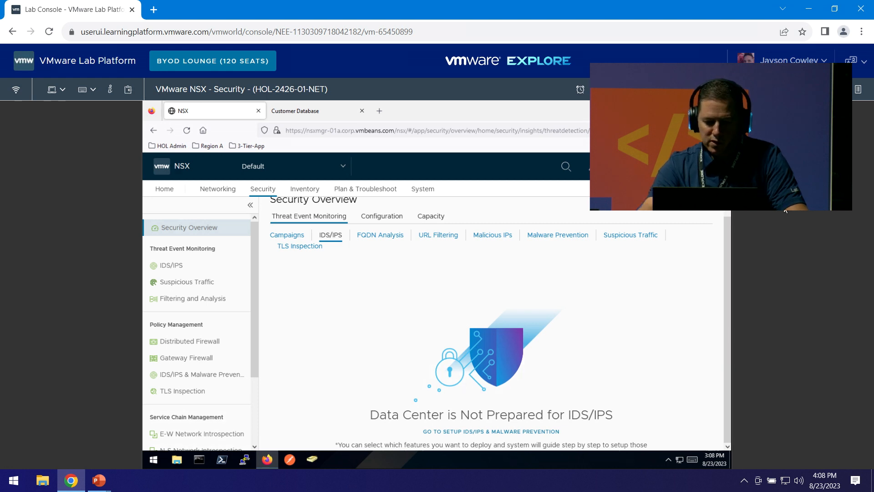
Zoom the page out to 80% so the 'Not Prepared for IDS/IPS' notice fits.
{"action": "left_click", "coordinate": [721, 131]}
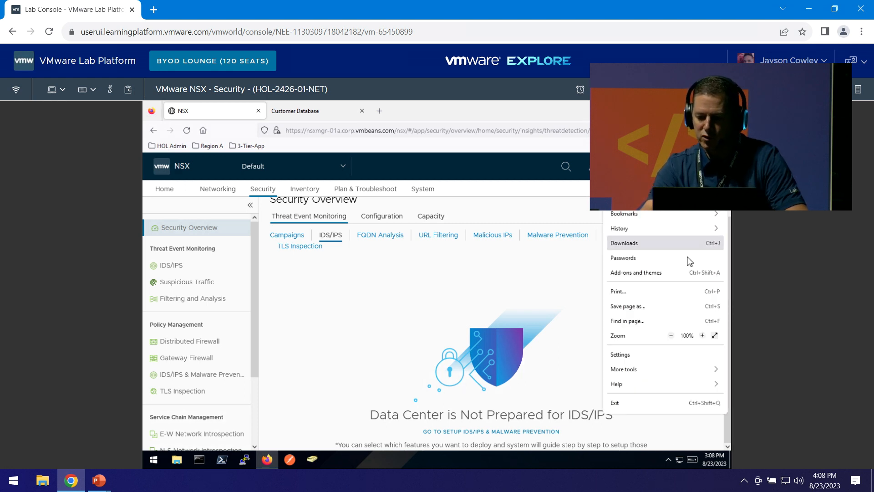
{"action": "left_click", "coordinate": [672, 336]}
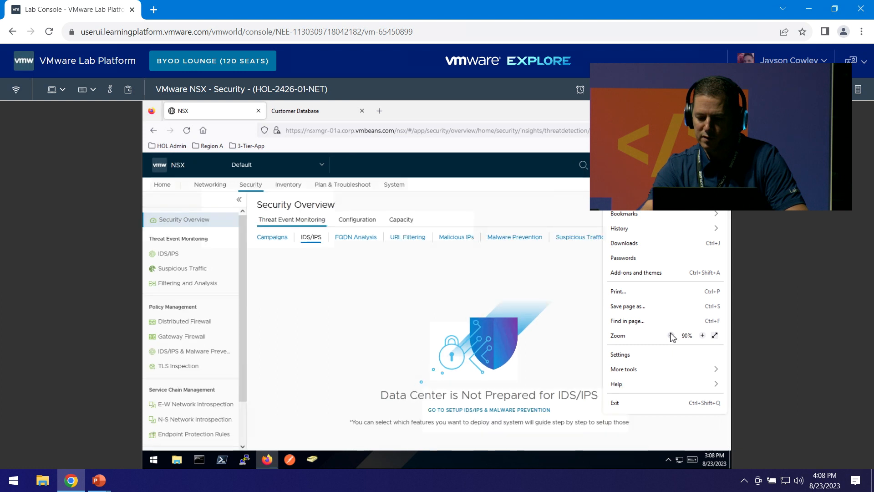
{"action": "left_click", "coordinate": [548, 316]}
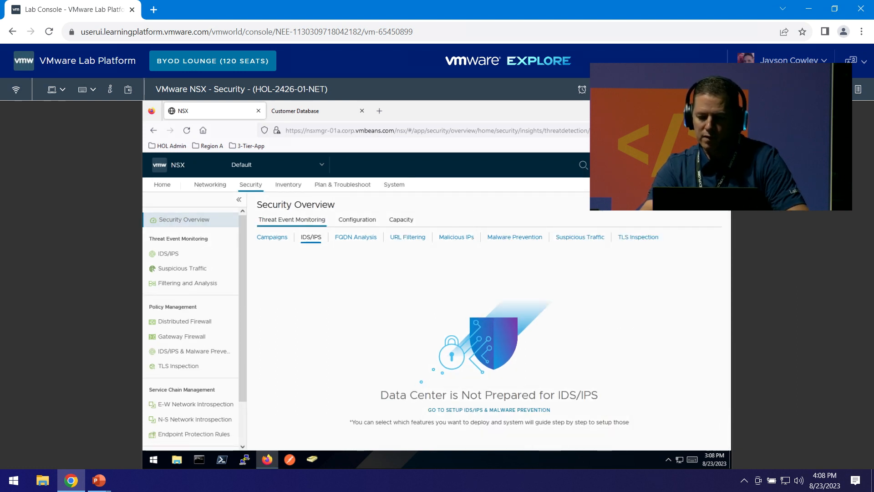
{"action": "left_click", "coordinate": [721, 131]}
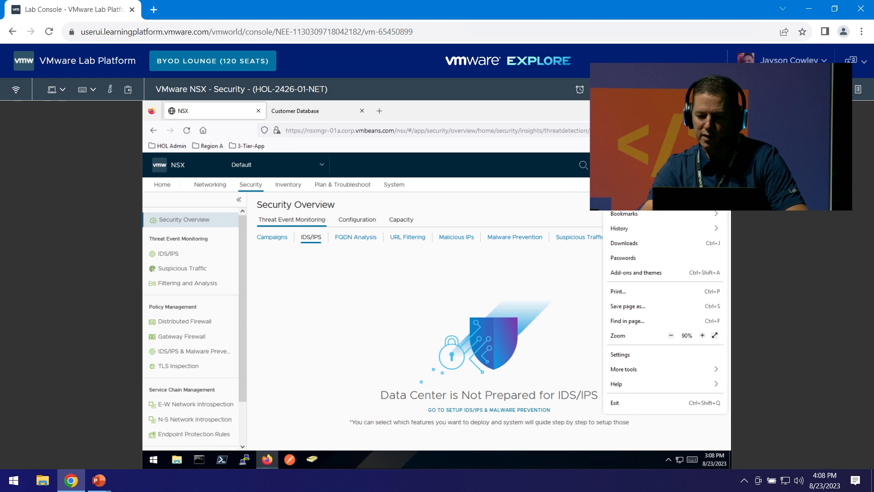
{"action": "left_click", "coordinate": [671, 336]}
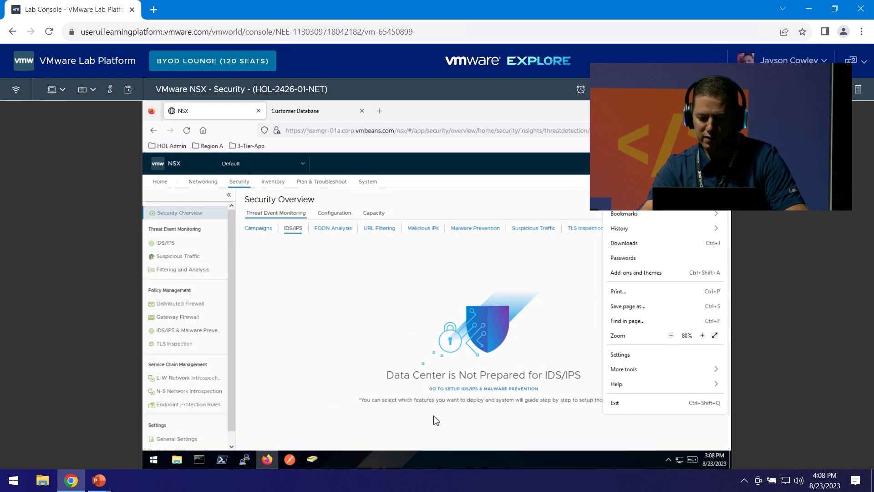
{"action": "left_click", "coordinate": [455, 423]}
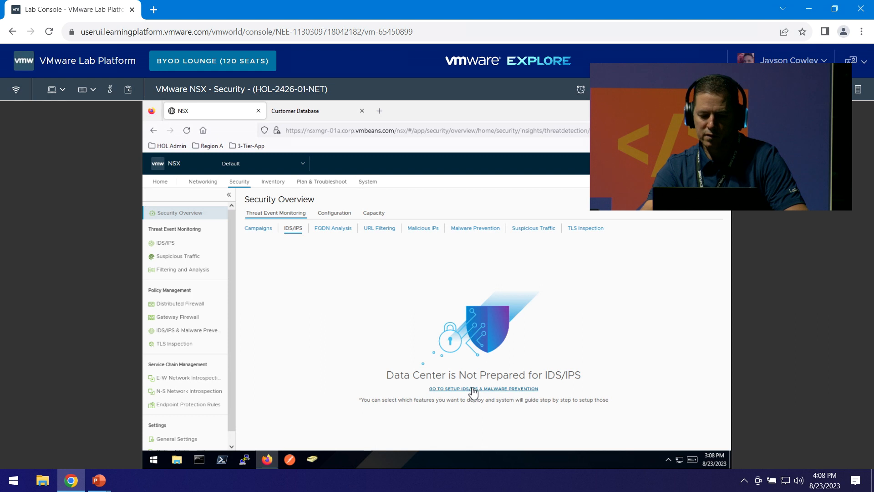
Skip the IDS/IPS & Malware Prevention guided setup and confirm it.
{"action": "left_click", "coordinate": [472, 389]}
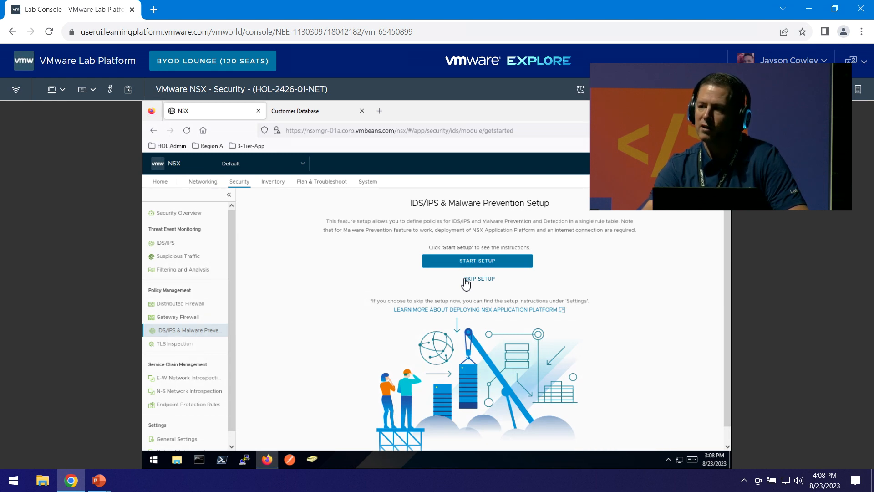
{"action": "left_click", "coordinate": [465, 279]}
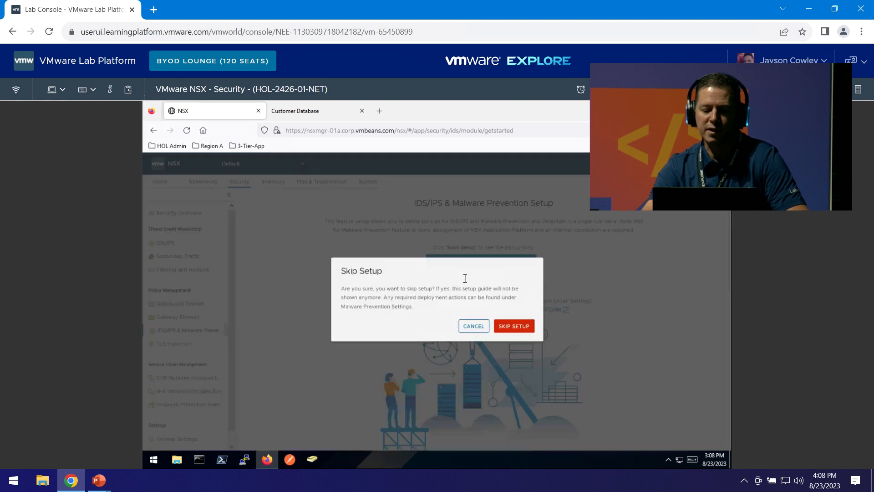
{"action": "left_click", "coordinate": [519, 328]}
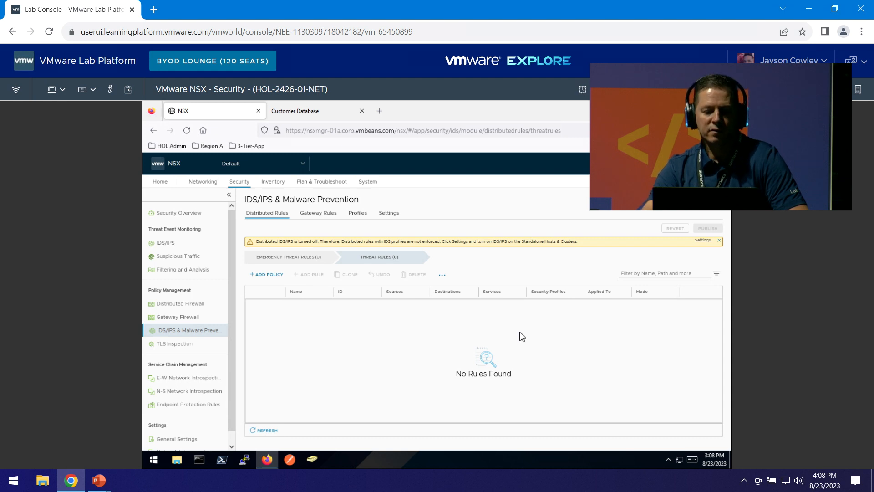
Restore the browser page zoom to 100%.
{"action": "left_click", "coordinate": [720, 130]}
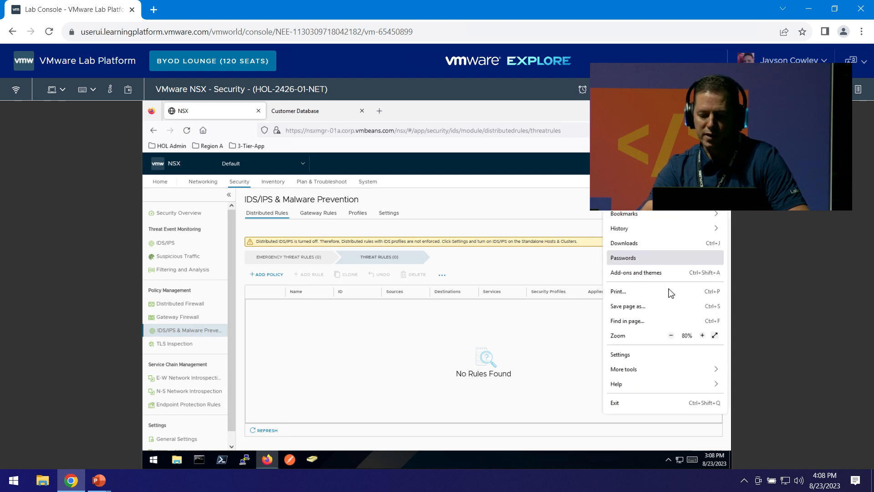
{"action": "left_click", "coordinate": [703, 336]}
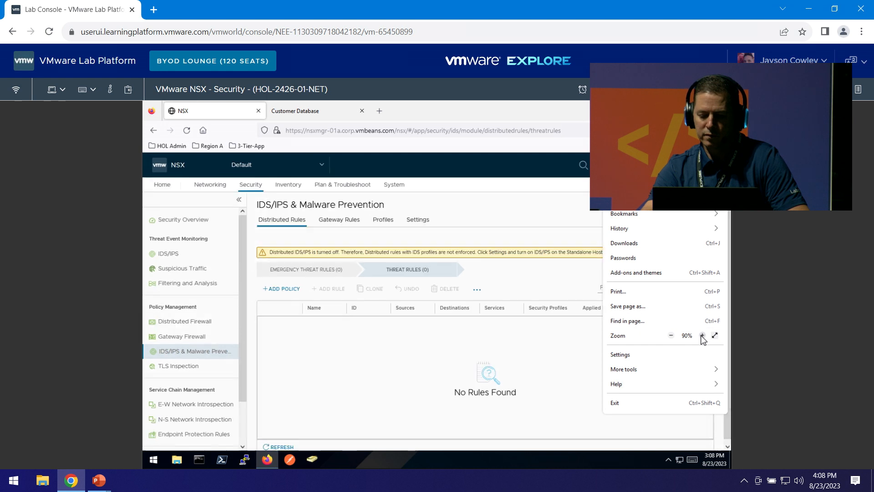
{"action": "left_click", "coordinate": [537, 234]}
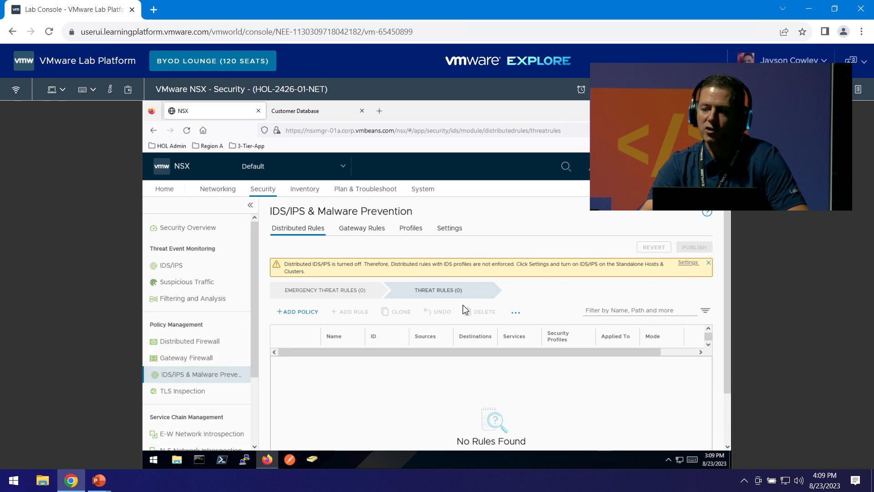
Turn on IDS signature Auto Update and refresh until the Aug 23, 2023 signatures install.
{"action": "left_click", "coordinate": [454, 232]}
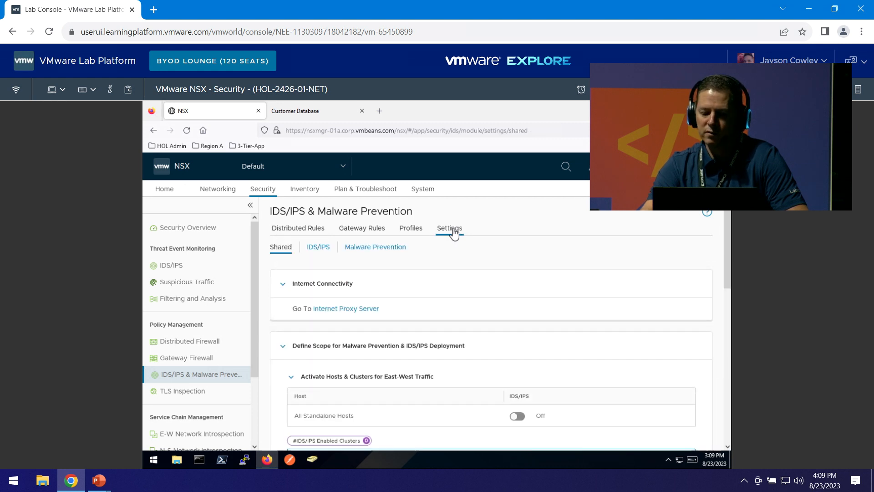
{"action": "left_click", "coordinate": [314, 249]}
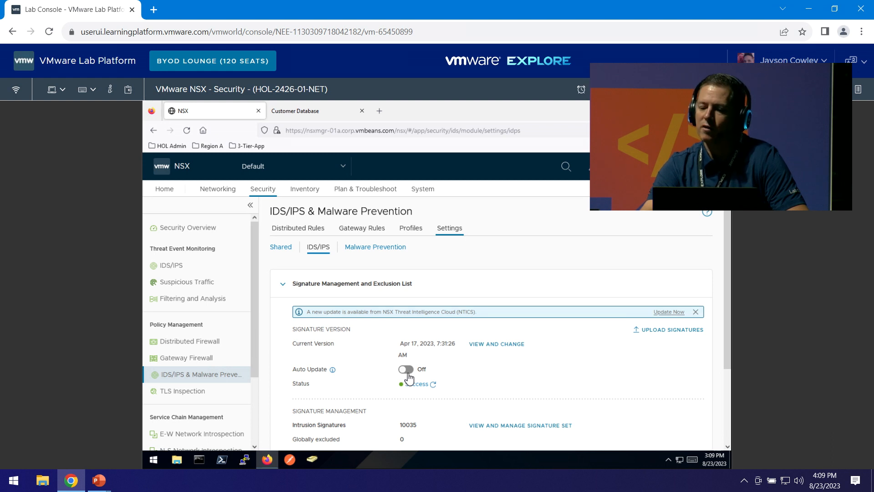
{"action": "left_click", "coordinate": [407, 370]}
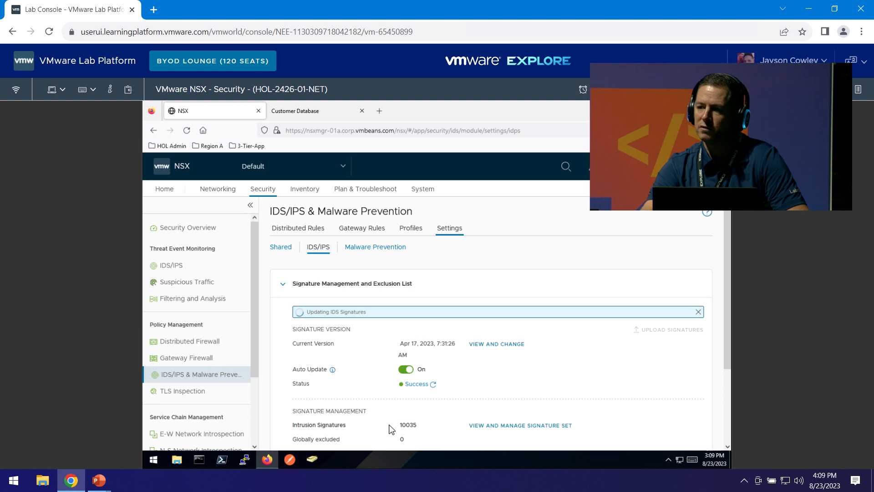
{"action": "left_click", "coordinate": [433, 385]}
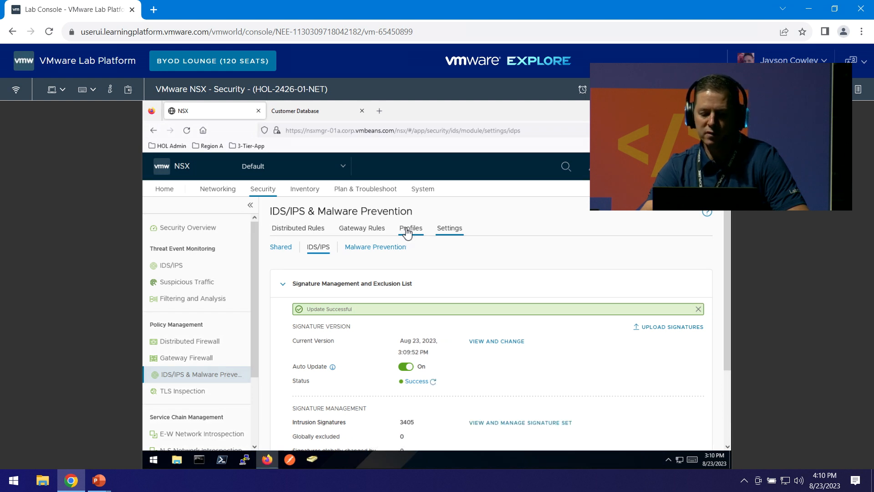
{"action": "left_click", "coordinate": [407, 230]}
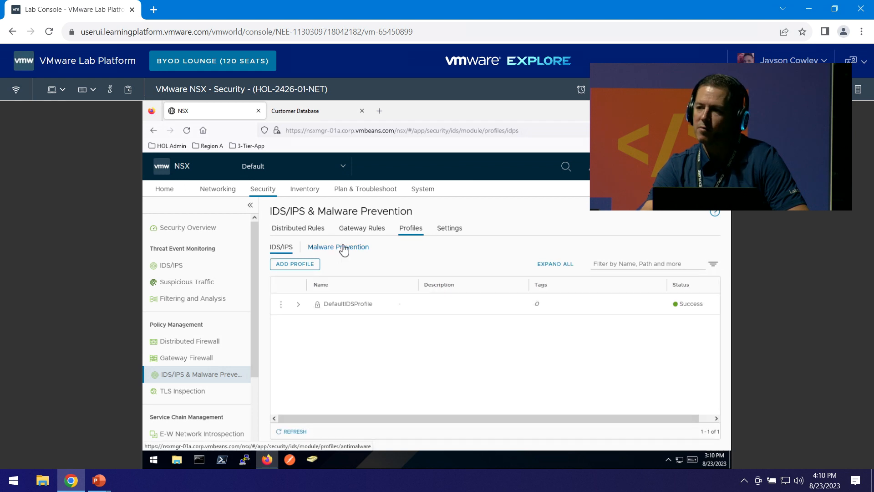
Discard the unfinished IDS/IPS profile and start a fresh one from the Profiles list.
{"action": "left_click", "coordinate": [287, 265]}
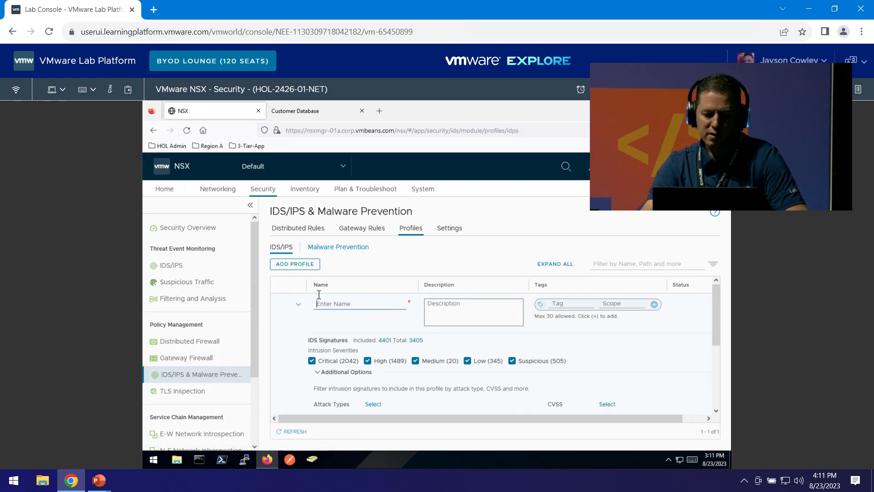
{"action": "left_click", "coordinate": [454, 228]}
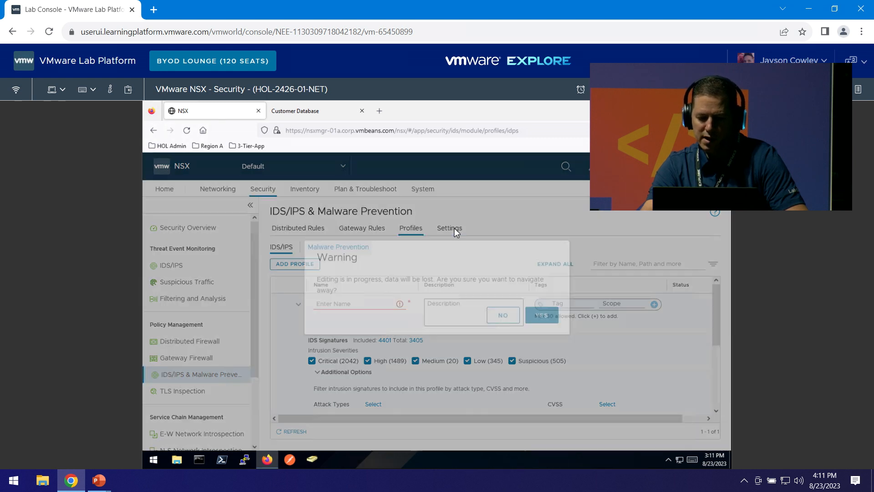
{"action": "left_click", "coordinate": [541, 330]}
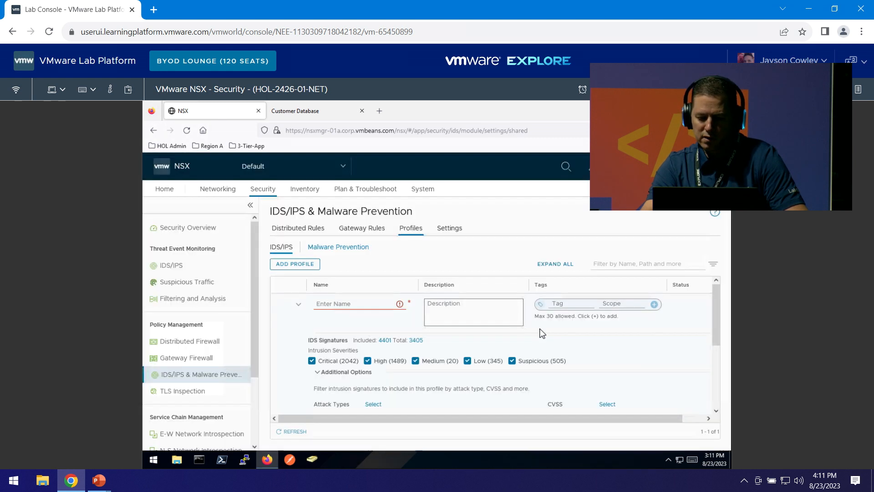
{"action": "left_click", "coordinate": [413, 228]}
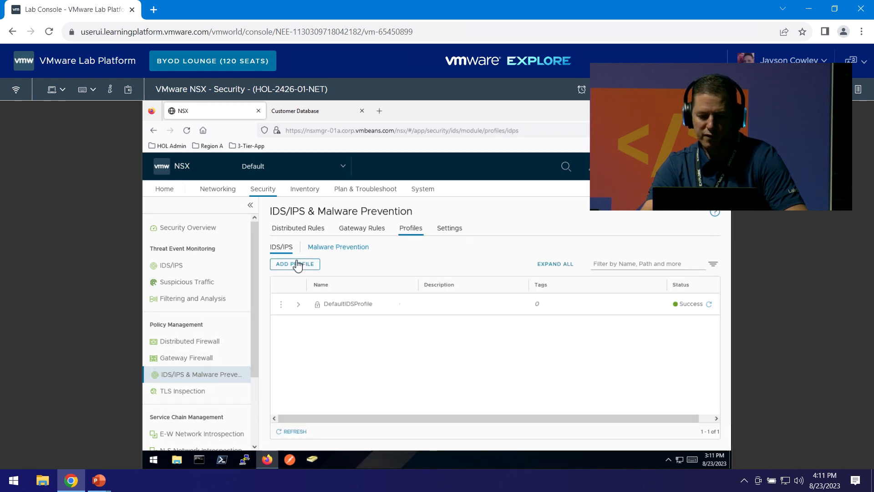
{"action": "left_click", "coordinate": [296, 265]}
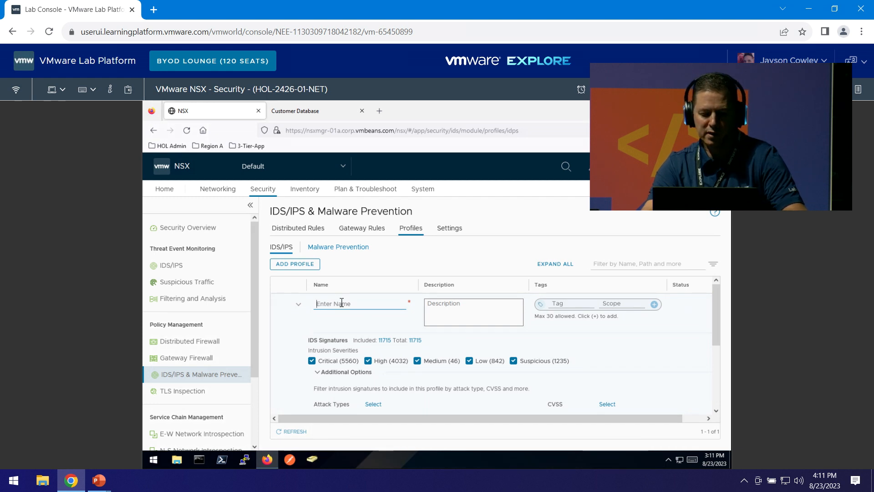
Name the new profile atp-profile, keeping all severities, and save it.
{"action": "type", "text": "atp"}
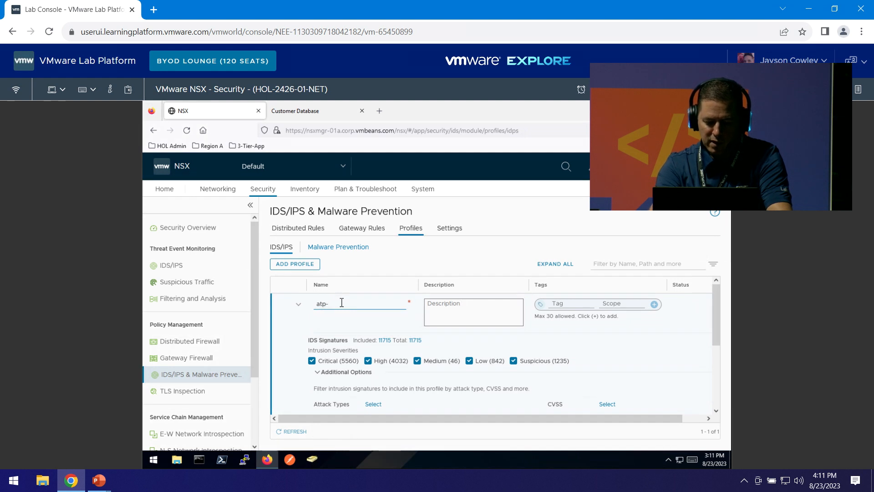
{"action": "type", "text": "-profile"}
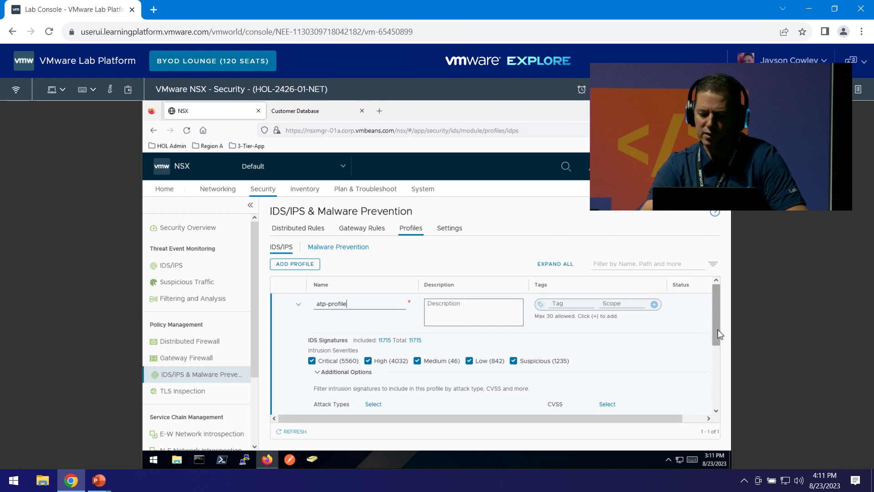
{"action": "left_click_drag", "start_coordinate": [716, 329], "coordinate": [714, 376]}
{"action": "left_click", "coordinate": [319, 405]}
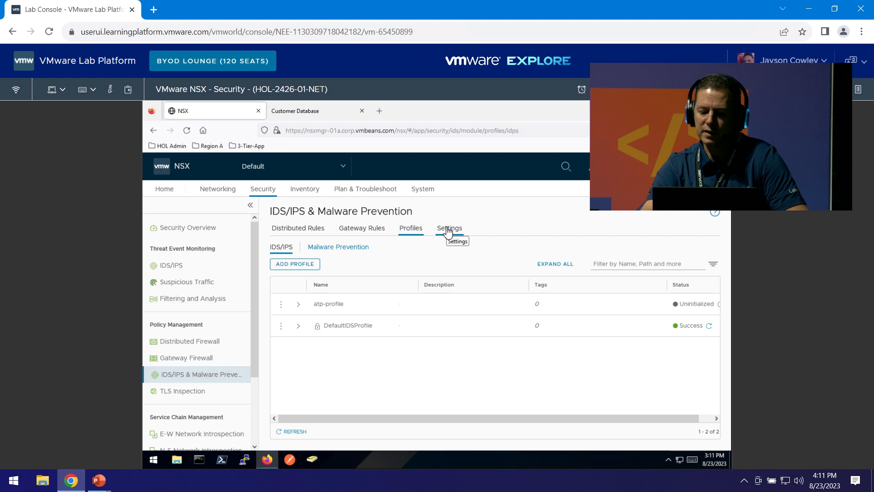
Open the Shared IDS/IPS settings and scroll to the Activate Hosts & Clusters for East-West Traffic table.
{"action": "left_click", "coordinate": [448, 232]}
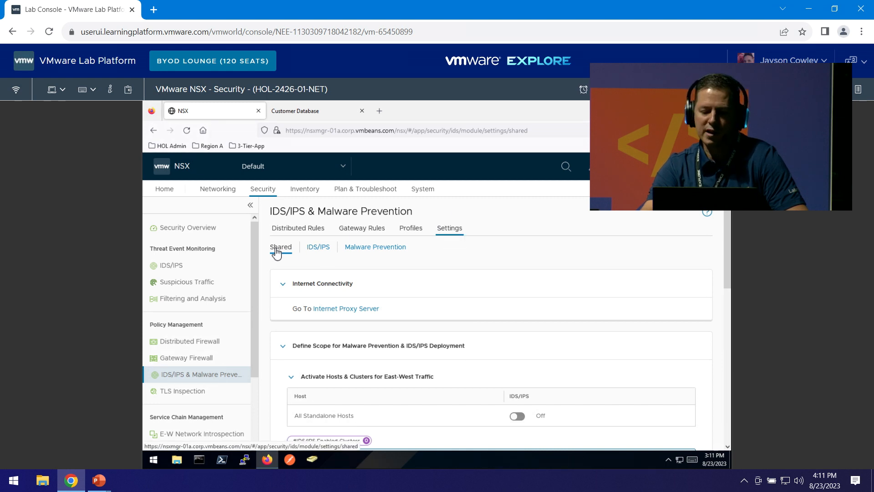
{"action": "left_click", "coordinate": [317, 249]}
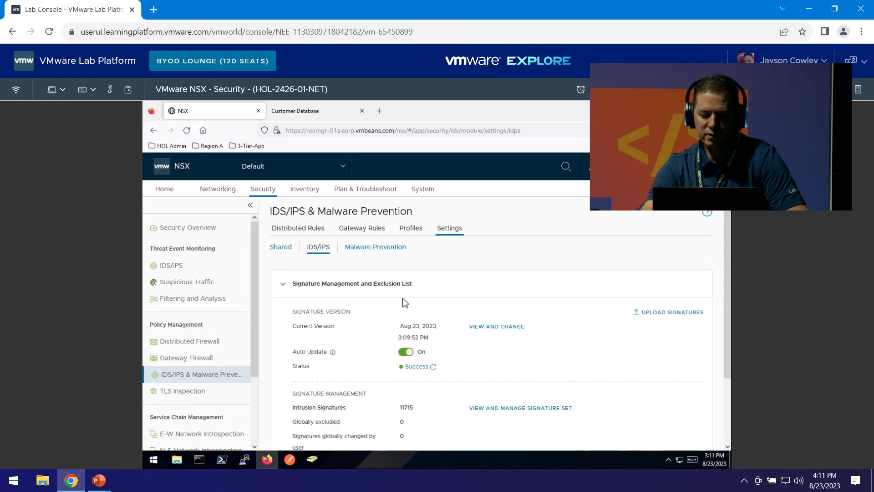
{"action": "scroll", "coordinate": [404, 301], "scroll_direction": "down", "scroll_amount": 2}
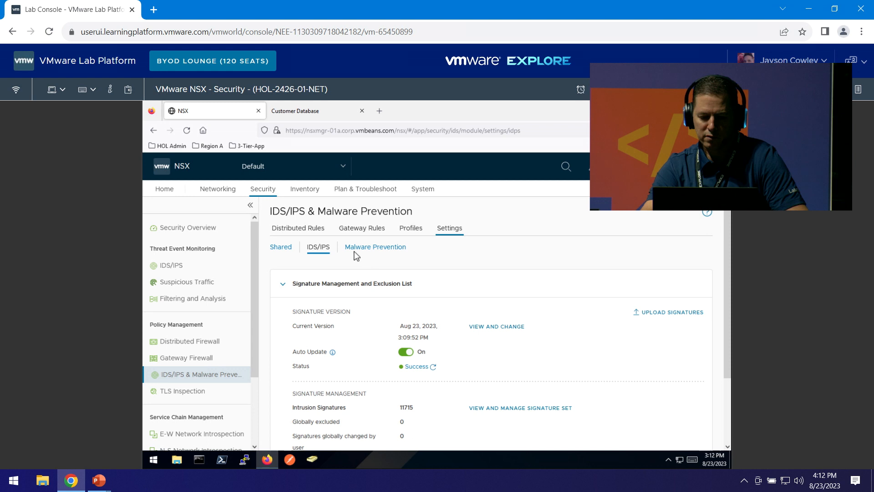
{"action": "left_click", "coordinate": [276, 247]}
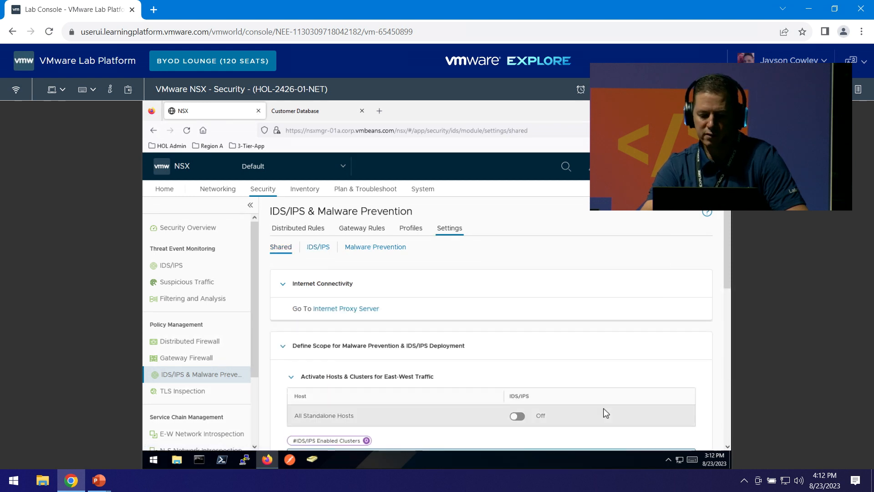
{"action": "scroll", "coordinate": [599, 389], "scroll_direction": "down", "scroll_amount": 2}
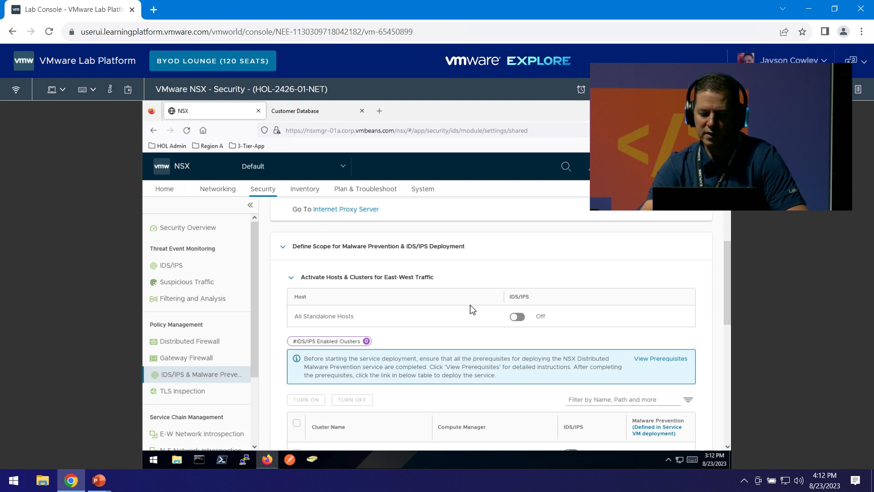
{"action": "scroll", "coordinate": [472, 310], "scroll_direction": "down", "scroll_amount": 5}
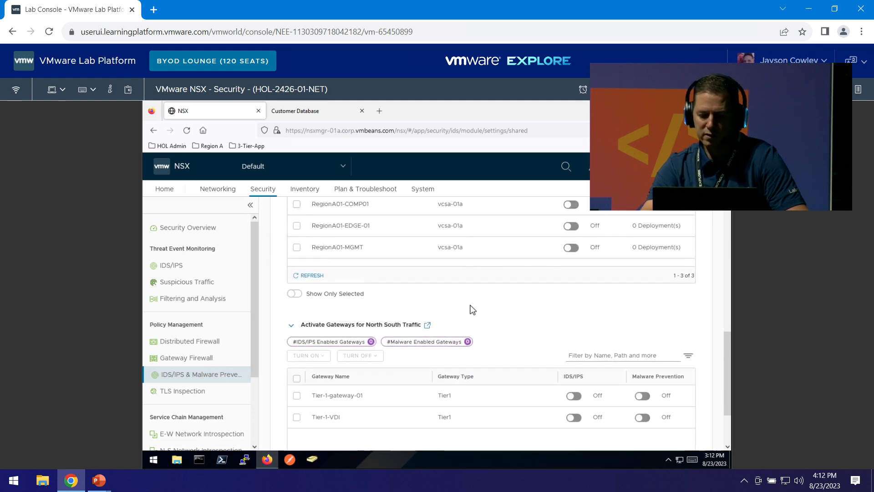
{"action": "scroll", "coordinate": [469, 308], "scroll_direction": "up", "scroll_amount": 3}
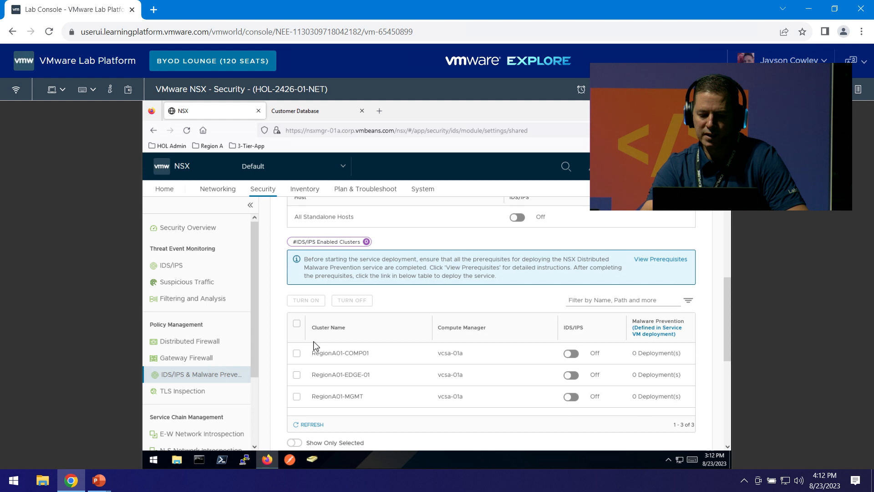
Enable IDS/IPS on the RegionA01-COMP01 cluster and clear all notifications.
{"action": "left_click", "coordinate": [297, 355]}
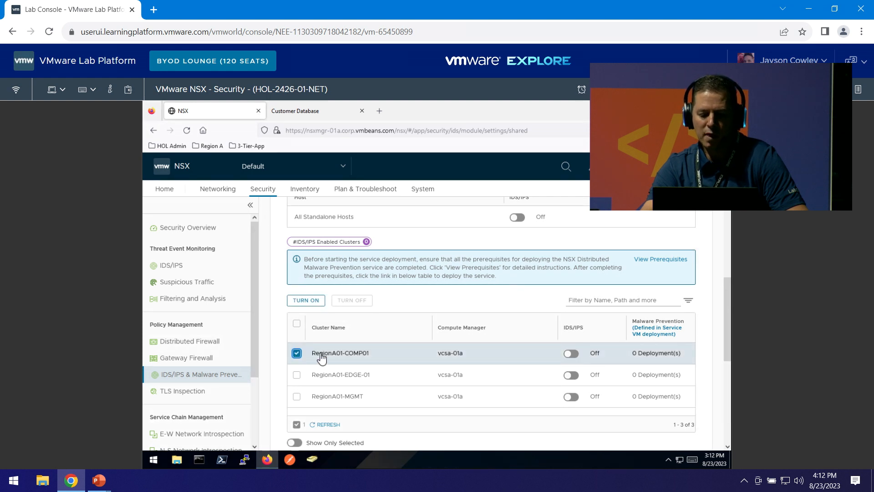
{"action": "left_click", "coordinate": [571, 354]}
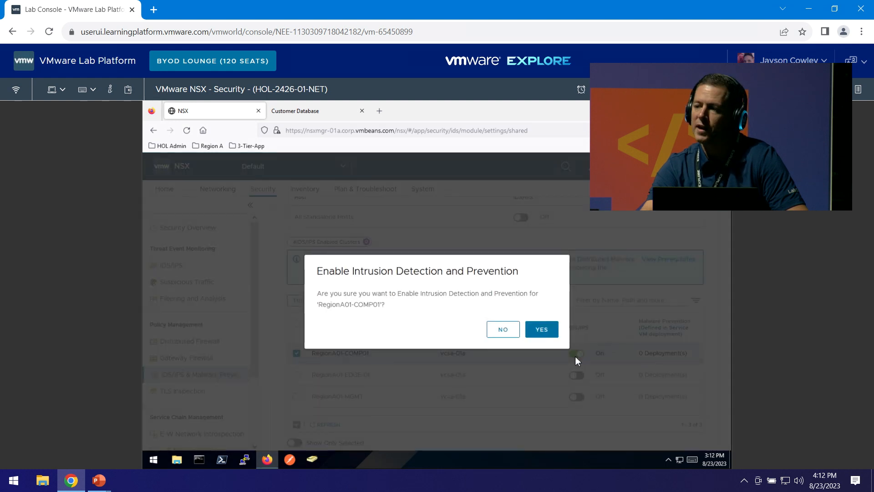
{"action": "left_click", "coordinate": [537, 329]}
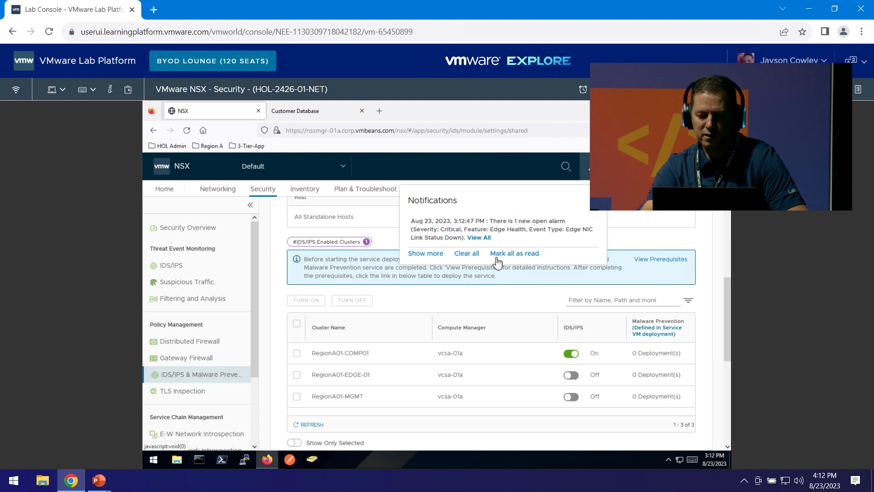
{"action": "left_click", "coordinate": [468, 254]}
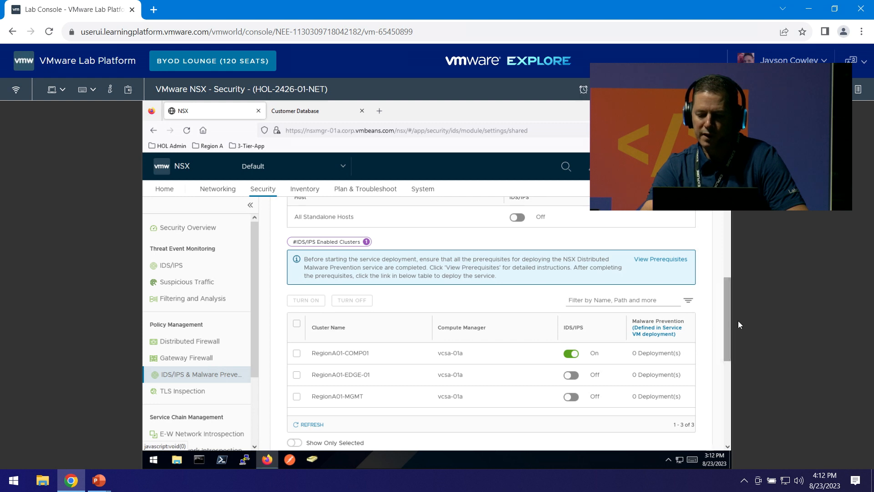
{"action": "left_click_drag", "start_coordinate": [725, 329], "coordinate": [725, 401]}
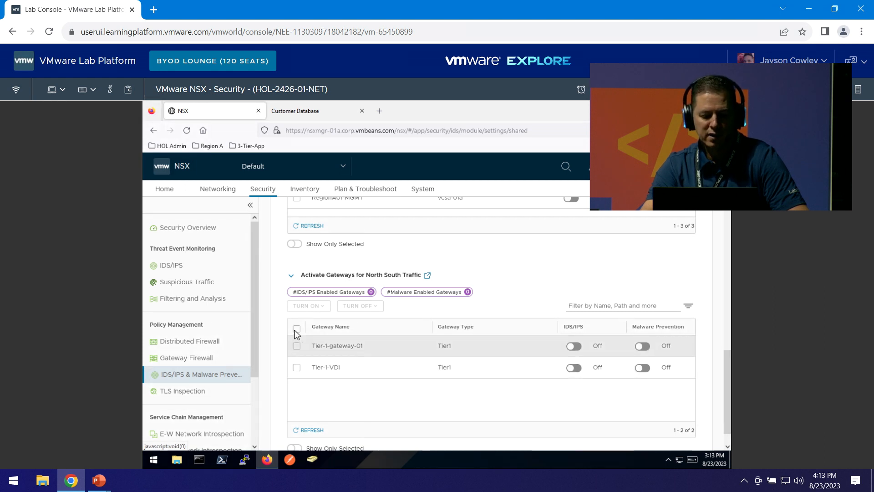
Turn on IDS/IPS for Tier-1-gateway-01 and Tier-1-VDI, confirming each with YES.
{"action": "left_click", "coordinate": [296, 328]}
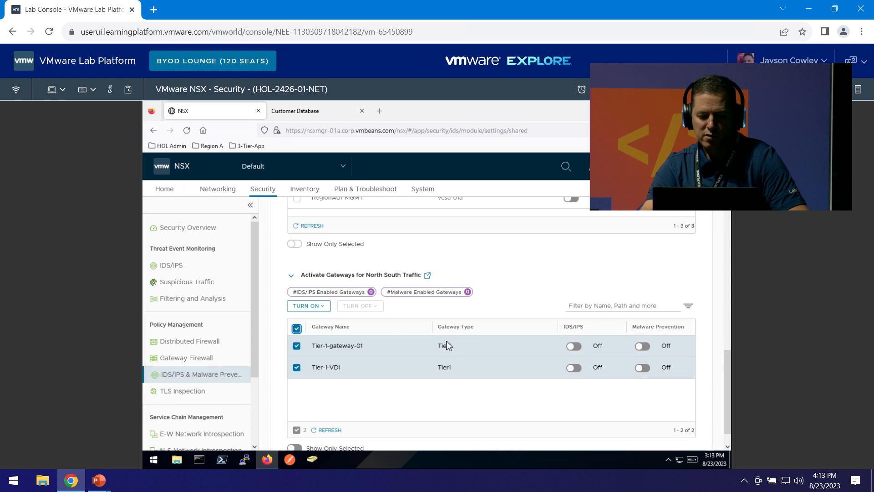
{"action": "left_click", "coordinate": [573, 346]}
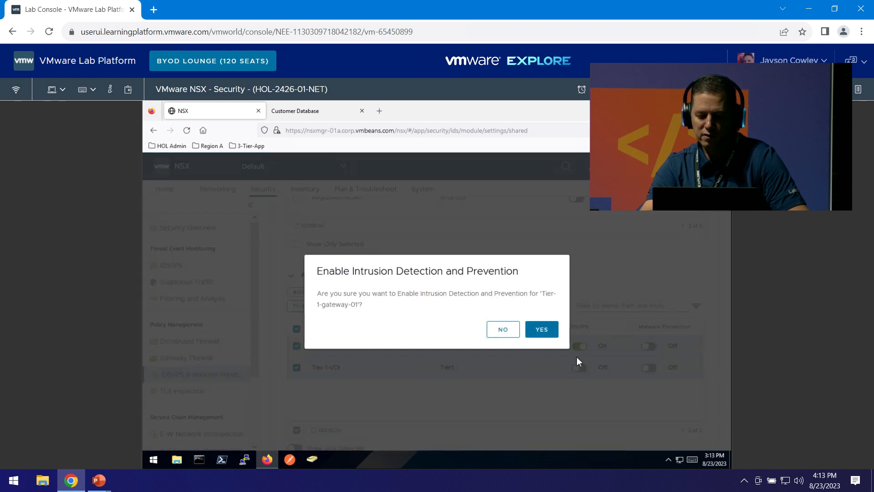
{"action": "left_click", "coordinate": [542, 331]}
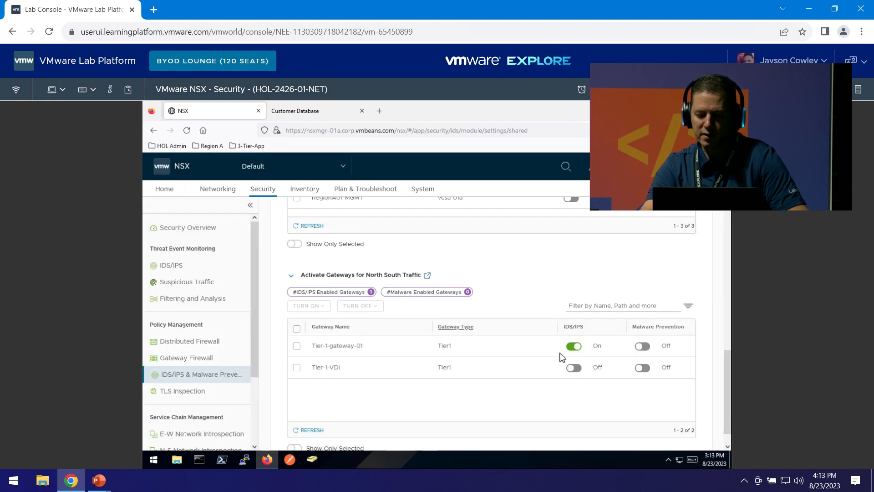
{"action": "left_click", "coordinate": [575, 369]}
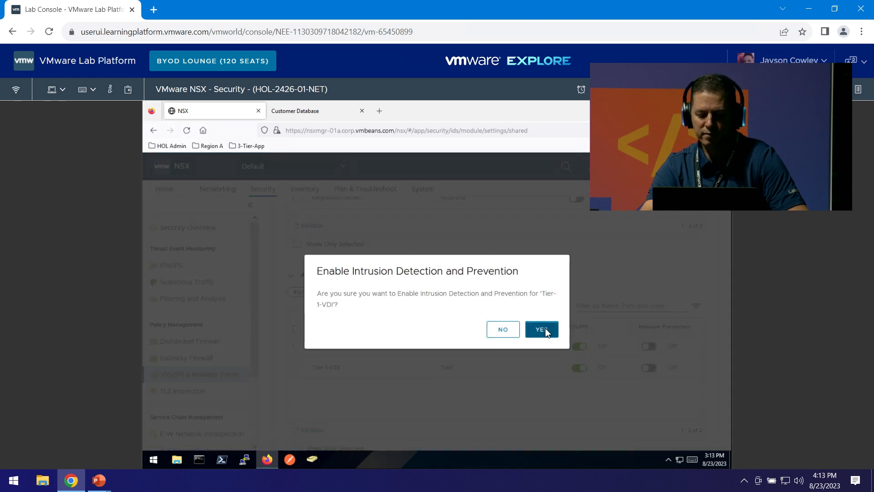
{"action": "left_click", "coordinate": [544, 330]}
Turn on Malware Prevention for both Tier-1 gateways, confirming each with YES.
{"action": "left_click", "coordinate": [643, 346]}
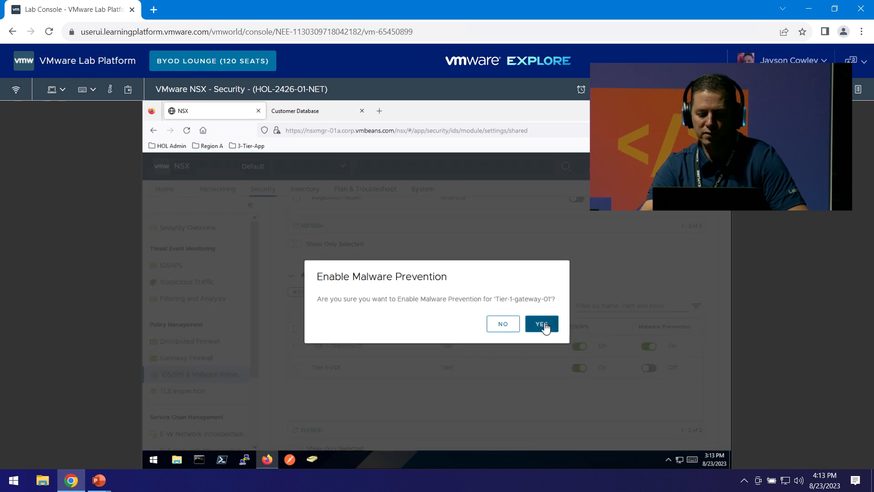
{"action": "left_click", "coordinate": [544, 326]}
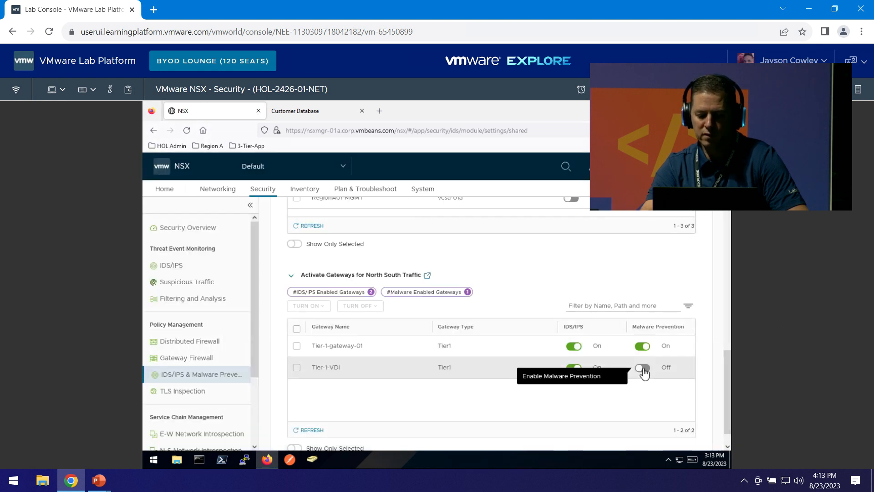
{"action": "left_click", "coordinate": [642, 368]}
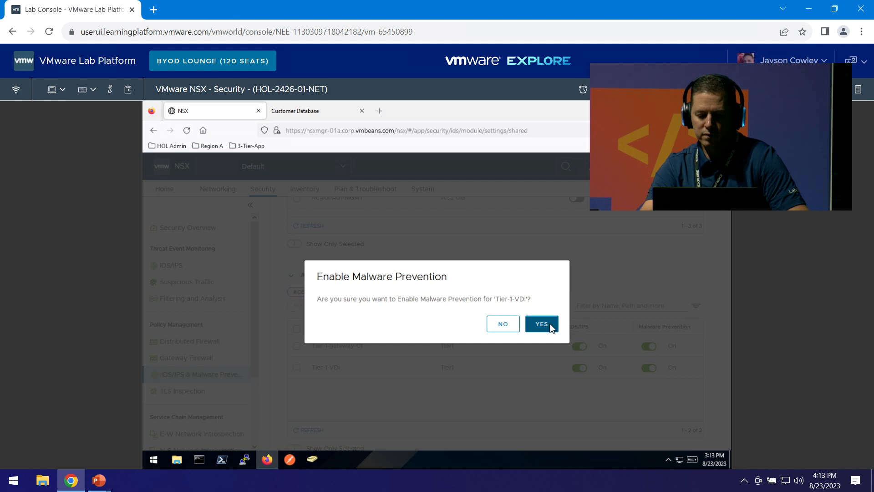
{"action": "left_click", "coordinate": [544, 324]}
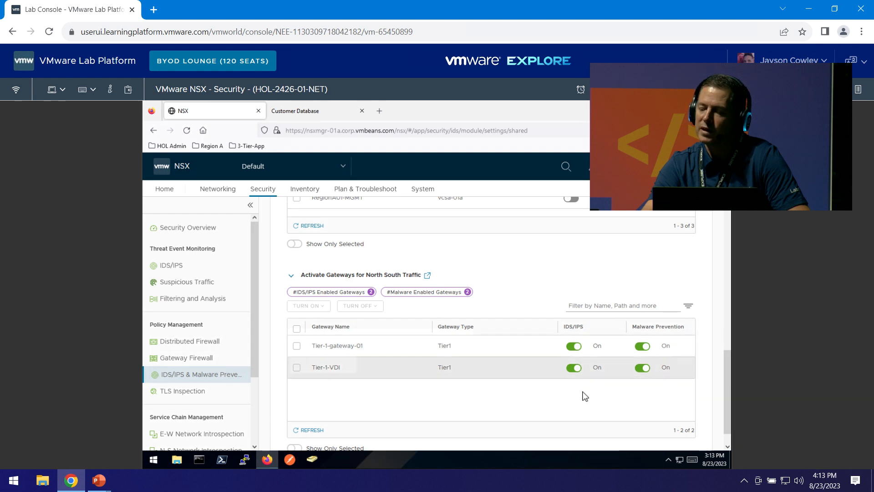
{"action": "scroll", "coordinate": [495, 301], "scroll_direction": "up", "scroll_amount": 10}
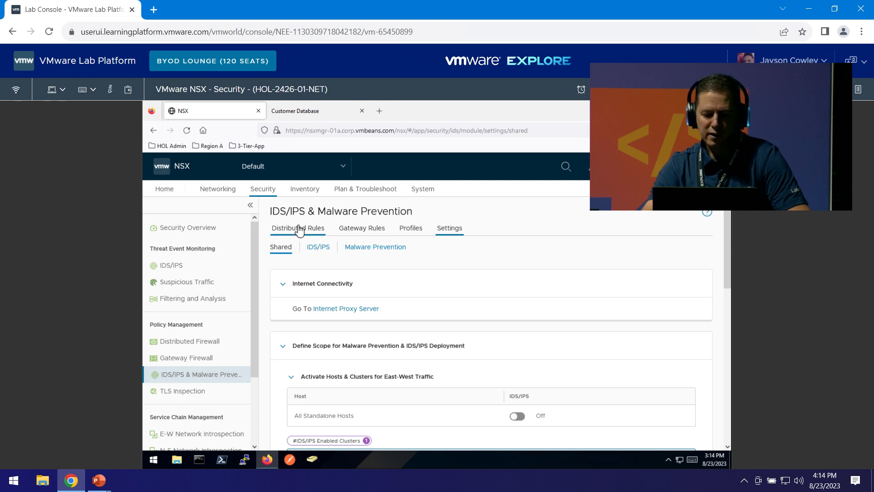
Add a new distributed threat rule policy named idps.
{"action": "left_click", "coordinate": [299, 229]}
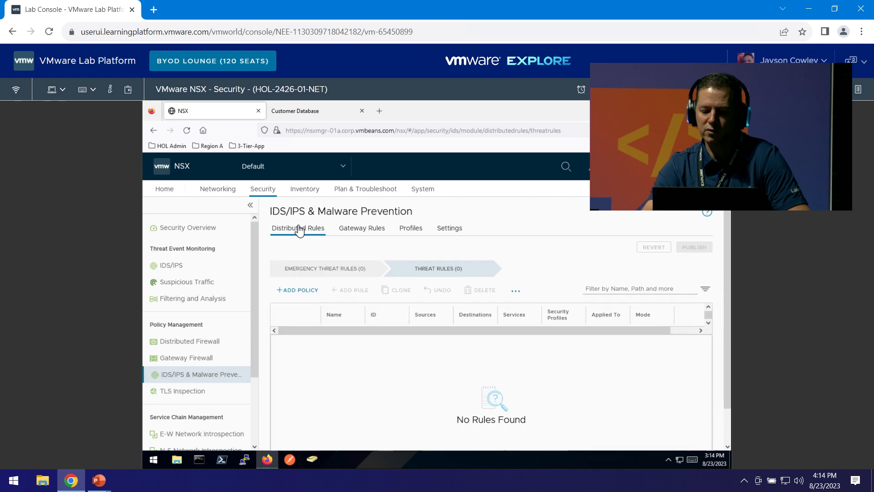
{"action": "left_click", "coordinate": [301, 292]}
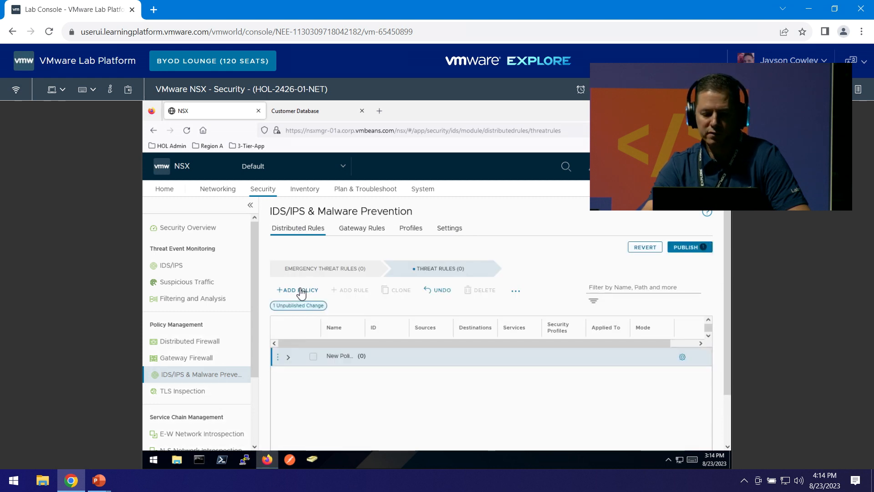
{"action": "left_click", "coordinate": [331, 359]}
{"action": "type", "text": "idps"}
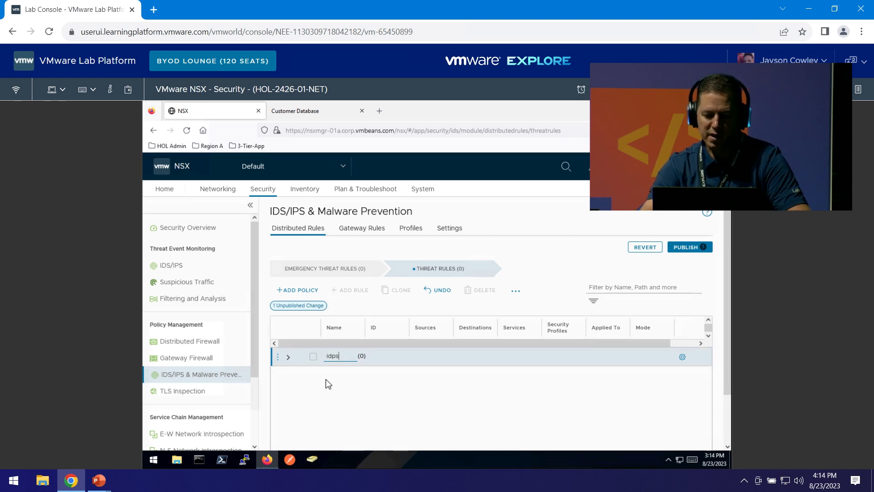
{"action": "left_click", "coordinate": [278, 358]}
Add a New Rule with Any sources, destinations and services to the idps policy.
{"action": "left_click", "coordinate": [277, 357]}
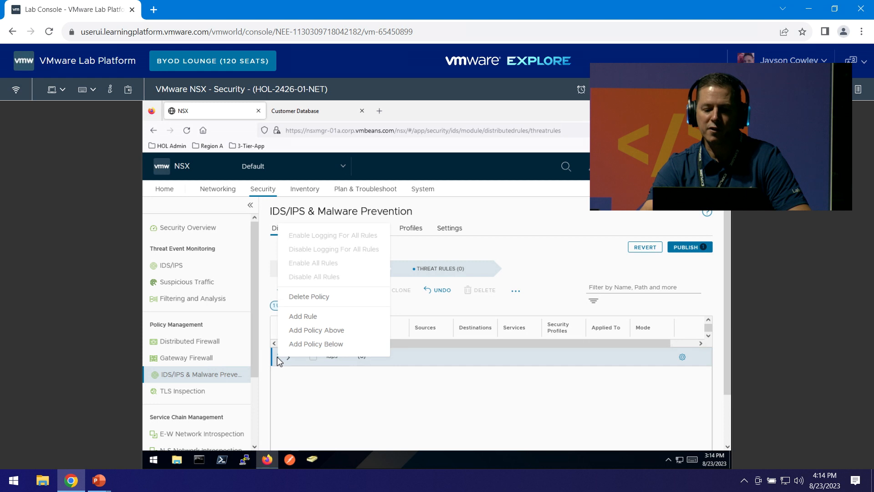
{"action": "left_click", "coordinate": [303, 316]}
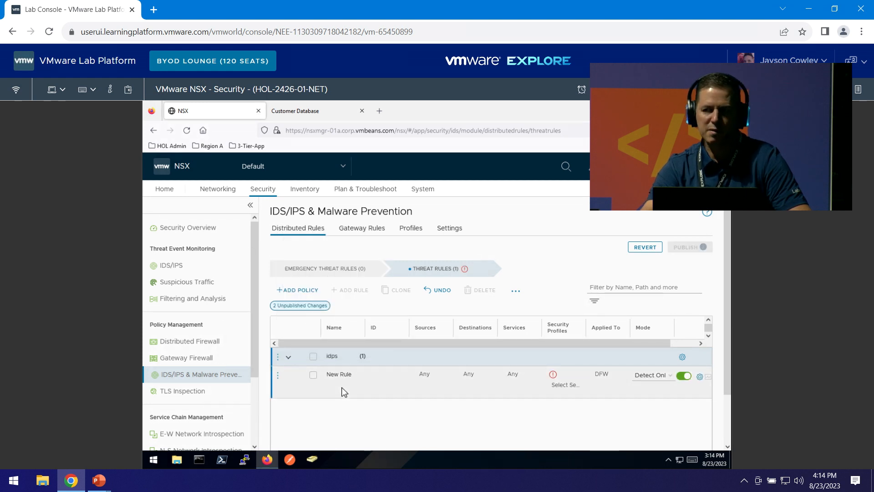
{"action": "mouse_move", "coordinate": [491, 385]}
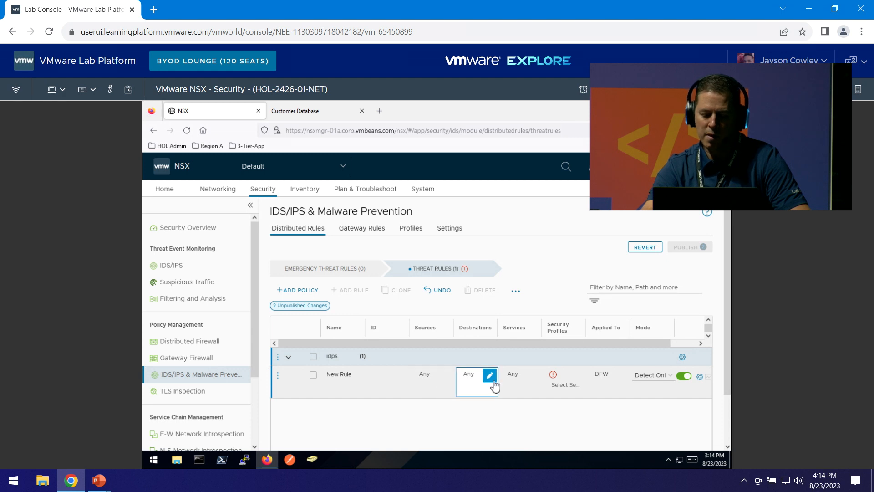
{"action": "mouse_move", "coordinate": [562, 383]}
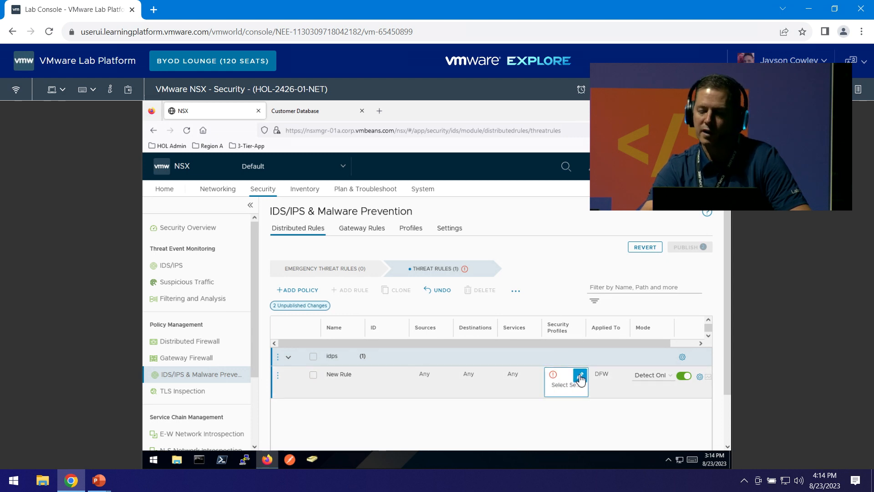
Assign atp-profile as the New Rule's security profile after reviewing its signature severities.
{"action": "left_click", "coordinate": [580, 378]}
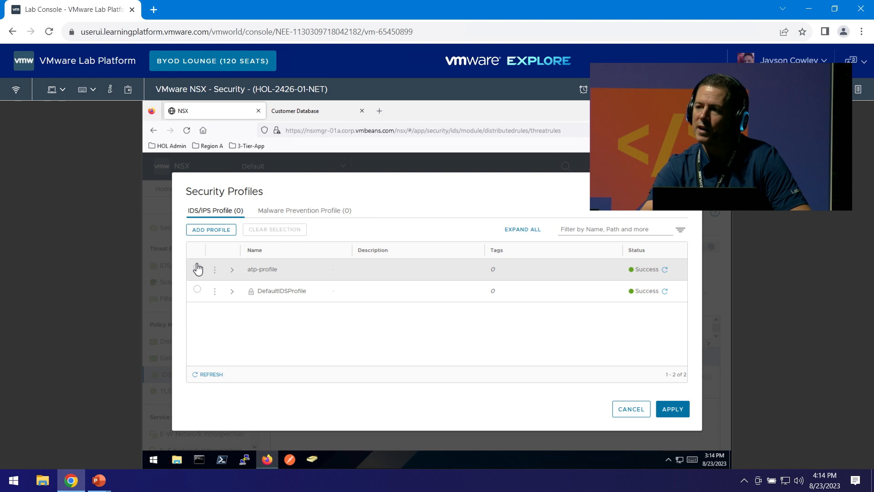
{"action": "left_click", "coordinate": [197, 268]}
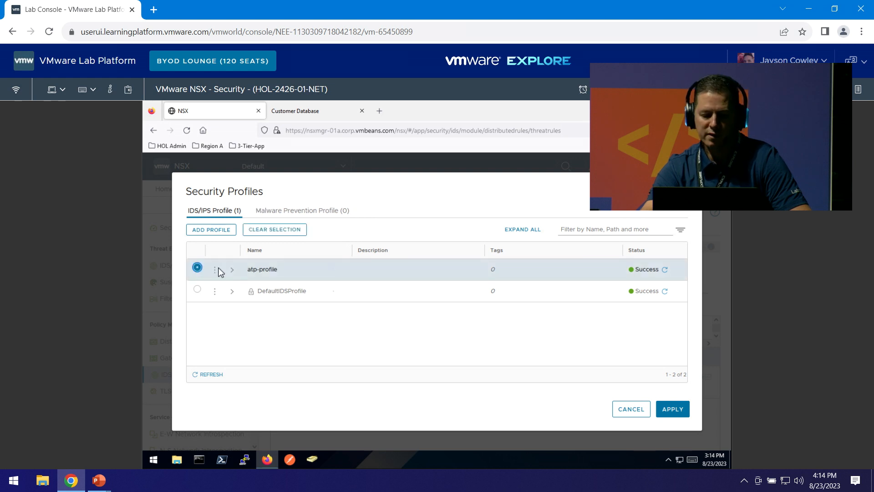
{"action": "left_click", "coordinate": [233, 272]}
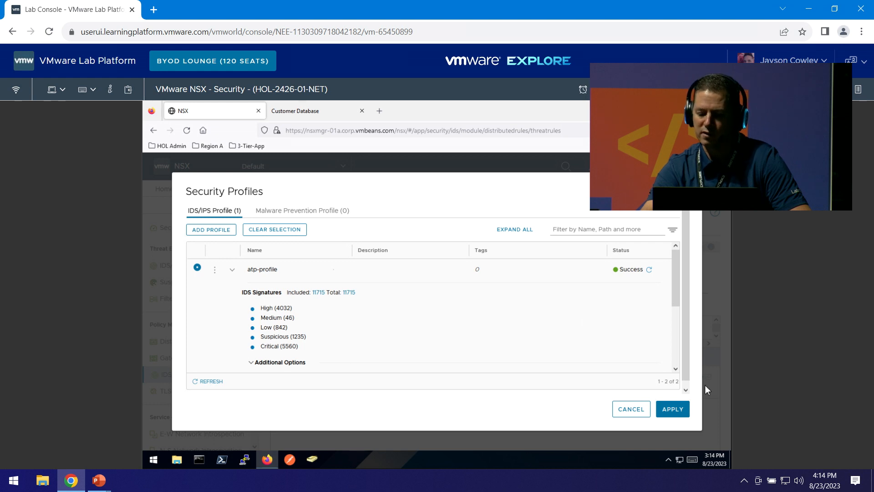
{"action": "left_click", "coordinate": [675, 409]}
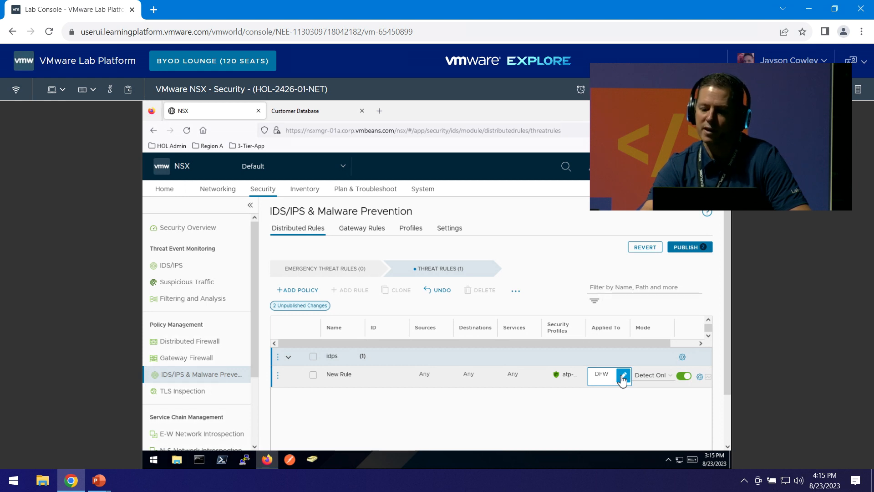
Scope New Rule to the atp-demo group and publish the distributed IDS/IPS rules.
{"action": "left_click", "coordinate": [623, 376]}
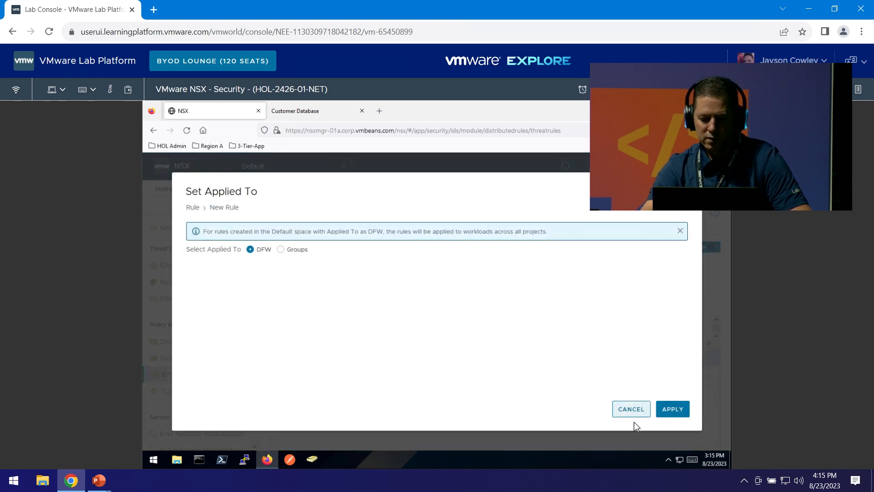
{"action": "left_click", "coordinate": [279, 249]}
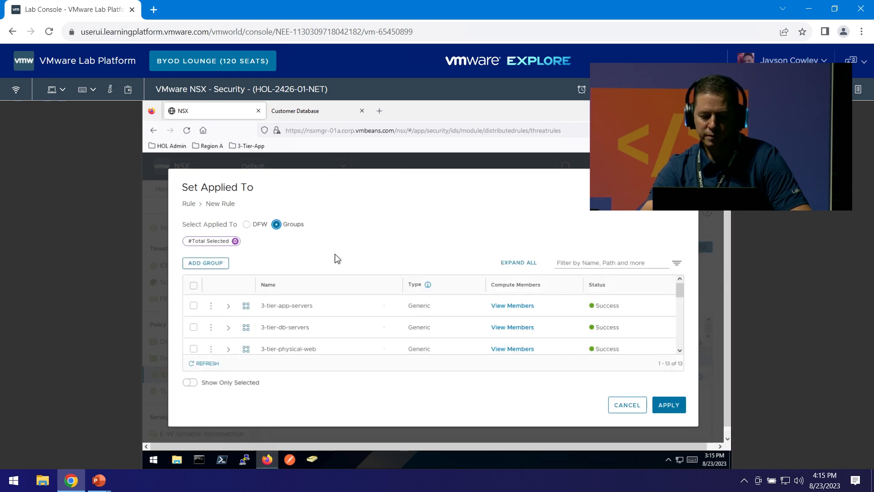
{"action": "scroll", "coordinate": [354, 342], "scroll_direction": "down", "scroll_amount": 5}
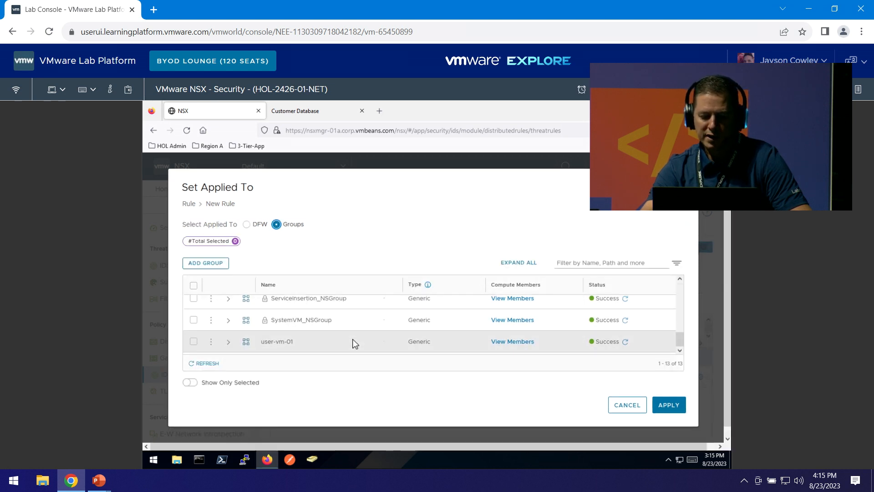
{"action": "scroll", "coordinate": [355, 343], "scroll_direction": "down", "scroll_amount": 1}
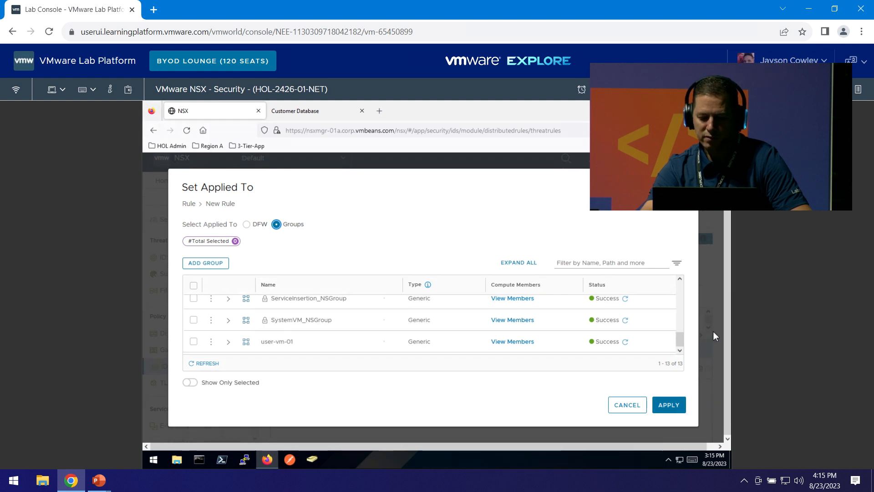
{"action": "left_click_drag", "start_coordinate": [678, 339], "coordinate": [678, 310]}
{"action": "scroll", "coordinate": [680, 321], "scroll_direction": "down", "scroll_amount": 1}
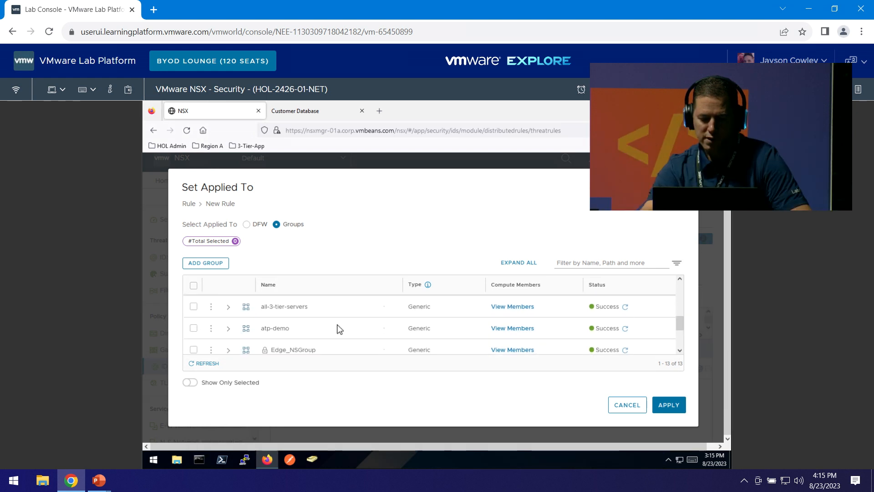
{"action": "left_click", "coordinate": [193, 327]}
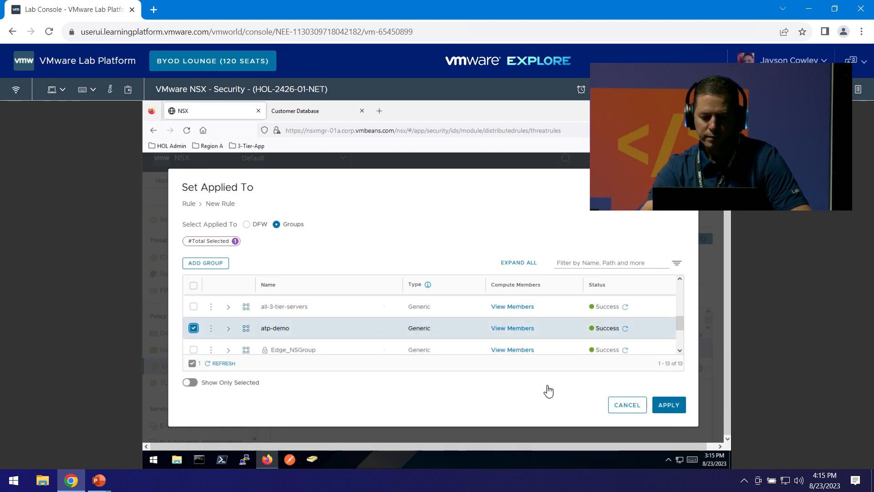
{"action": "left_click", "coordinate": [669, 407]}
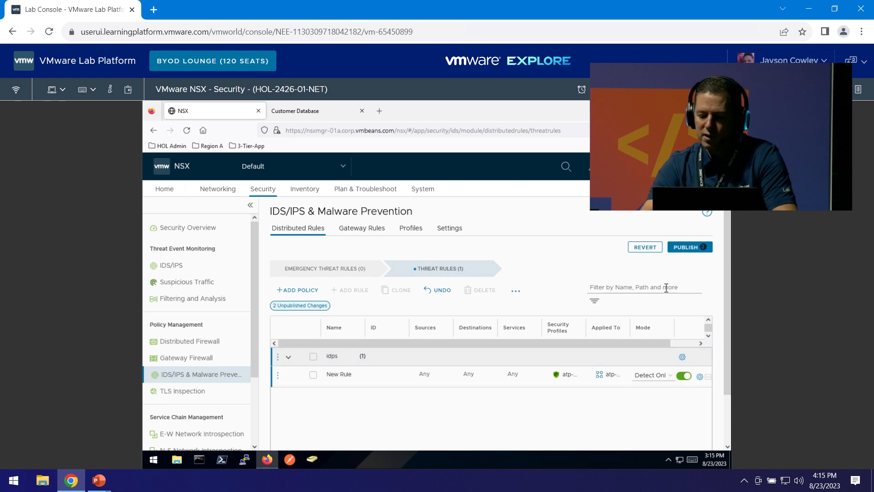
{"action": "left_click", "coordinate": [678, 246]}
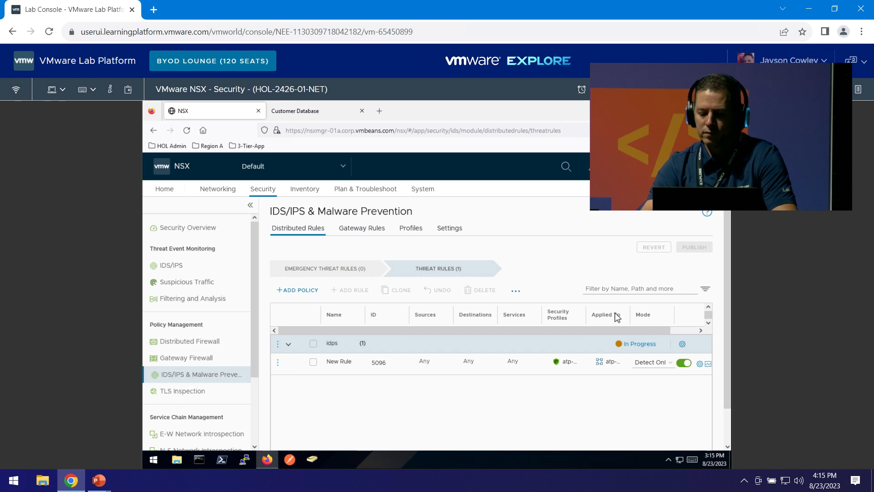
{"action": "left_click_drag", "start_coordinate": [629, 317], "coordinate": [639, 317]}
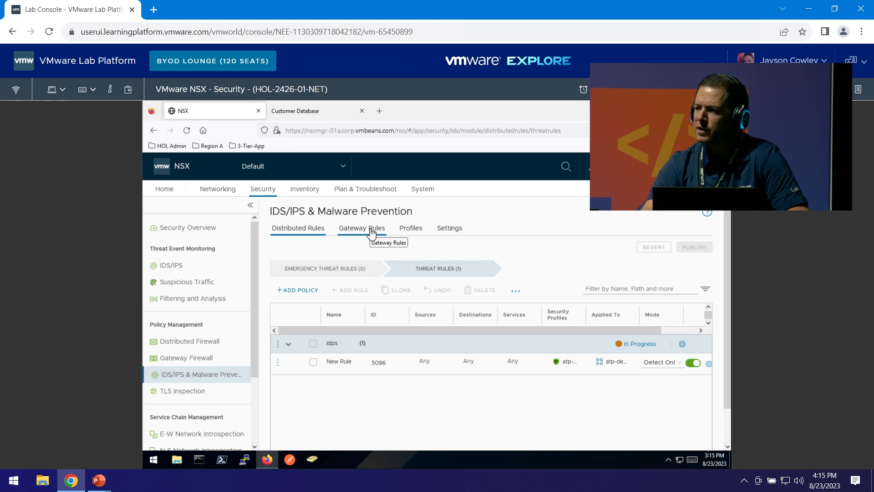
In All Shared gateway rules, create a New Policy holding two New Rule entries.
{"action": "left_click", "coordinate": [371, 233]}
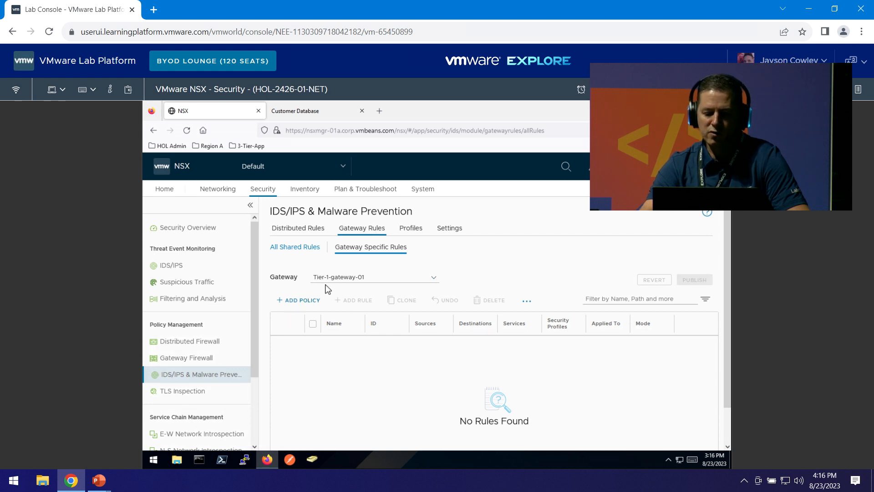
{"action": "left_click", "coordinate": [306, 248]}
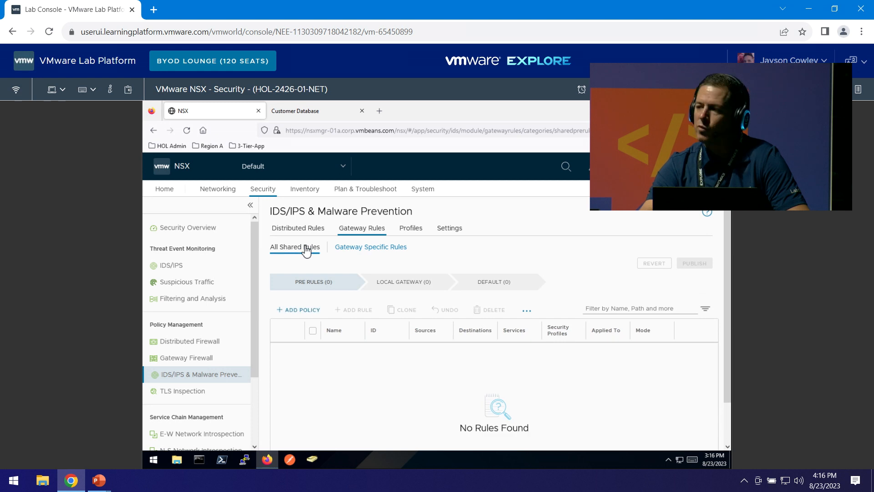
{"action": "left_click", "coordinate": [301, 313]}
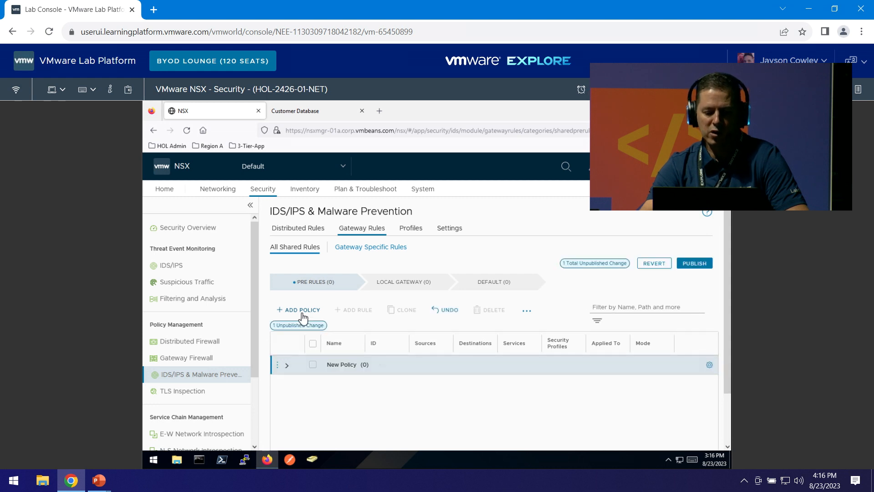
{"action": "left_click", "coordinate": [278, 364]}
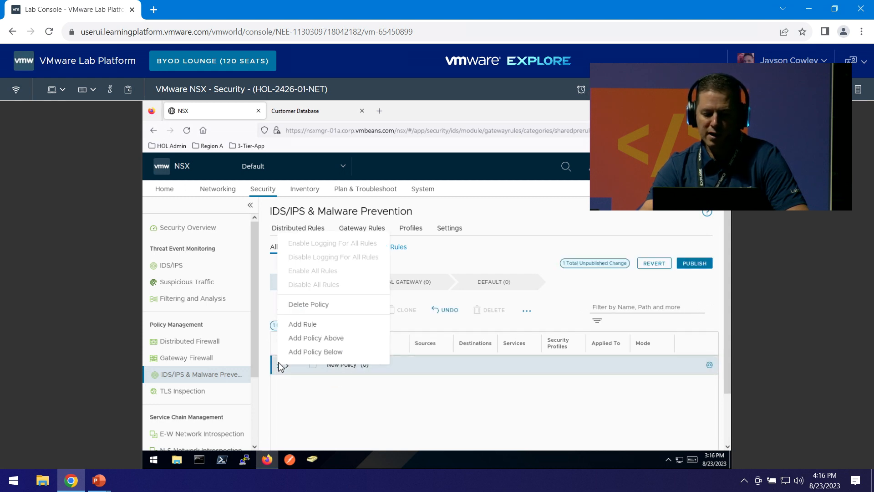
{"action": "left_click", "coordinate": [300, 324]}
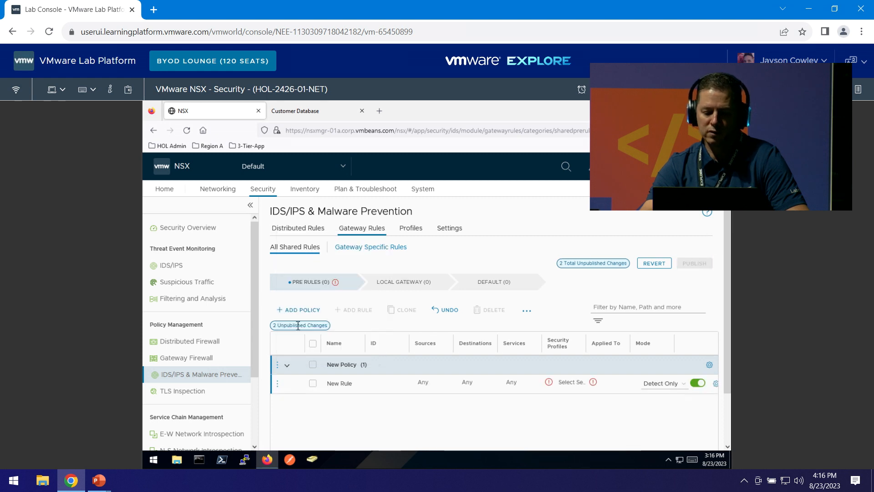
{"action": "left_click", "coordinate": [279, 367]}
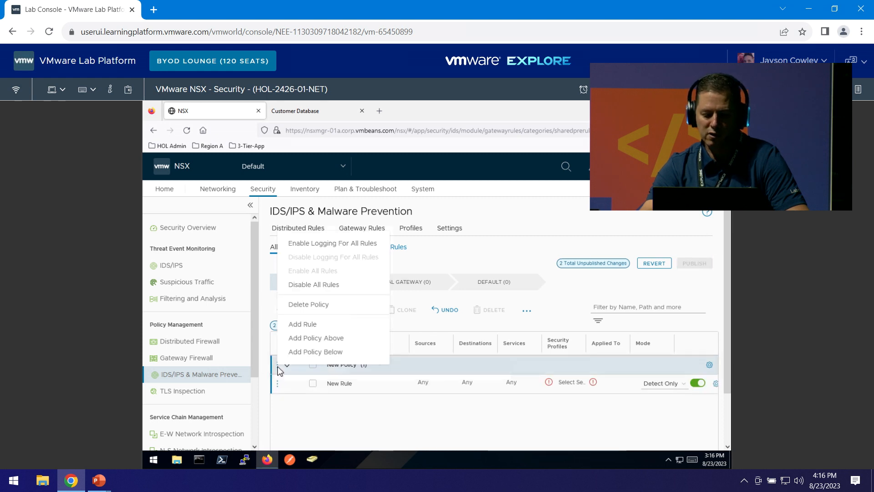
{"action": "left_click", "coordinate": [296, 324]}
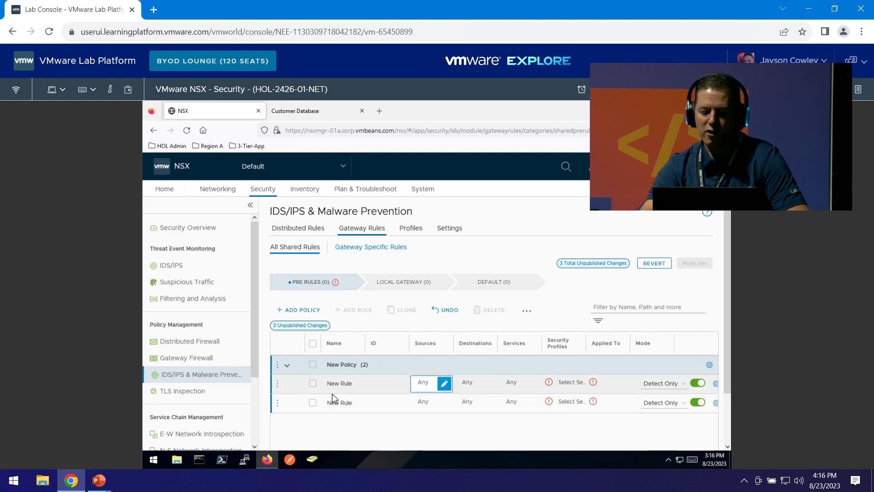
Give the first gateway rule DefaultMalwarePreventionProfile and apply it to both Tier-1 gateways.
{"action": "left_click", "coordinate": [578, 385]}
{"action": "left_click", "coordinate": [579, 385]}
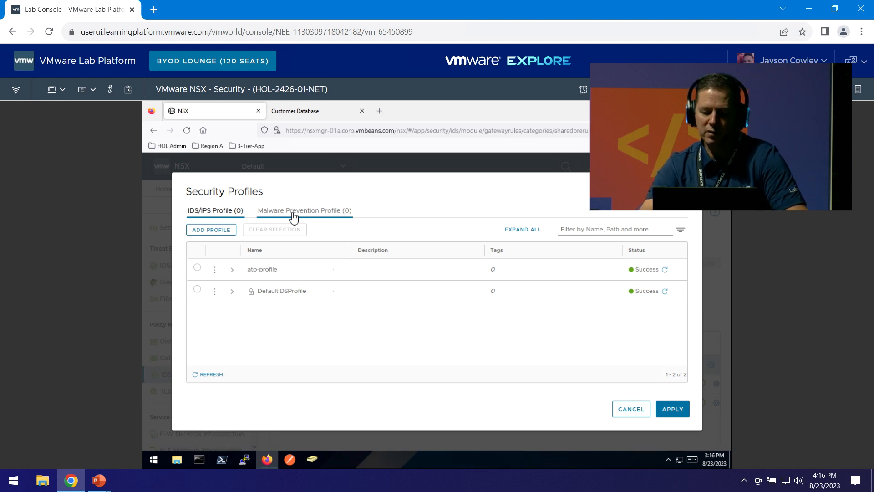
{"action": "left_click", "coordinate": [292, 214]}
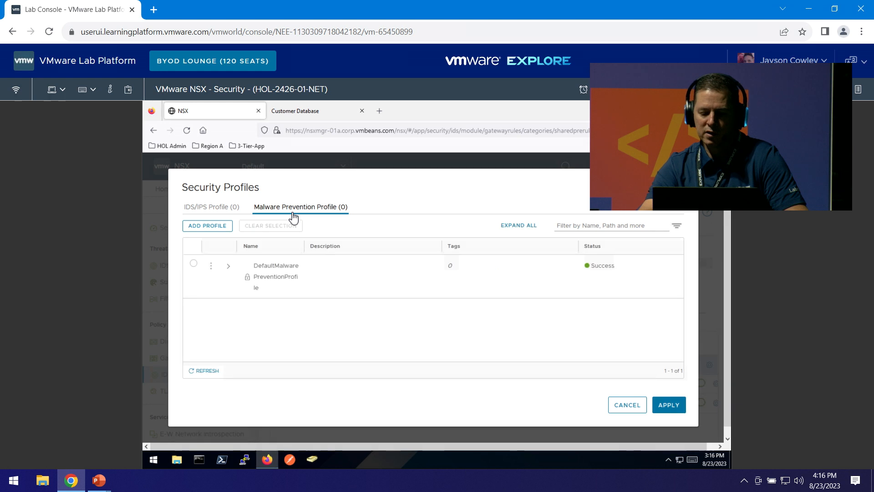
{"action": "left_click", "coordinate": [193, 264]}
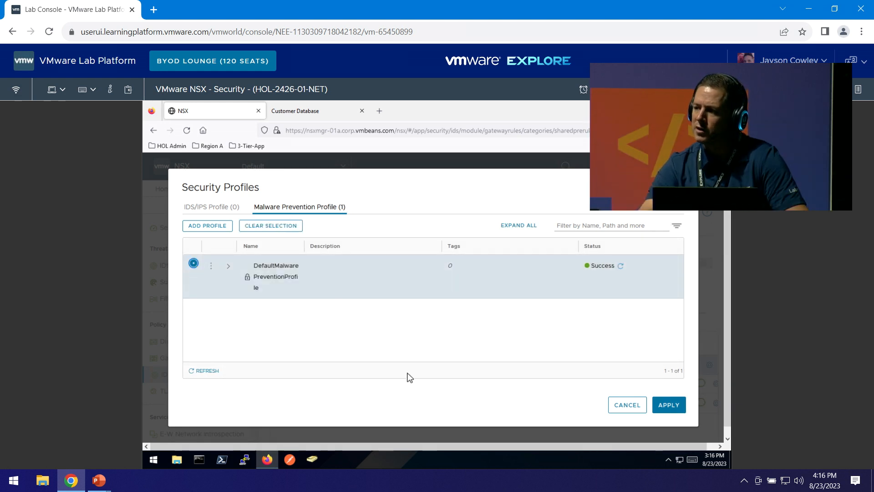
{"action": "left_click", "coordinate": [682, 412]}
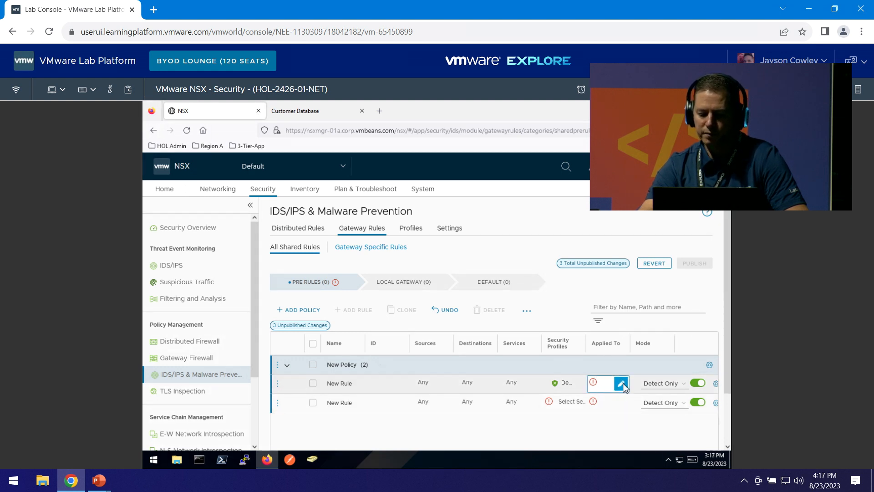
{"action": "left_click", "coordinate": [621, 384]}
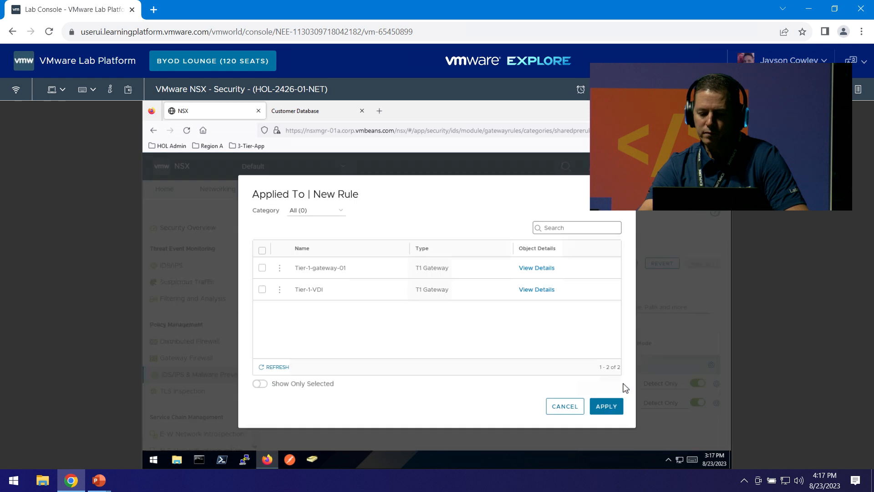
{"action": "left_click", "coordinate": [262, 251]}
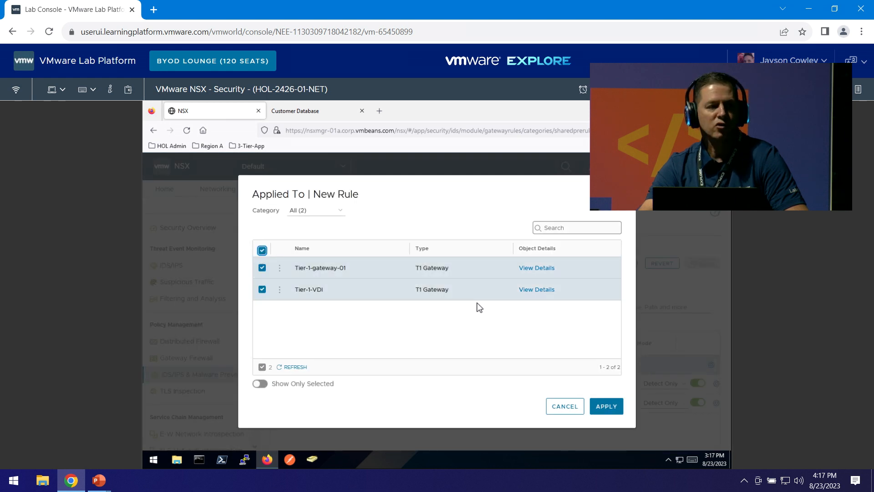
{"action": "left_click", "coordinate": [603, 408]}
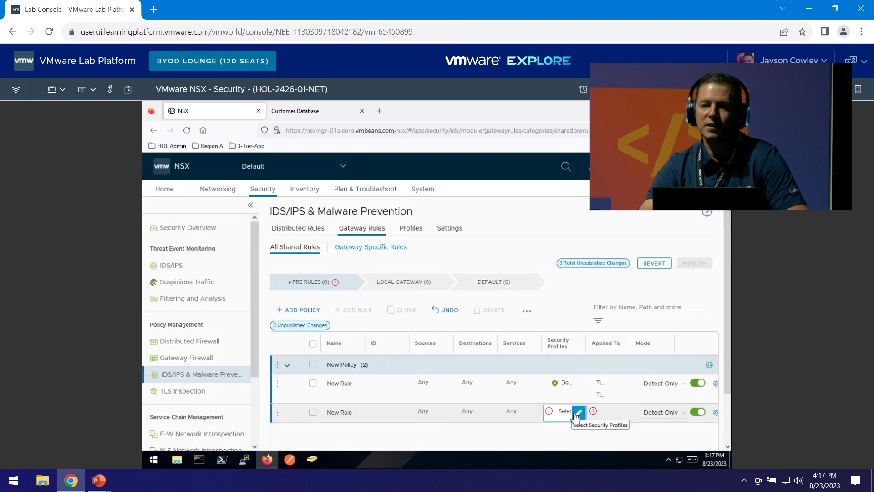
Give the second gateway rule atp-profile and apply it to Tier-1-gateway-01 and Tier-1-VDI.
{"action": "left_click", "coordinate": [578, 412]}
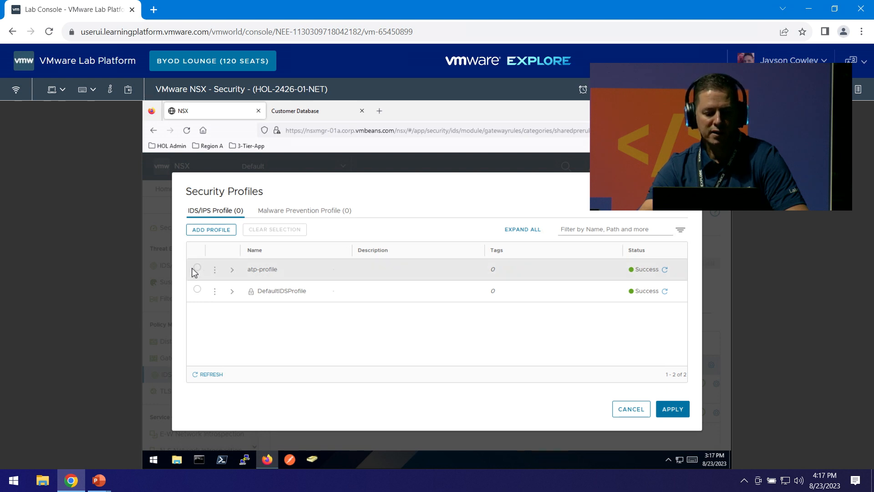
{"action": "left_click", "coordinate": [198, 269]}
{"action": "left_click", "coordinate": [674, 410]}
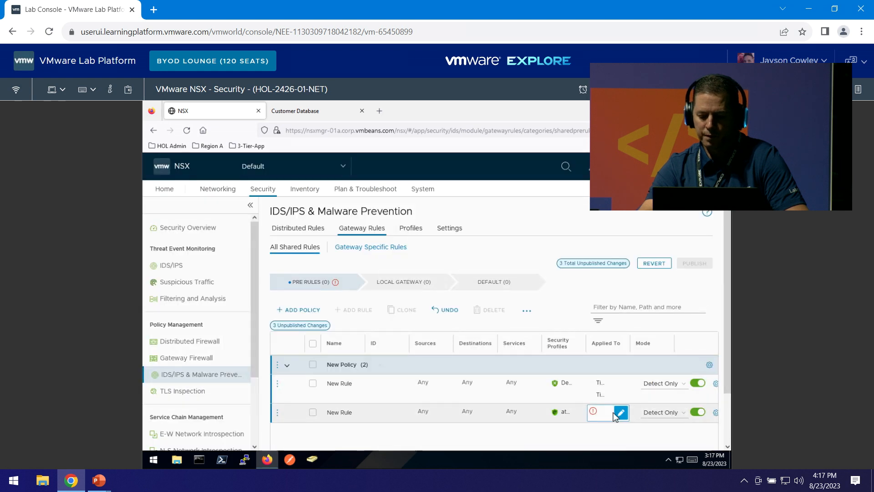
{"action": "left_click", "coordinate": [620, 412]}
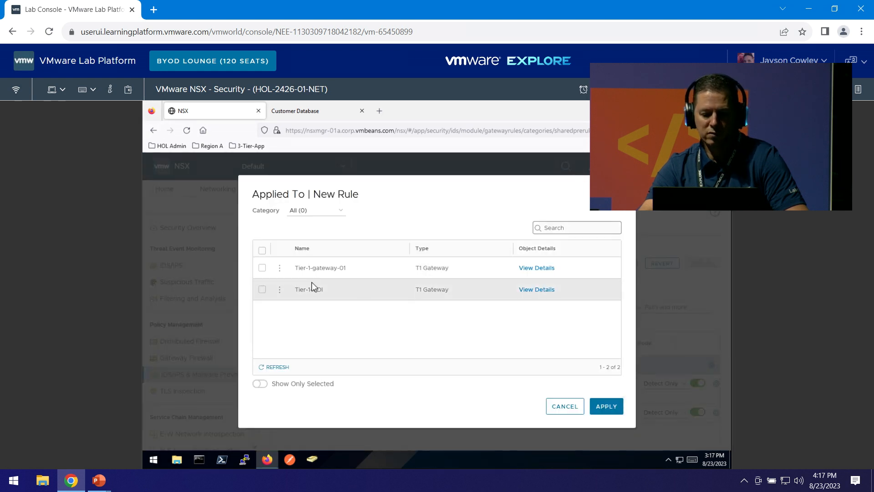
{"action": "left_click", "coordinate": [261, 250]}
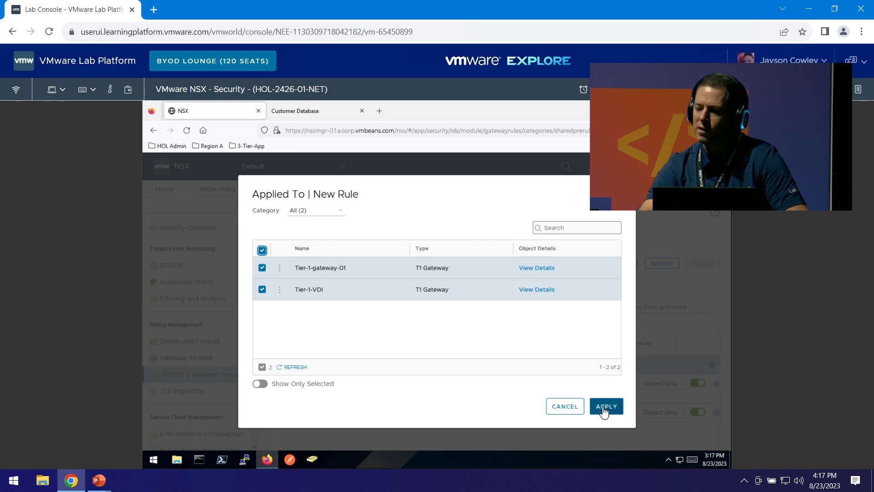
{"action": "left_click", "coordinate": [604, 412]}
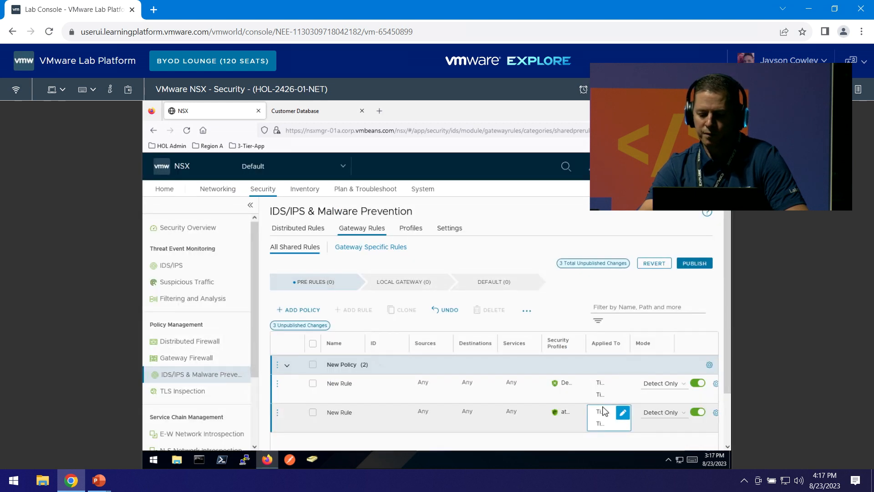
Publish the gateway IDS/IPS policy and go to the Security Overview dashboard.
{"action": "left_click", "coordinate": [694, 265]}
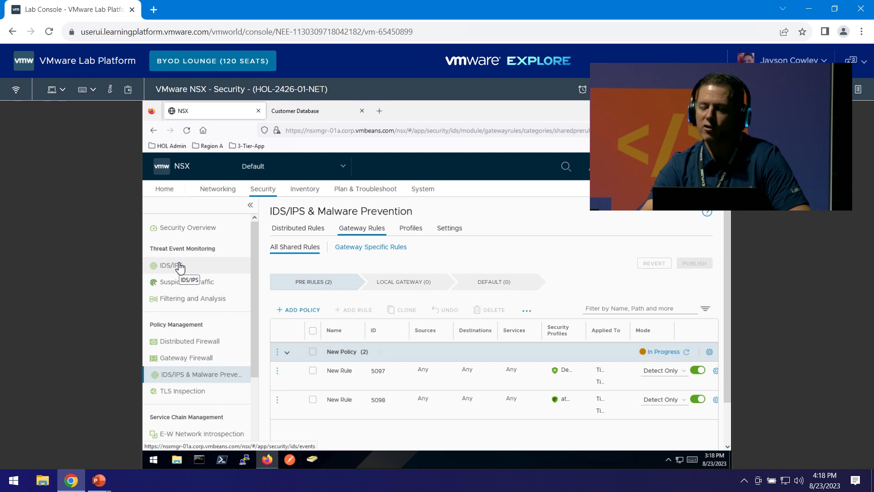
{"action": "left_click", "coordinate": [182, 231]}
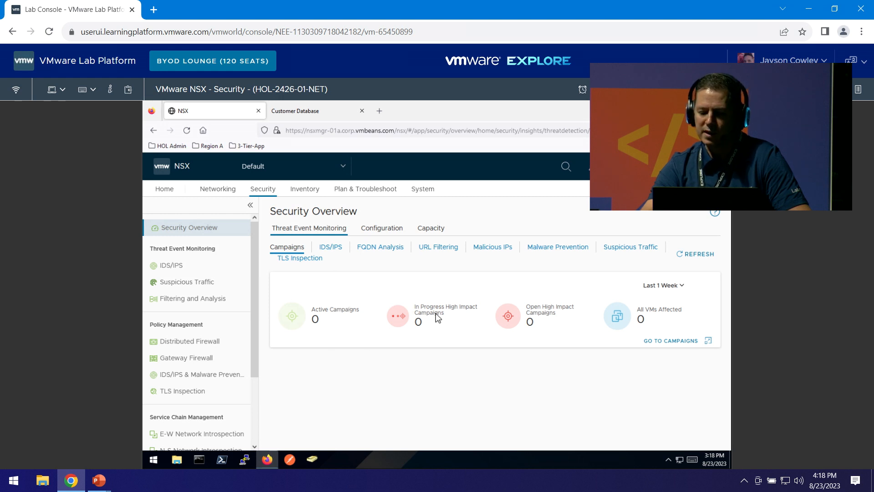
View the IDS/IPS summary showing 0 intrusion events, then launch PuTTY.
{"action": "left_click", "coordinate": [330, 244]}
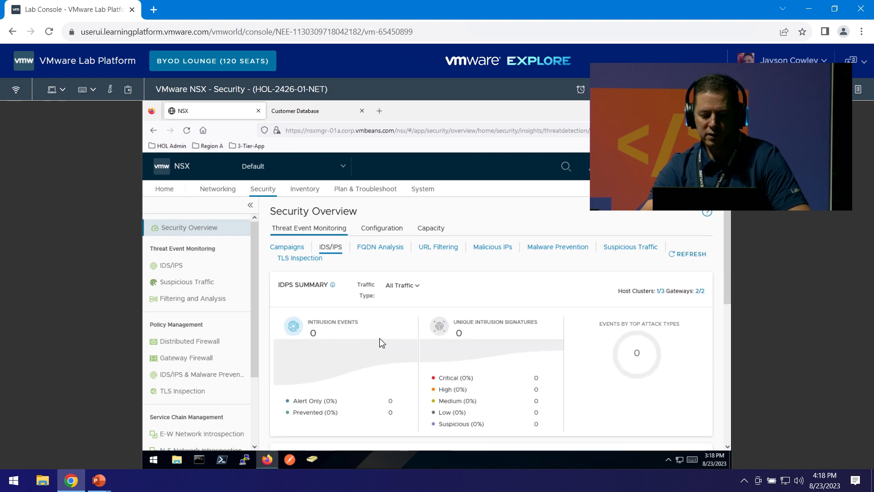
{"action": "left_click", "coordinate": [243, 459]}
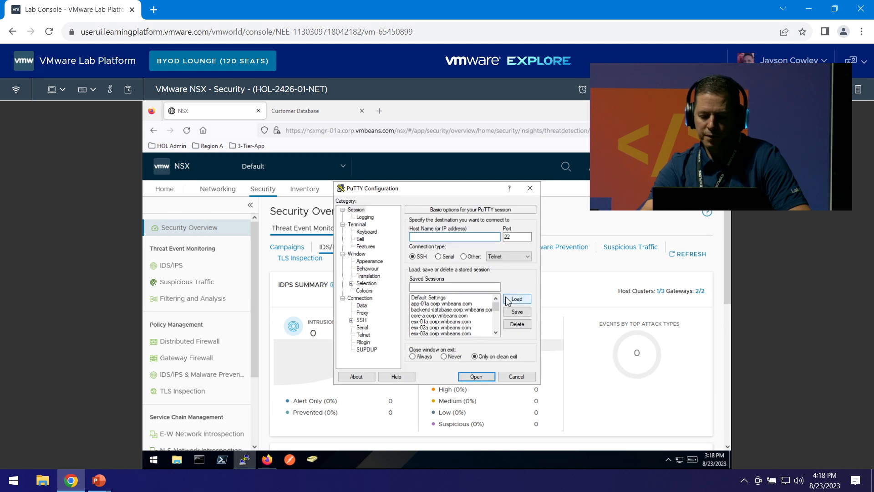
Connect to the saved vdi-001 session and enlarge its terminal font to Courier New 14-point.
{"action": "left_click_drag", "start_coordinate": [495, 314], "coordinate": [496, 328]}
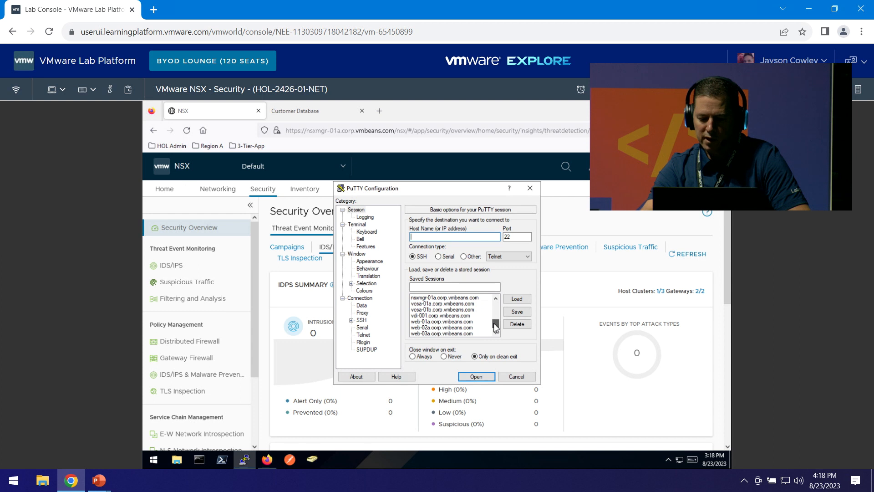
{"action": "double_click", "coordinate": [438, 316]}
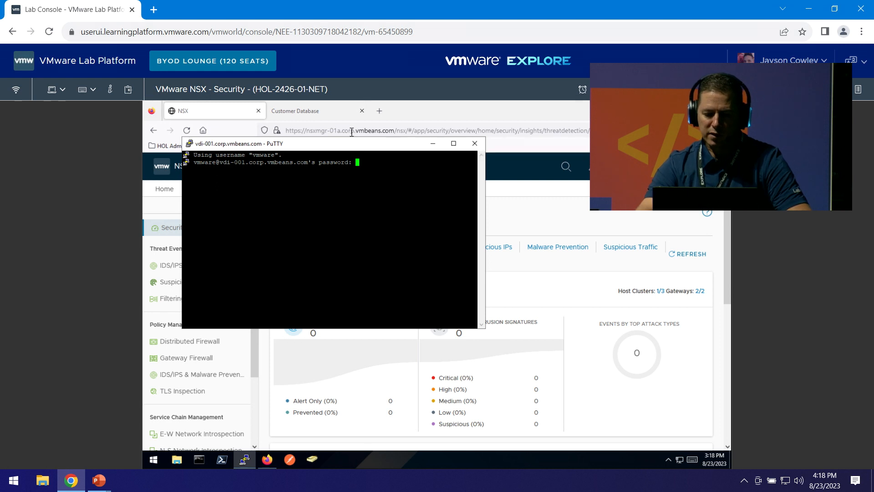
{"action": "right_click", "coordinate": [350, 147]}
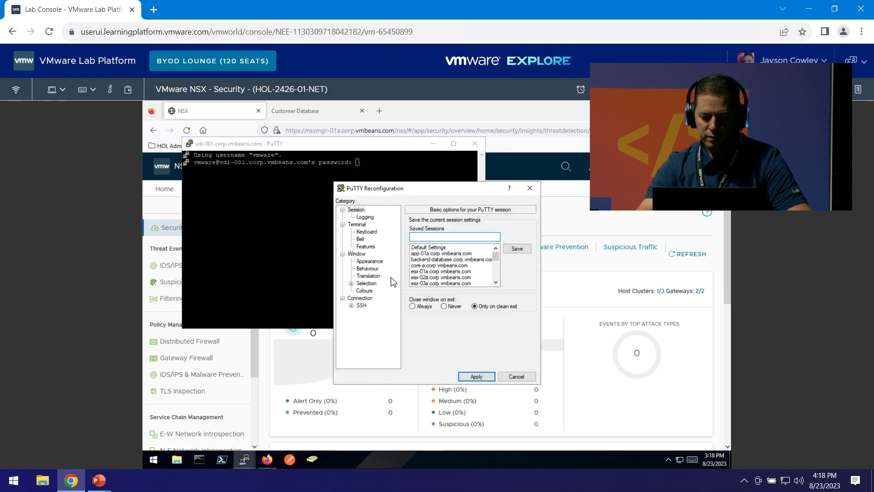
{"action": "left_click", "coordinate": [375, 261]}
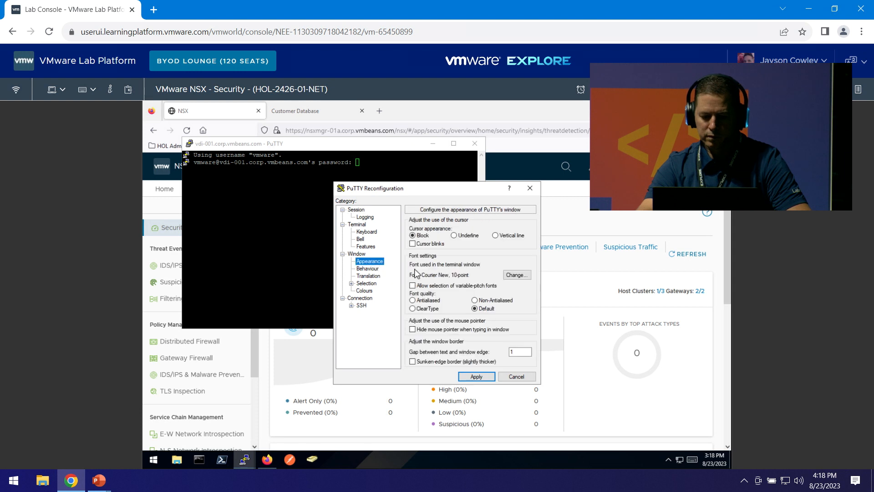
{"action": "left_click", "coordinate": [516, 275]}
{"action": "left_click", "coordinate": [511, 291]}
{"action": "left_click", "coordinate": [479, 434]}
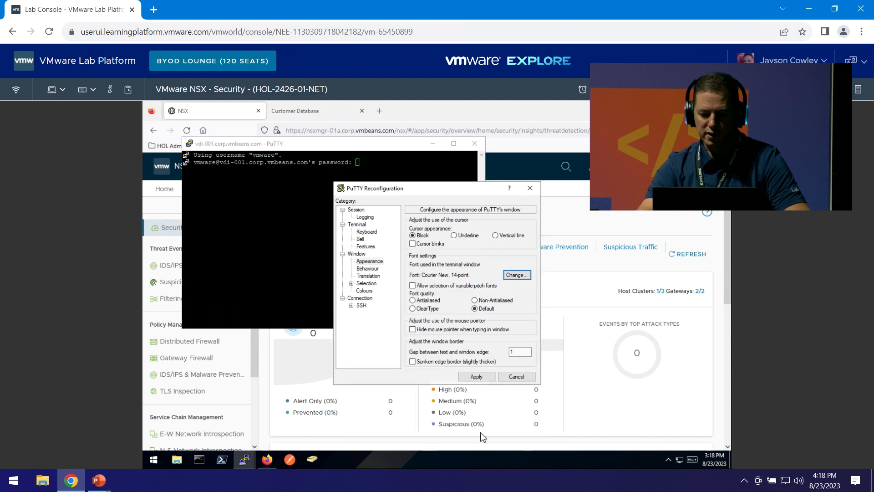
{"action": "left_click", "coordinate": [477, 379]}
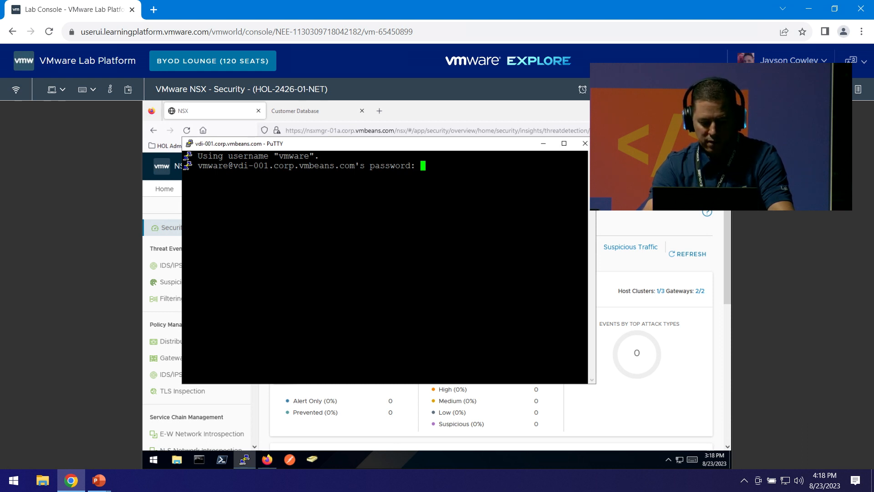
Log in to VDI-001 with the account password and reach the vmware shell prompt.
{"action": "key", "text": "Return"}
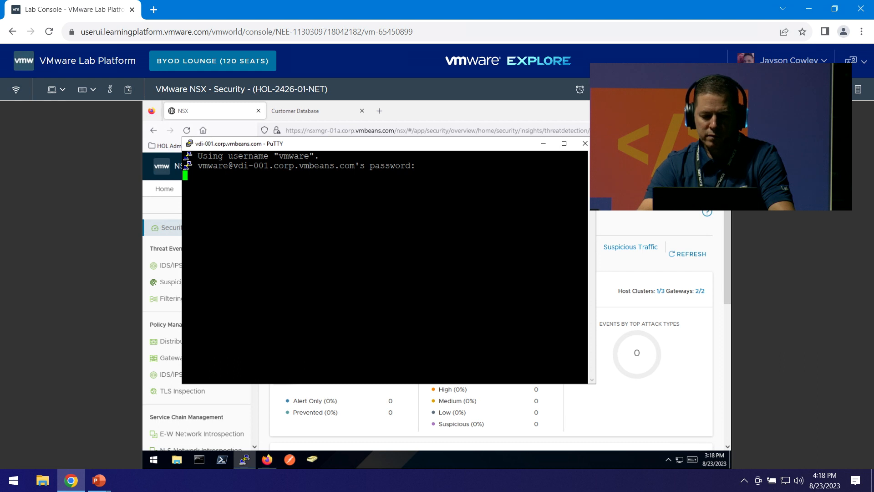
{"action": "left_click", "coordinate": [276, 34]}
{"action": "type", "text": "VMware1"}
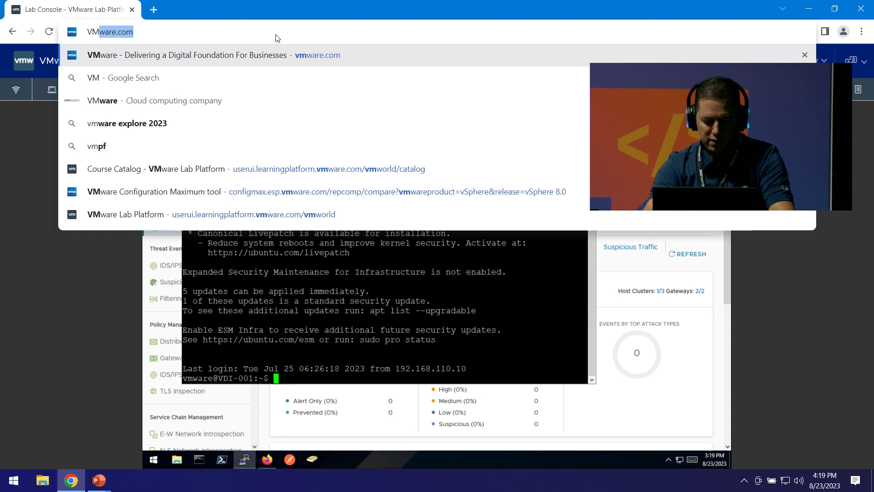
{"action": "type", "text": "!"}
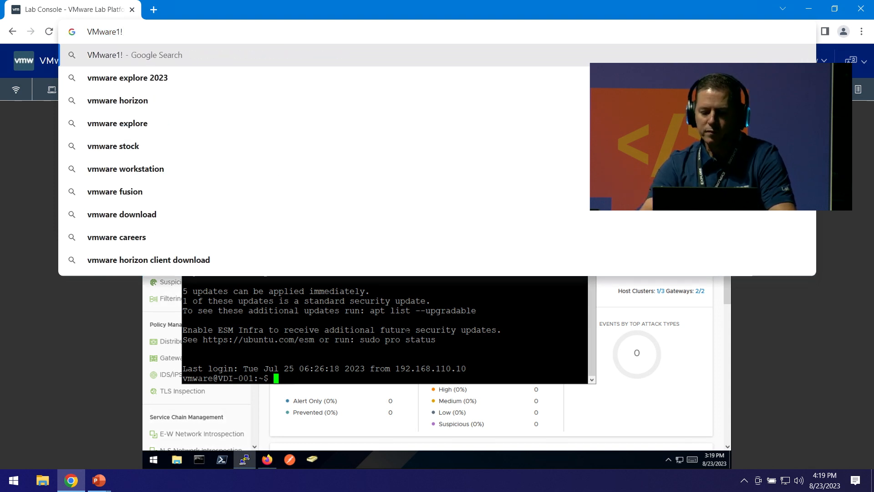
{"action": "left_click", "coordinate": [397, 324]}
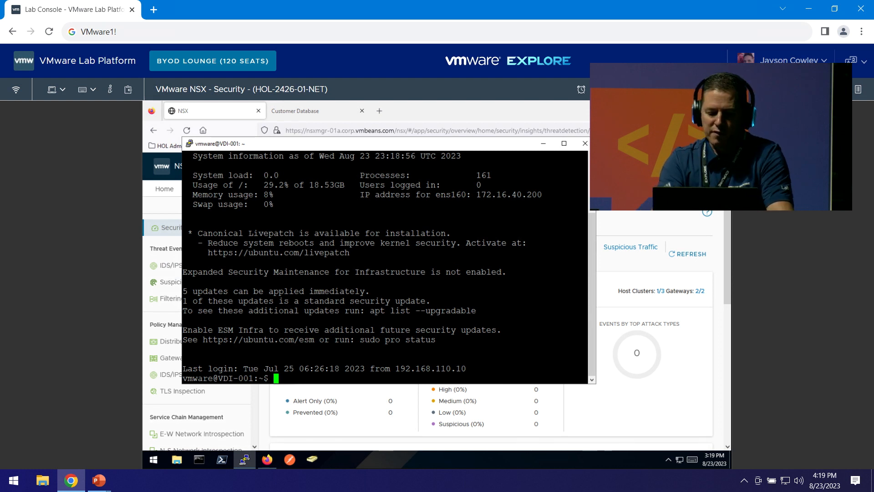
{"action": "key", "text": "Return"}
Change into rc_files, list its files, and enter ./DoBadStuff_P0.bash at the PuTTY prompt.
{"action": "type", "text": "cd r"}
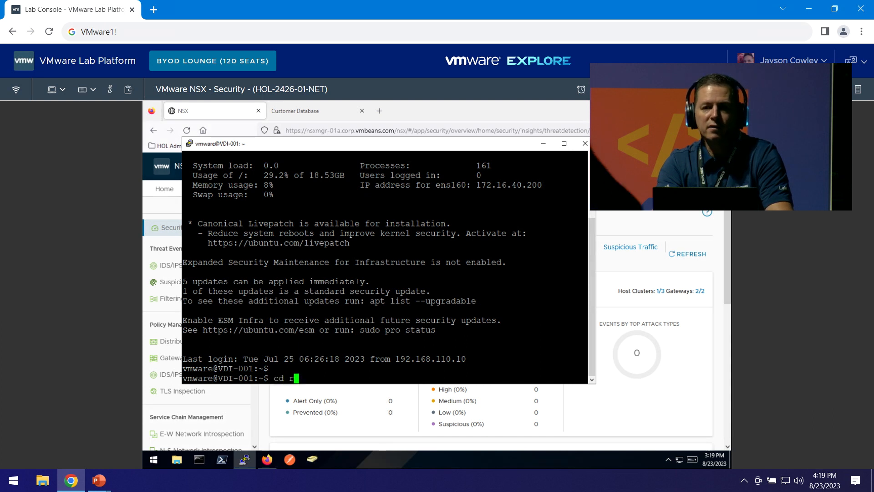
{"action": "type", "text": "c_files/"}
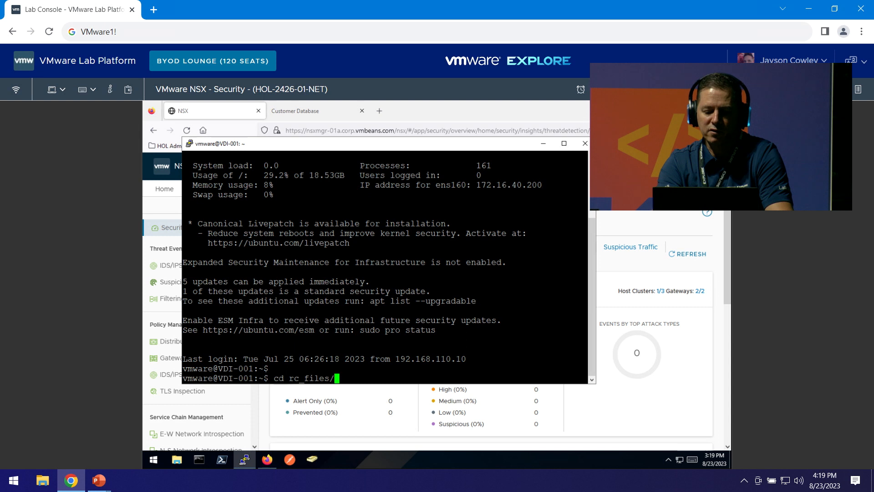
{"action": "key", "text": "Return"}
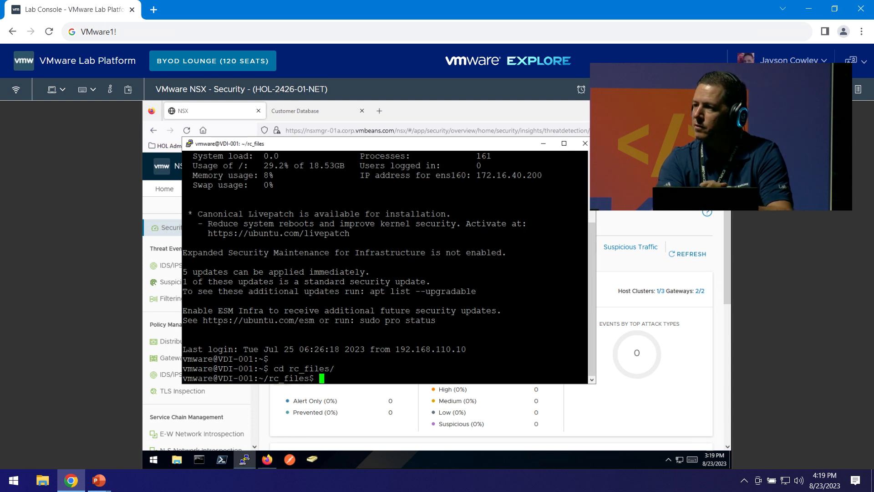
{"action": "type", "text": "ls"}
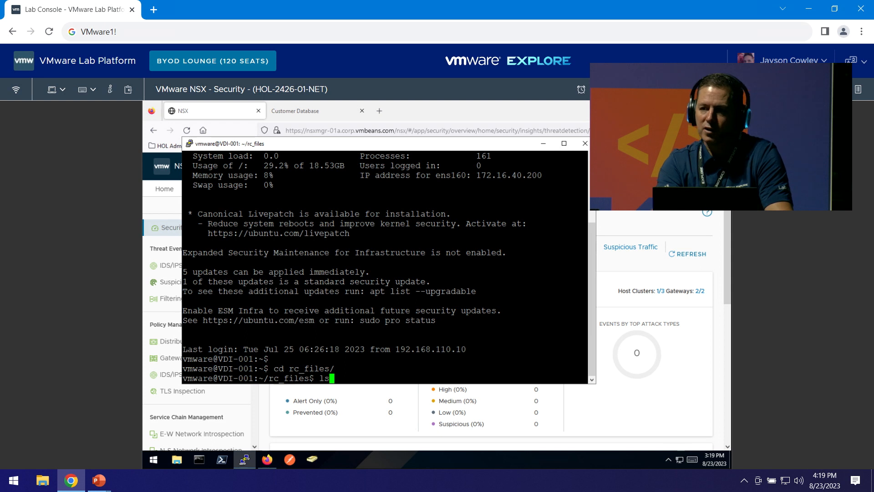
{"action": "key", "text": "Return"}
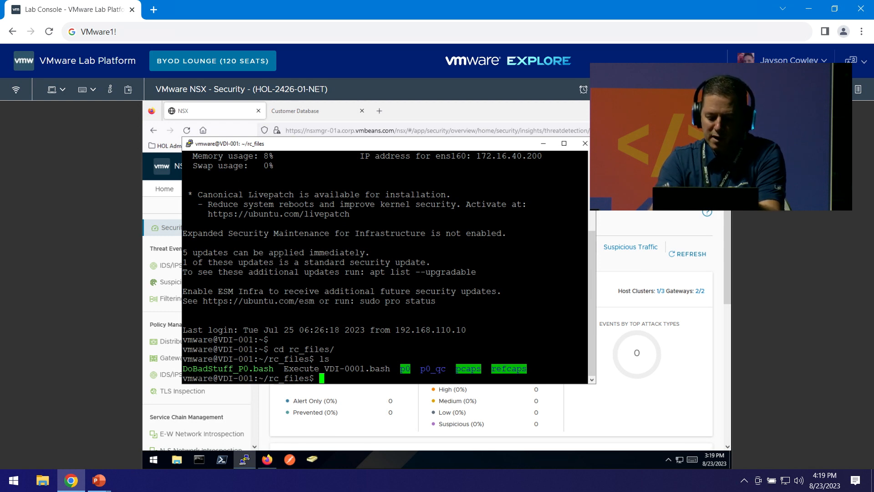
{"action": "type", "text": "./"}
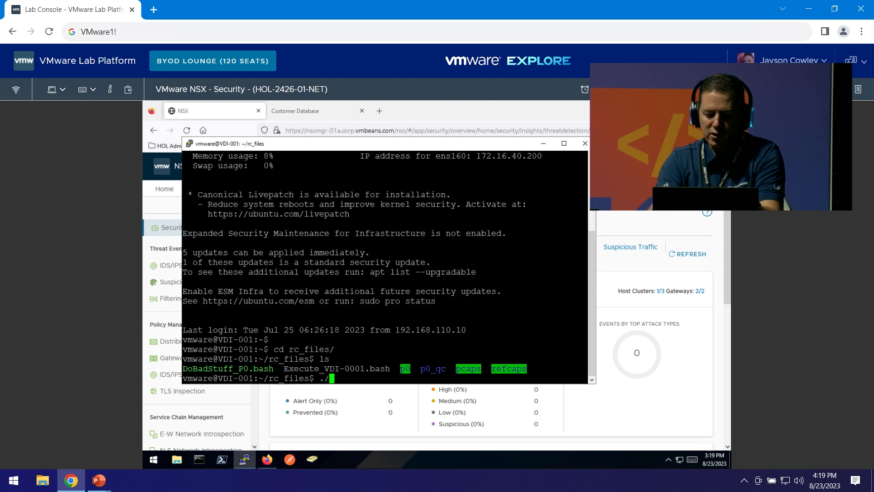
{"action": "type", "text": "DoBadStuff_P0.bash"}
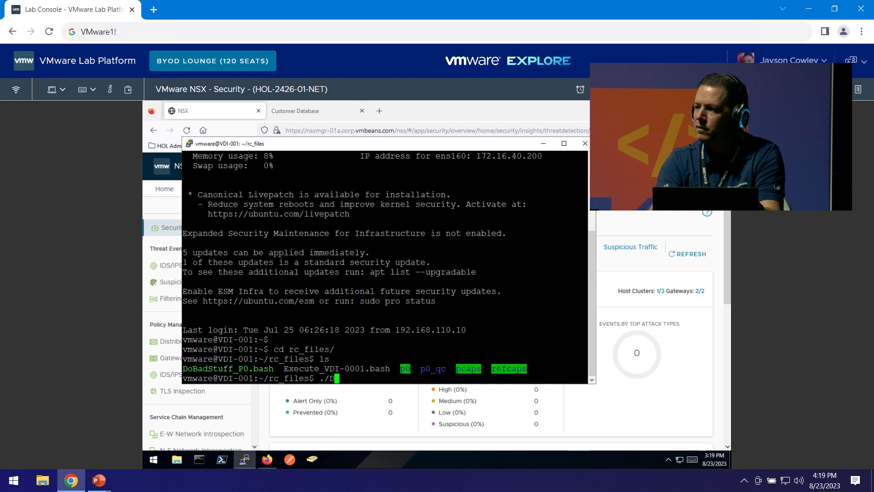
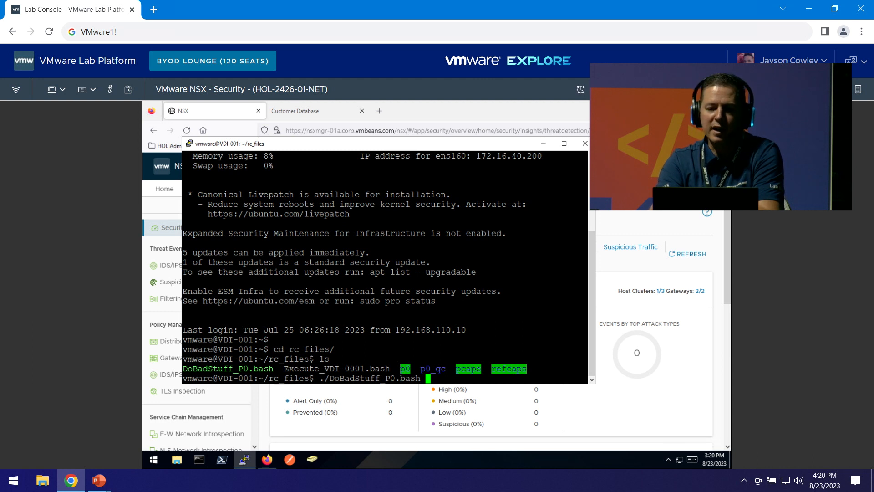
Run DoBadStuff_P0.bash on VDI-001, then return to the Attack Sequence slide show.
{"action": "key", "text": "Return"}
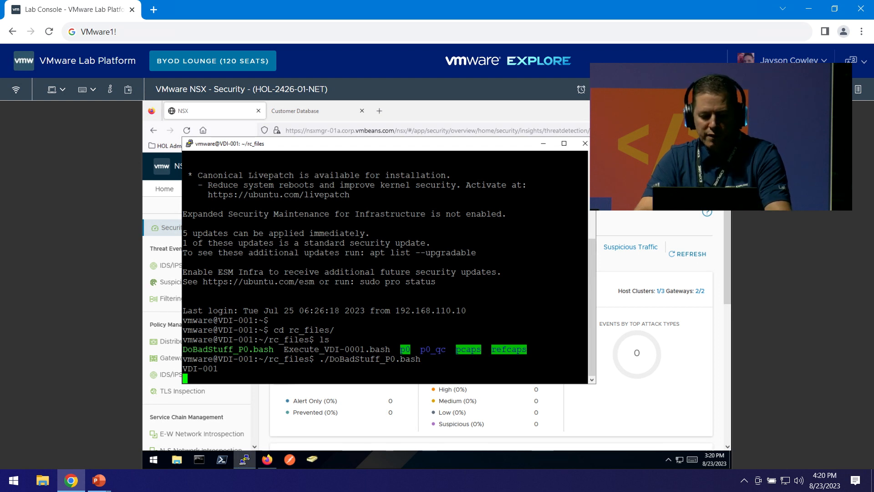
{"action": "key", "text": "alt+Tab"}
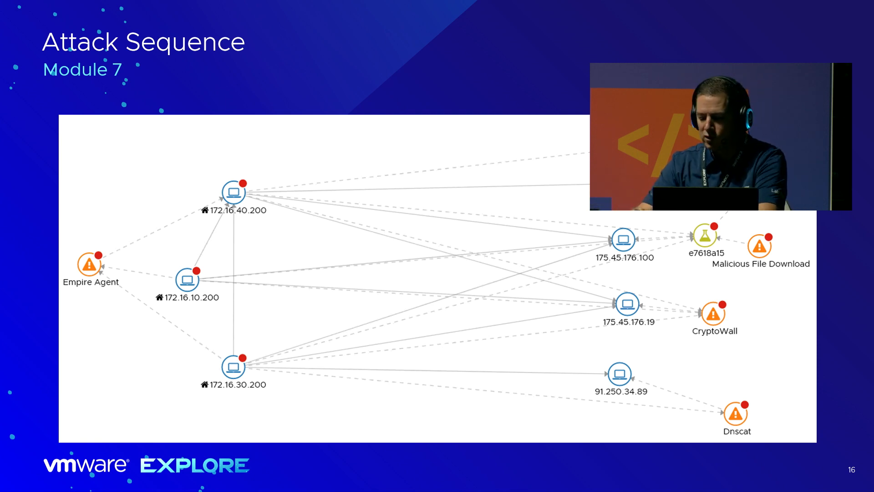
Reveal the diagram steps Exploit, Malicious File Download, Command and Control, and Lateral Movement (172.16.40.200 to 172.16.10.200).
{"action": "key", "text": "Right"}
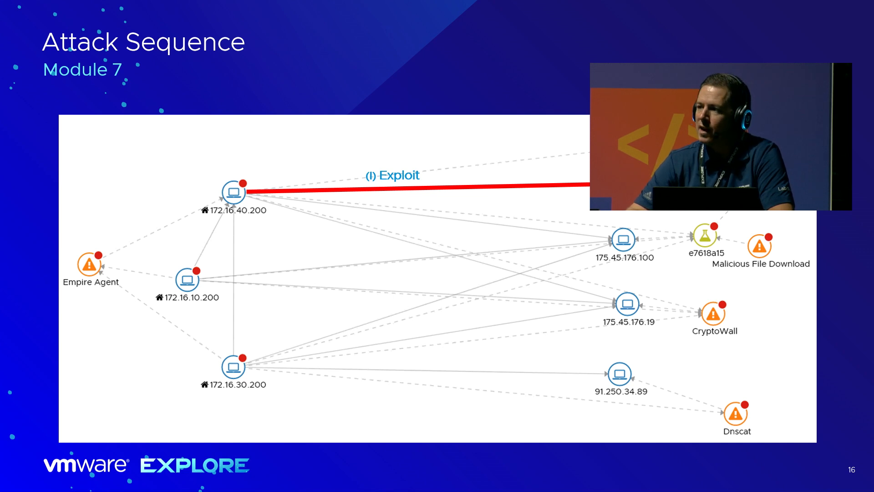
{"action": "key", "text": "Right"}
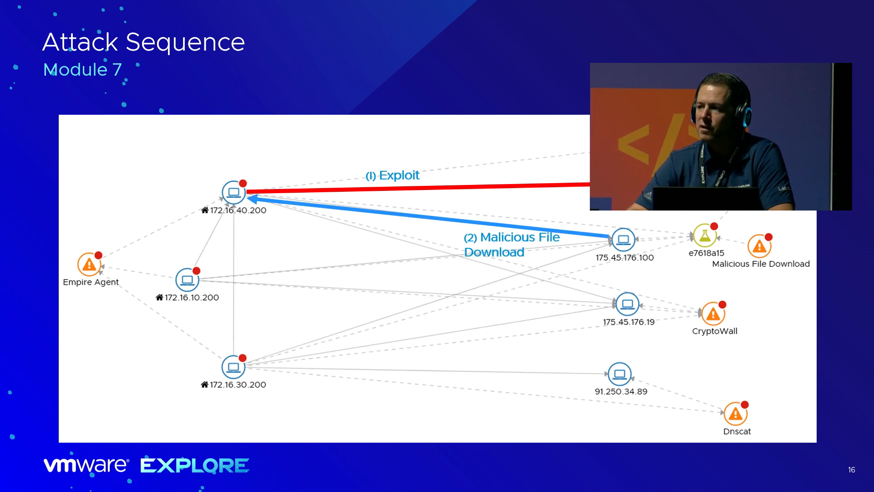
{"action": "key", "text": "Right"}
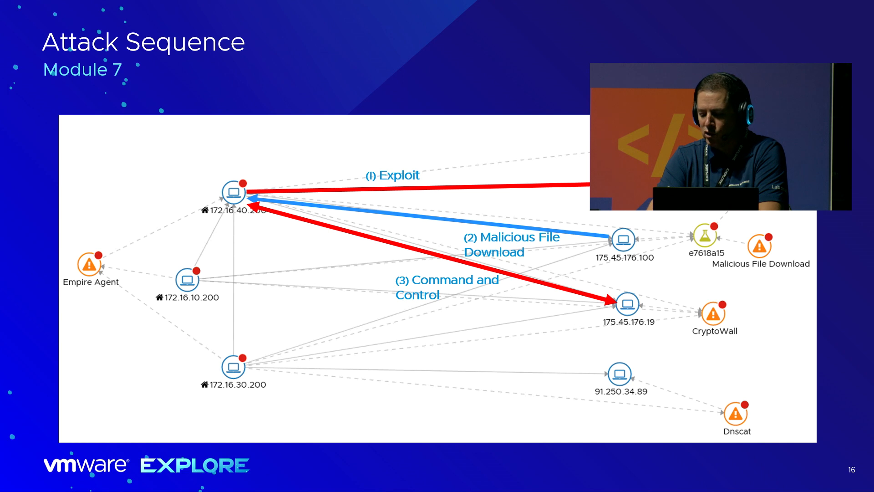
{"action": "key", "text": "Right"}
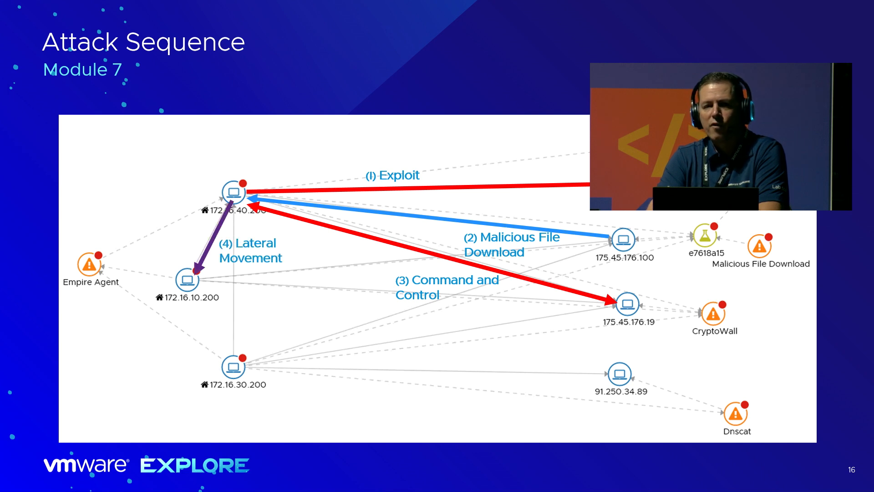
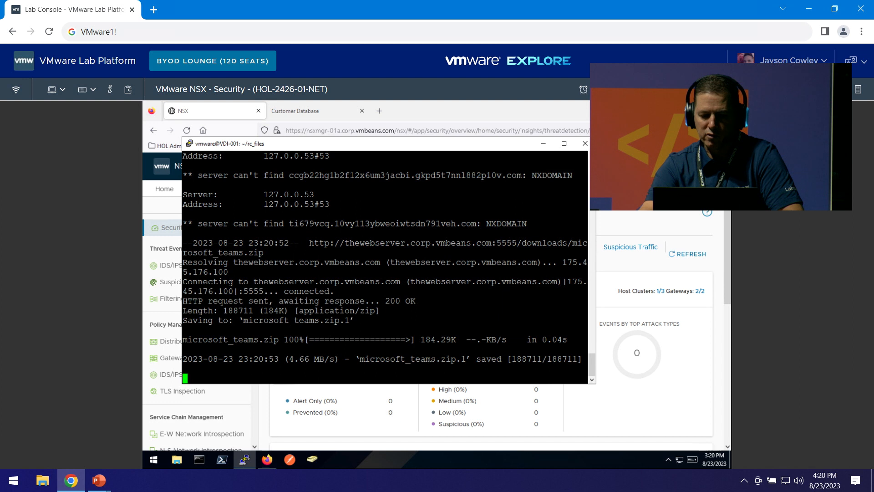
Reload the NSX Security Overview in Firefox, clear all notifications and dismiss the App Switcher tip.
{"action": "left_click", "coordinate": [494, 116]}
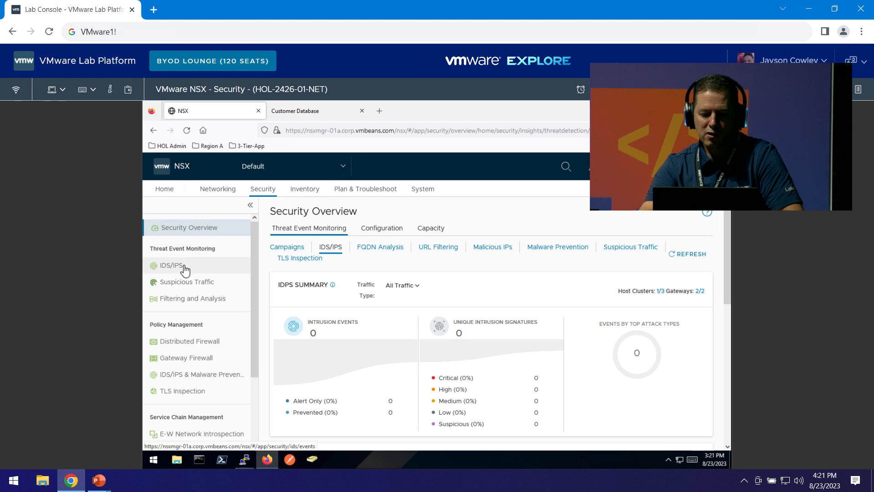
{"action": "left_click", "coordinate": [187, 131]}
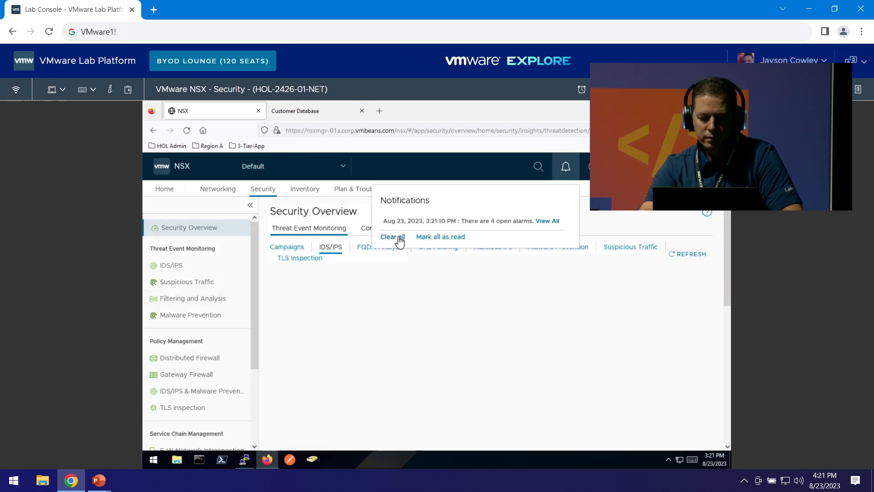
{"action": "left_click", "coordinate": [399, 237]}
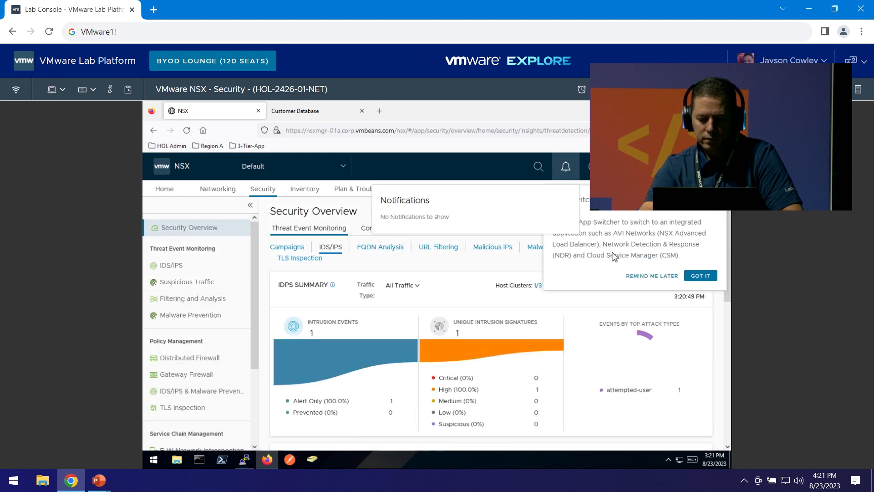
{"action": "left_click", "coordinate": [701, 276]}
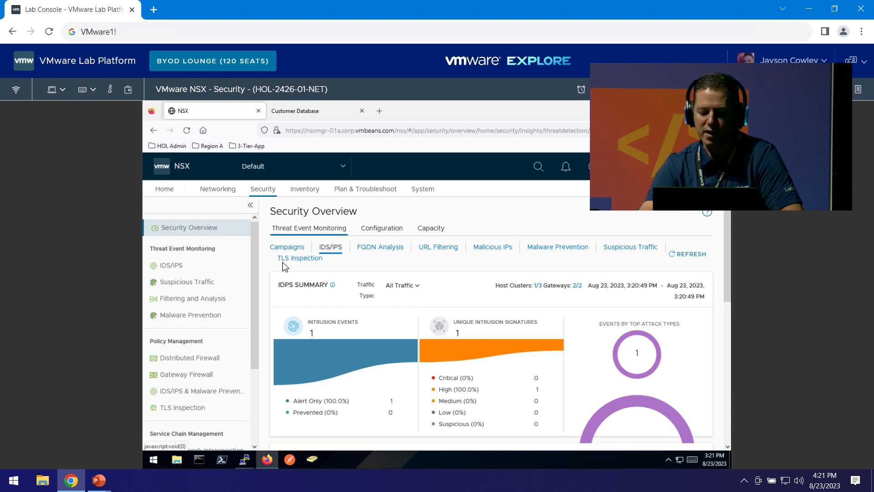
On IDS/IPS with the timeline off, expand the critical ET MALWARE CryptoWall Check-in intrusion (175.45.176.19 to 172.16.40.200).
{"action": "left_click", "coordinate": [171, 268]}
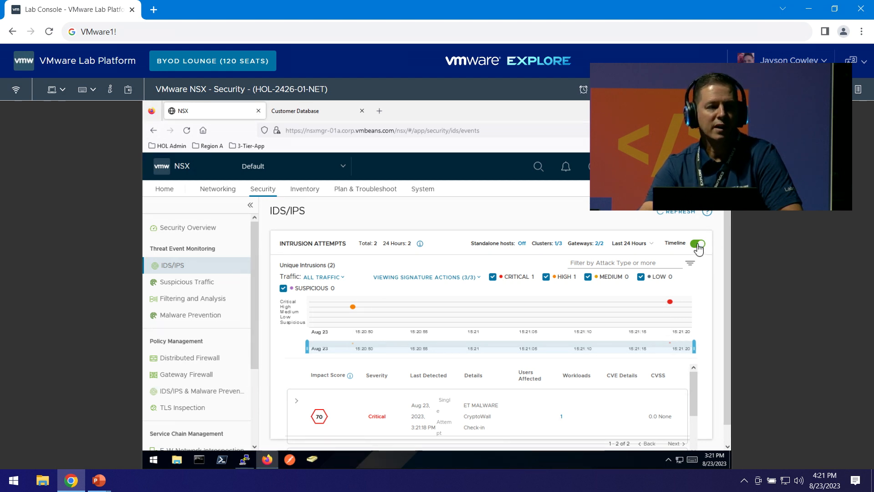
{"action": "left_click", "coordinate": [698, 244]}
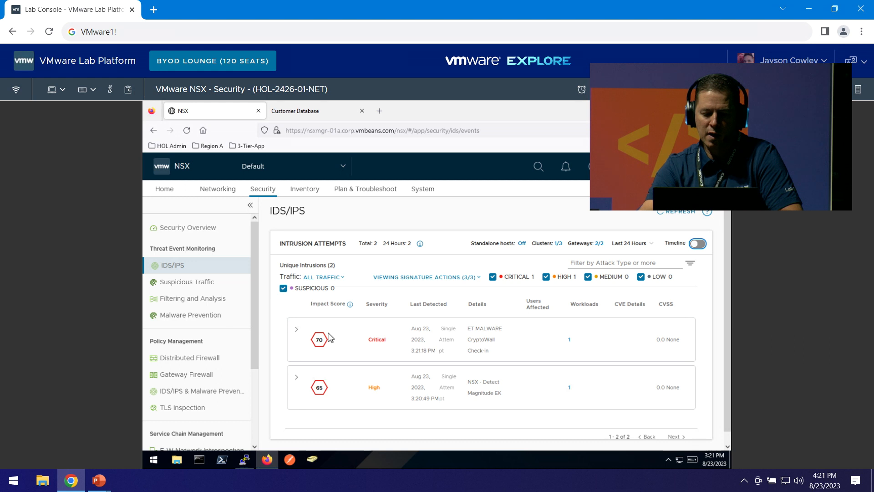
{"action": "right_click", "coordinate": [296, 331]}
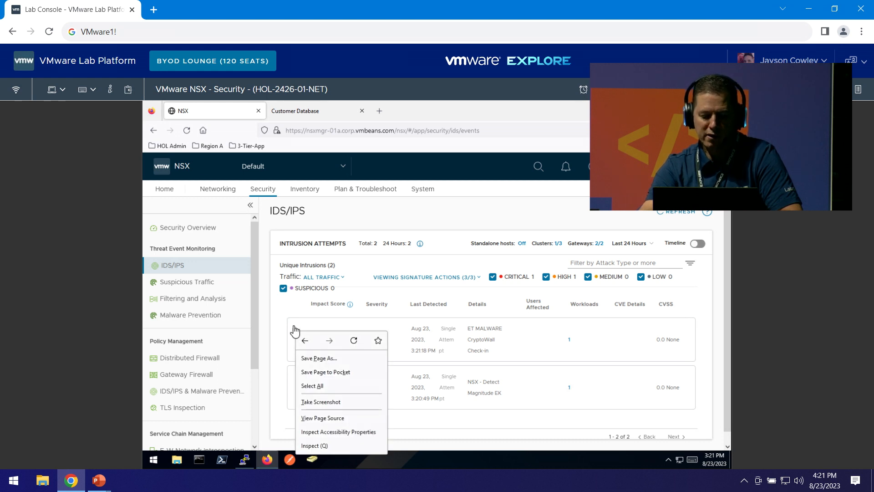
{"action": "left_click", "coordinate": [293, 330]}
{"action": "left_click", "coordinate": [296, 333]}
{"action": "left_click", "coordinate": [297, 334]}
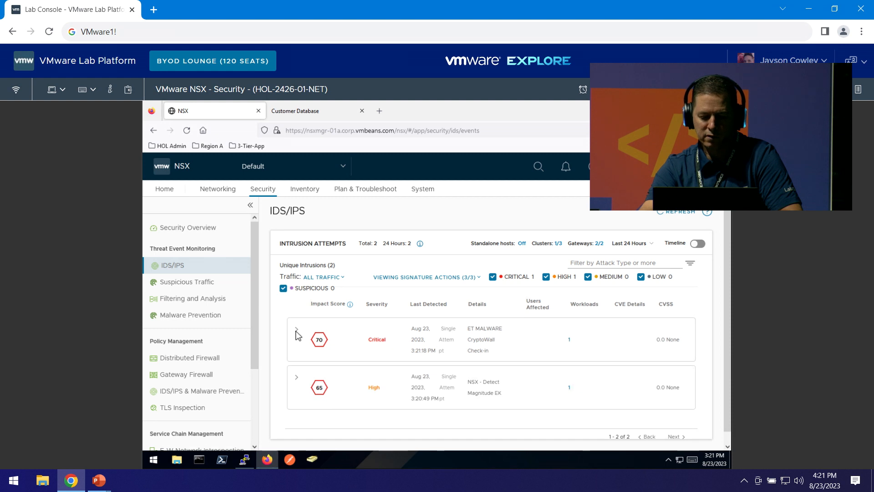
{"action": "right_click", "coordinate": [296, 336]}
{"action": "left_click", "coordinate": [297, 335]}
{"action": "left_click", "coordinate": [297, 336]}
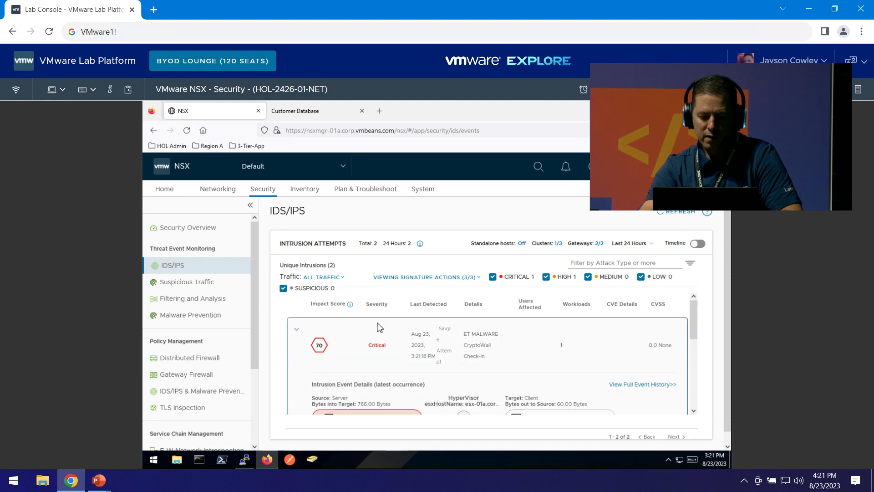
{"action": "scroll", "coordinate": [377, 325], "scroll_direction": "down", "scroll_amount": 3}
{"action": "scroll", "coordinate": [377, 327], "scroll_direction": "up", "scroll_amount": 3}
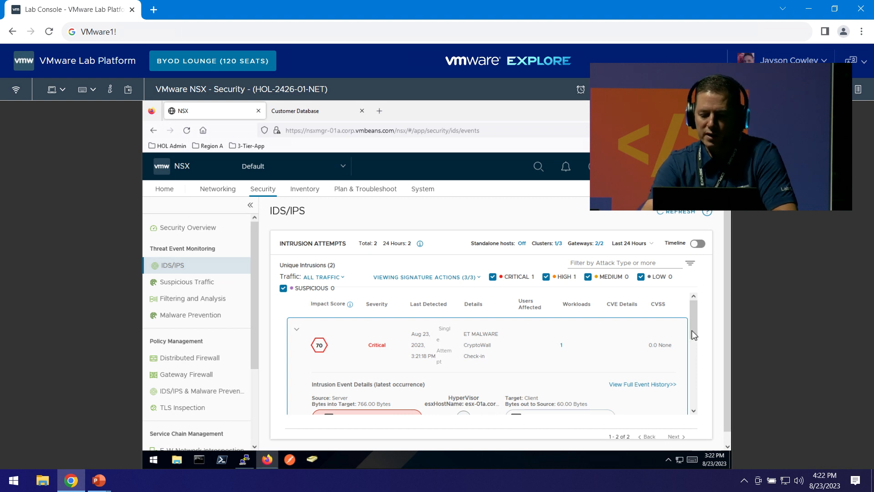
{"action": "left_click_drag", "start_coordinate": [692, 330], "coordinate": [697, 339]}
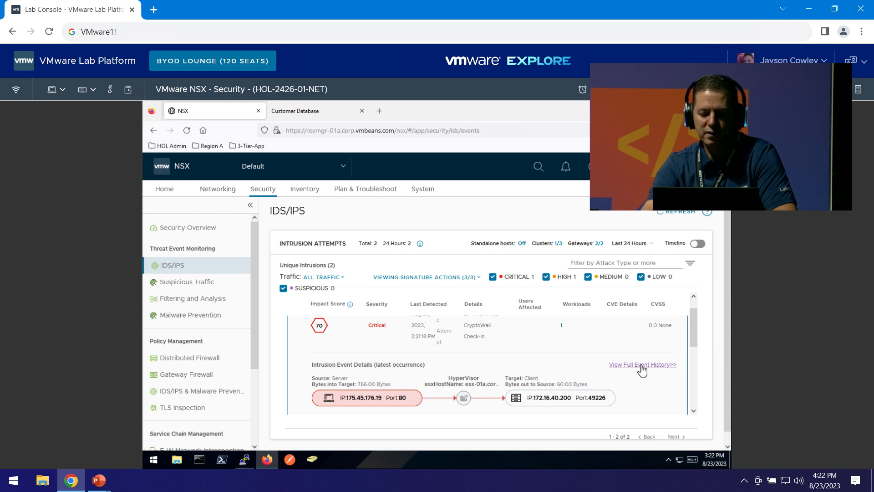
Review the CryptoWall intrusion history for signature 2018452 (New Rule, Alert), clearing the new alarm, then close it.
{"action": "left_click", "coordinate": [641, 366]}
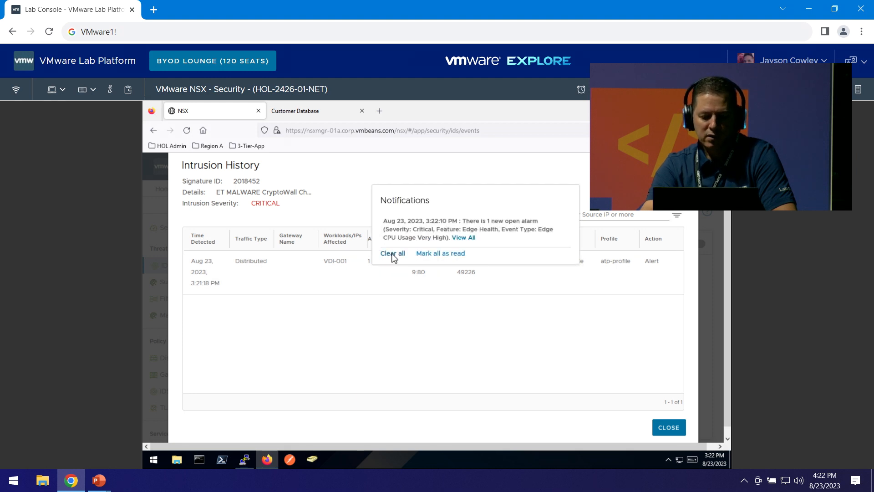
{"action": "left_click", "coordinate": [395, 254]}
{"action": "left_click_drag", "start_coordinate": [236, 262], "coordinate": [275, 266]}
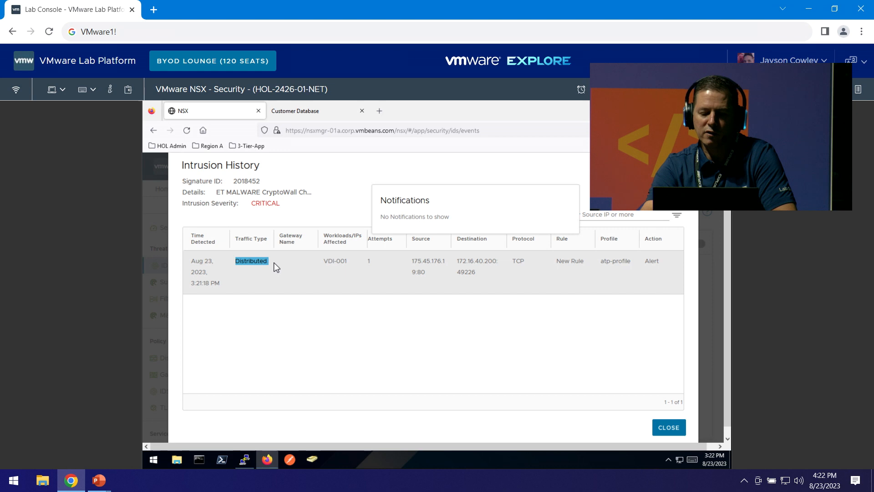
{"action": "left_click", "coordinate": [275, 267]}
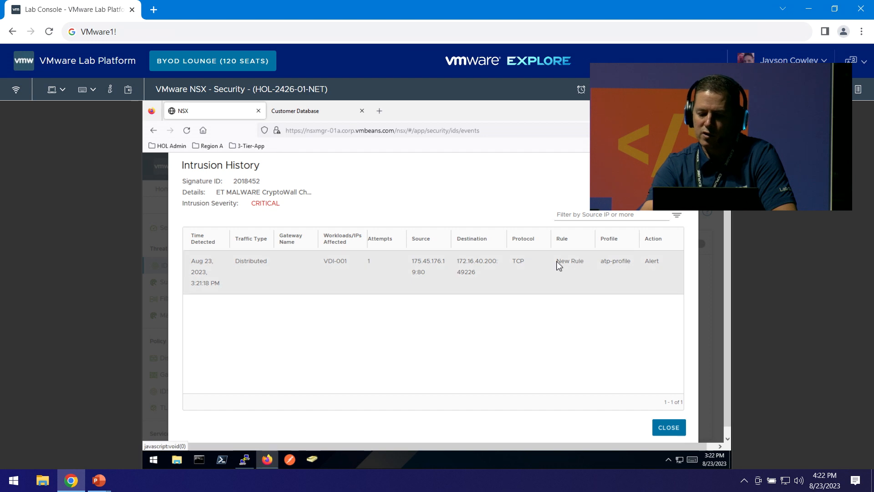
{"action": "left_click_drag", "start_coordinate": [557, 262], "coordinate": [593, 265]}
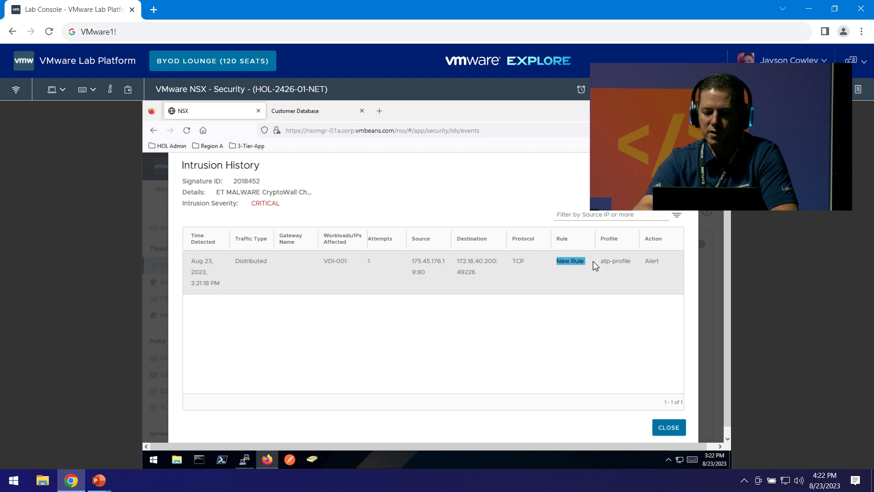
{"action": "left_click", "coordinate": [669, 427]}
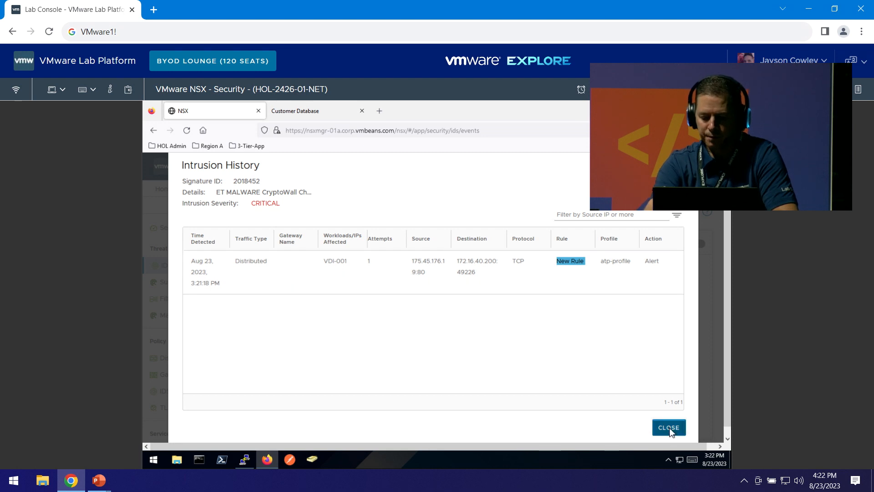
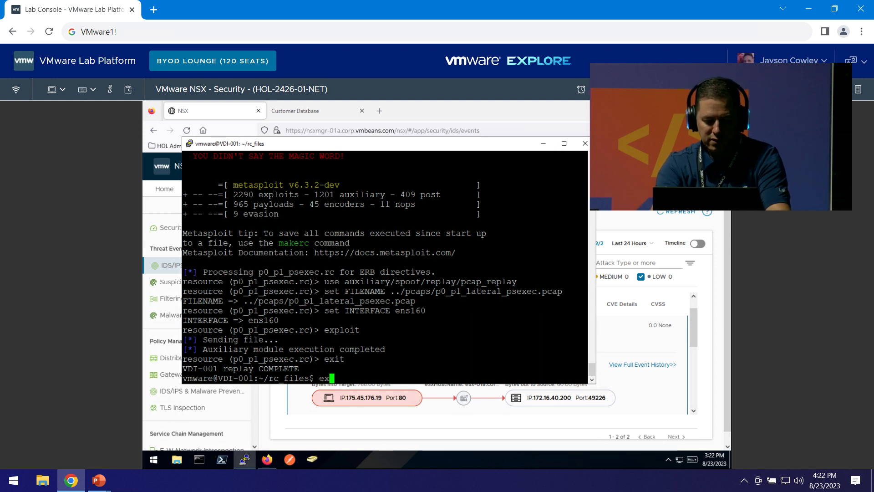
End the rc_files session, then connect to the saved frontend-webapp PuTTY session and submit the password.
{"action": "key", "text": "Return"}
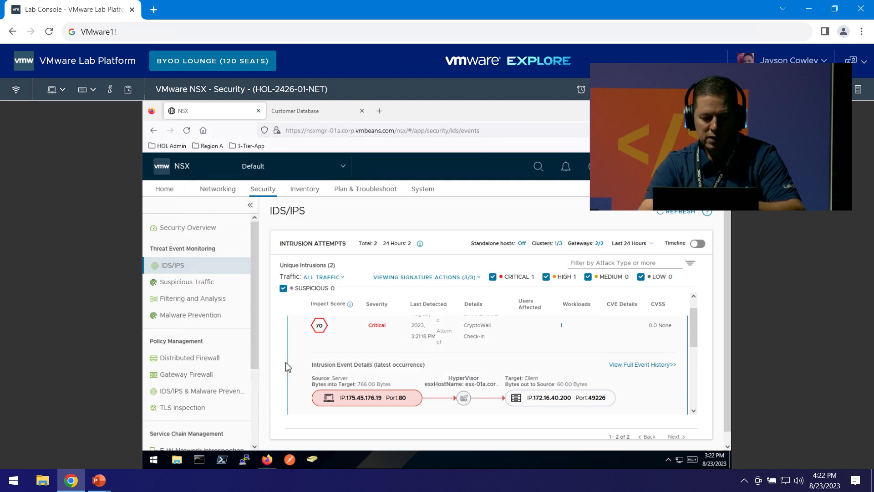
{"action": "left_click", "coordinate": [245, 459]}
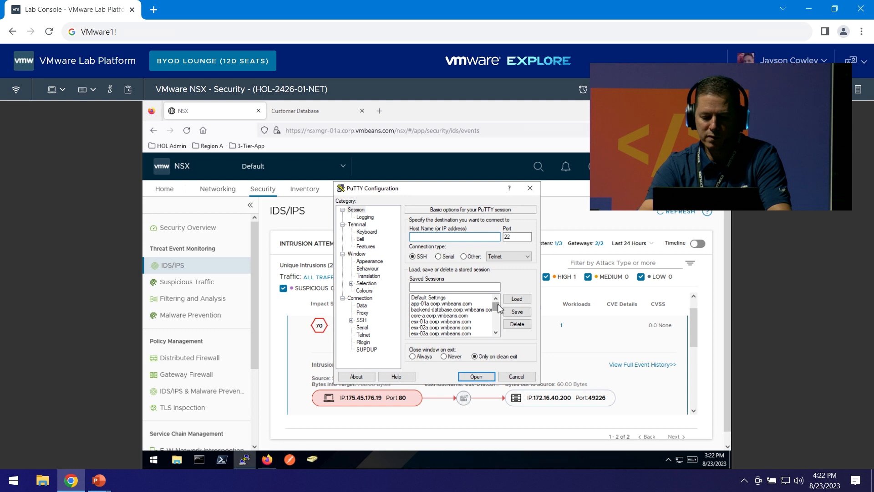
{"action": "left_click_drag", "start_coordinate": [498, 305], "coordinate": [499, 317]}
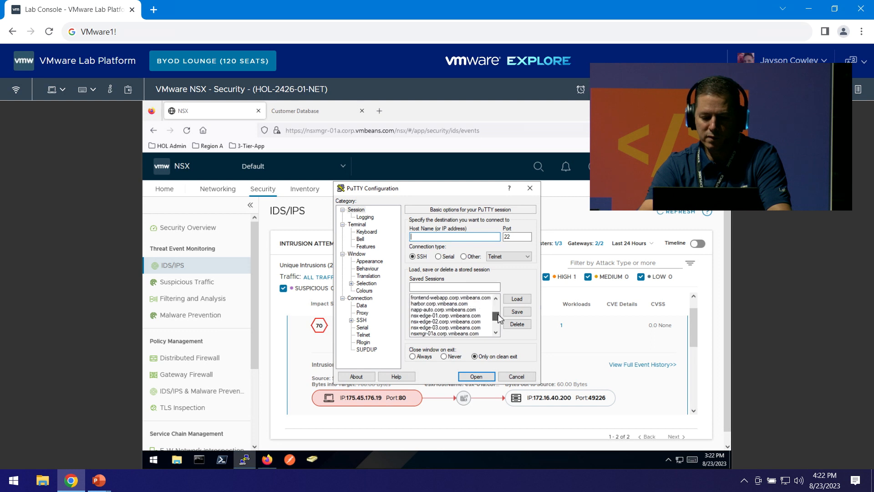
{"action": "left_click", "coordinate": [464, 298]}
{"action": "double_click", "coordinate": [464, 297]}
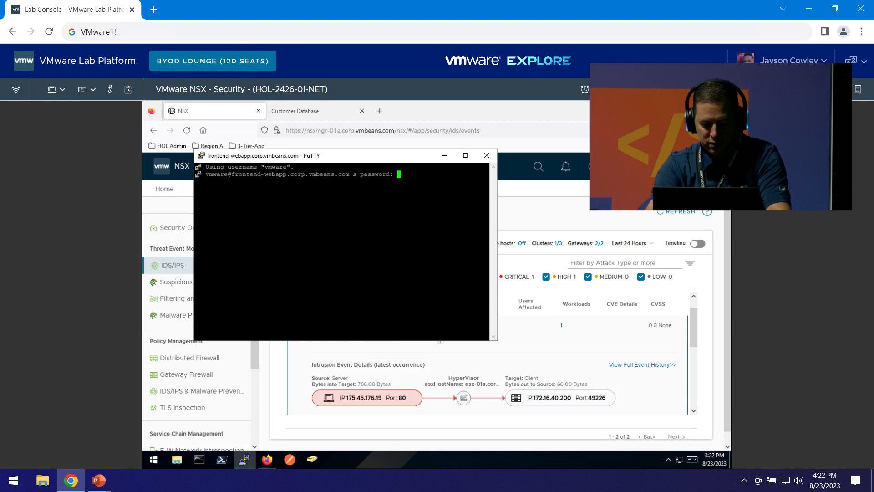
{"action": "key", "text": "Return"}
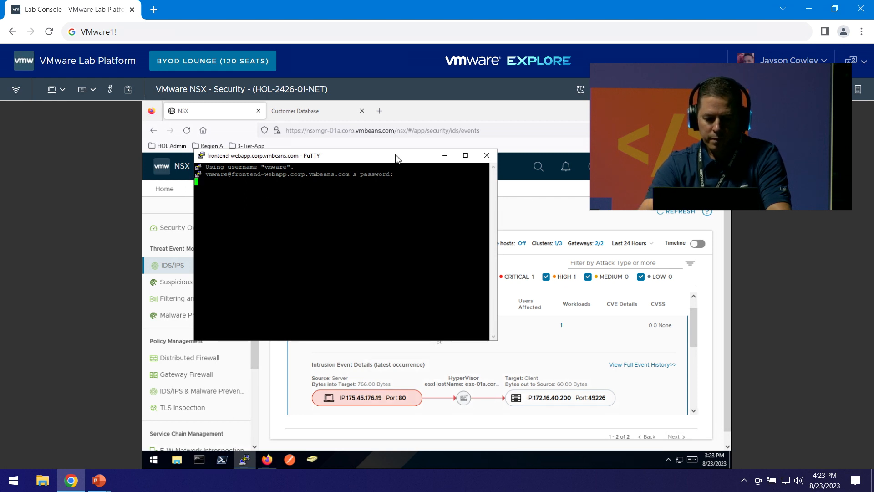
Enlarge the PuTTY terminal font to Courier New 14-point under Window > Appearance and apply it.
{"action": "right_click", "coordinate": [395, 159]}
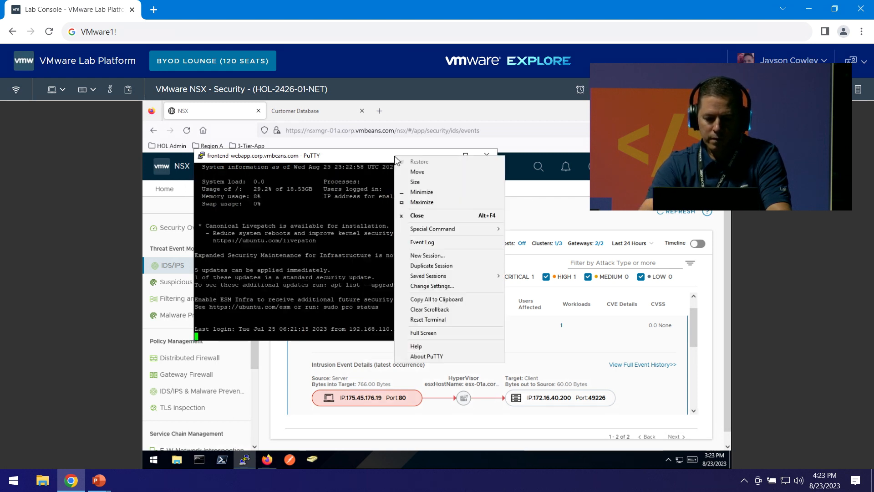
{"action": "left_click", "coordinate": [417, 286]}
{"action": "left_click", "coordinate": [364, 262]}
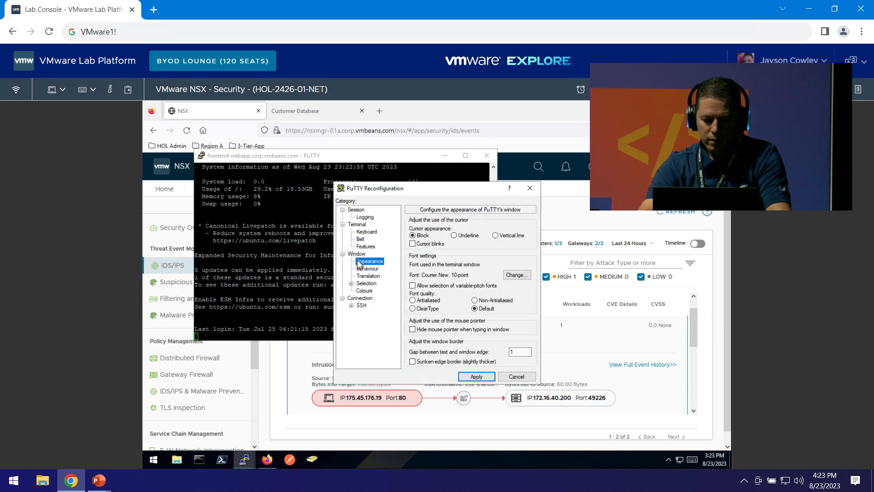
{"action": "left_click", "coordinate": [516, 274]}
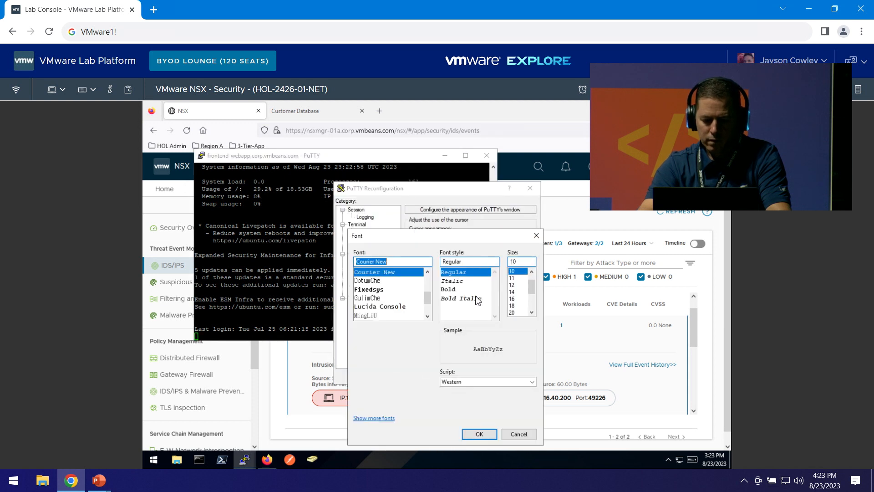
{"action": "left_click", "coordinate": [512, 292]}
{"action": "left_click", "coordinate": [479, 434]}
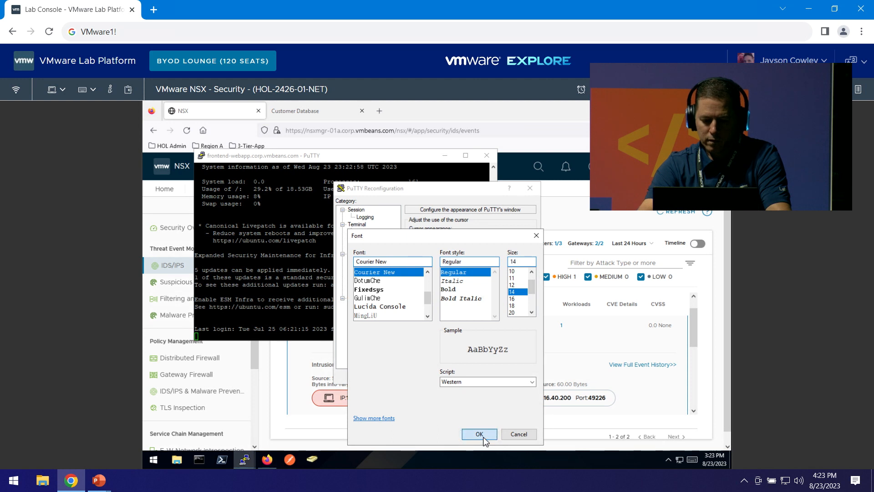
{"action": "left_click", "coordinate": [489, 376]}
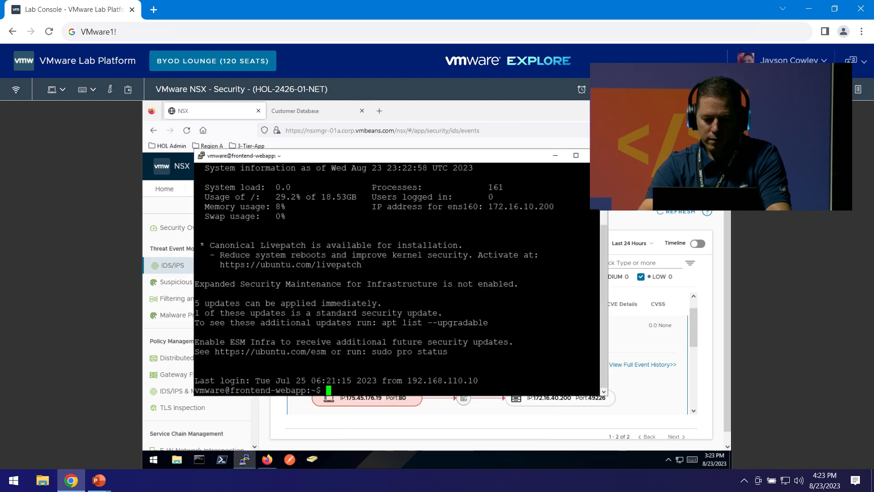
Change into rc_files, list its contents, and run ./DoBadStuff_P1.bash.
{"action": "type", "text": "cd rc"}
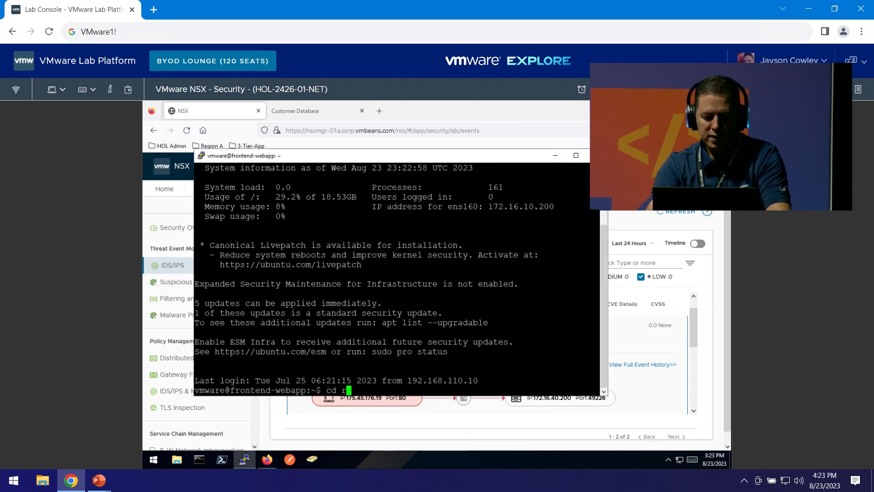
{"action": "key", "text": "Tab"}
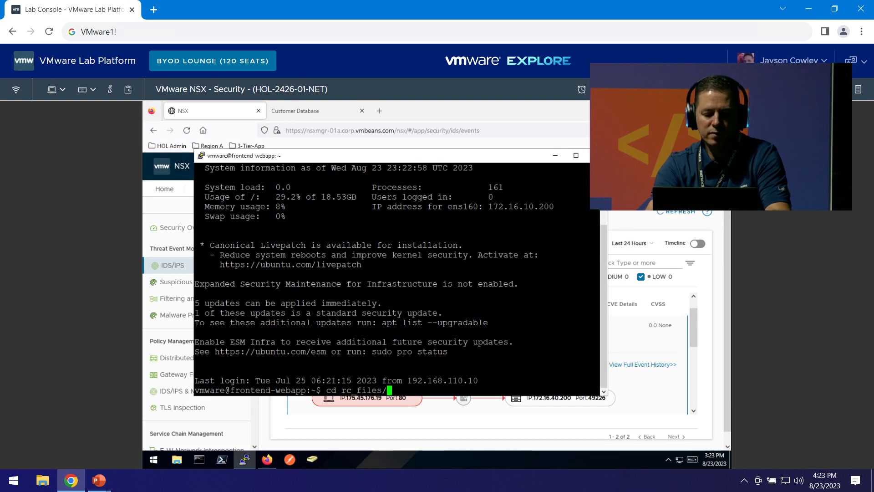
{"action": "key", "text": "Return"}
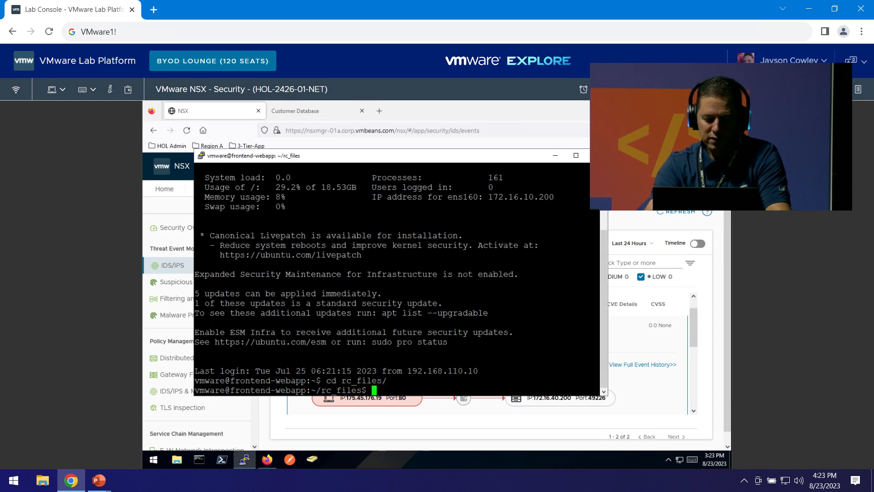
{"action": "type", "text": "ls"}
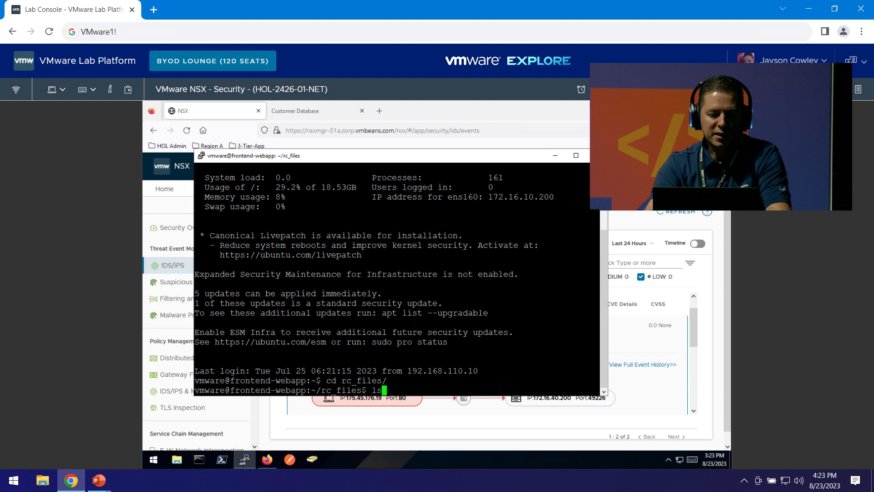
{"action": "key", "text": "Return"}
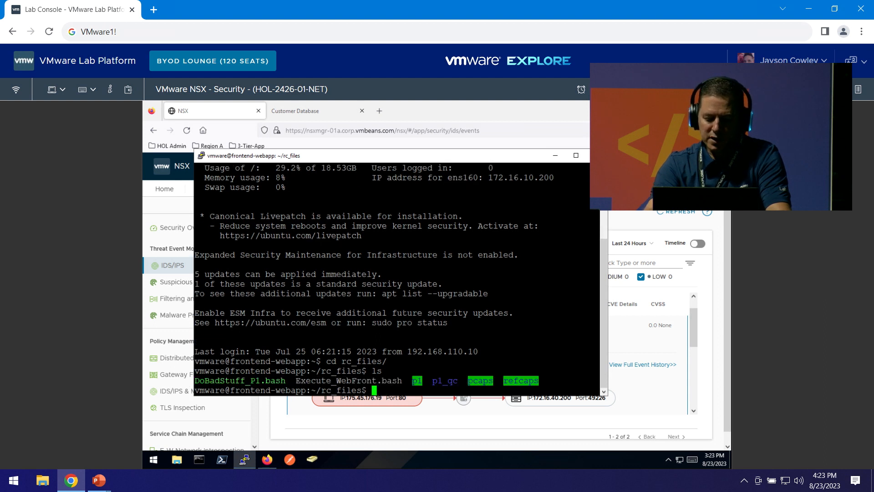
{"action": "type", "text": "./"}
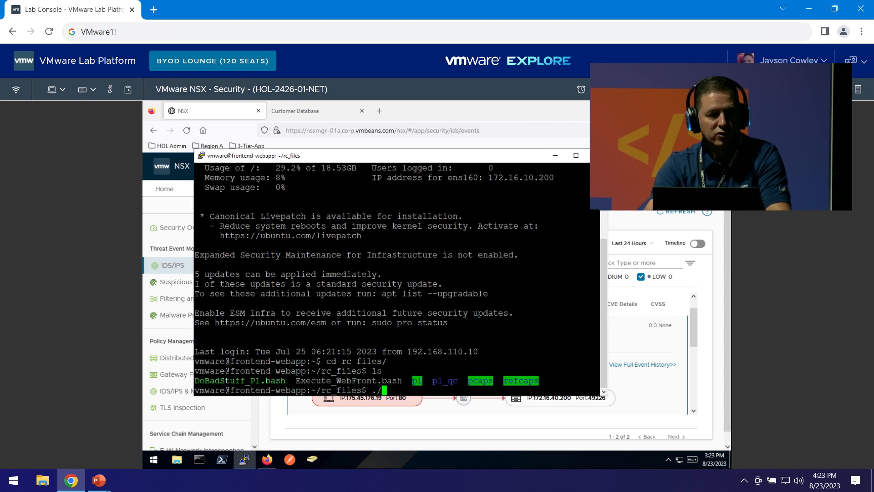
{"action": "type", "text": "D"}
{"action": "key", "text": "Tab"}
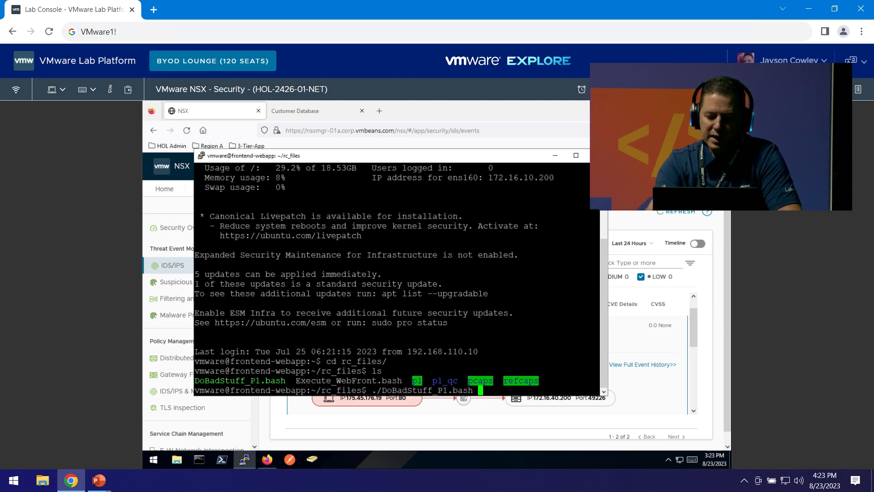
{"action": "key", "text": "Return"}
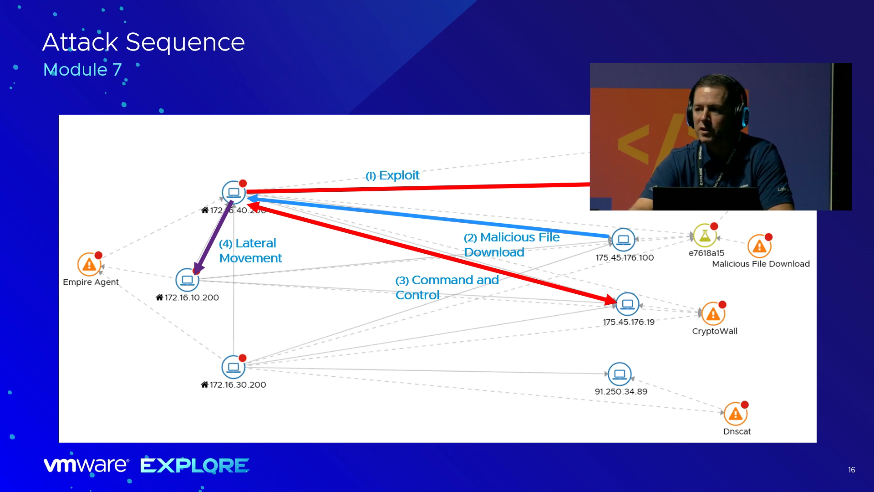
Reveal attack steps 5, 6 and 7: malicious file download, command and control, and lateral movement to 172.16.30.200.
{"action": "key", "text": "Right"}
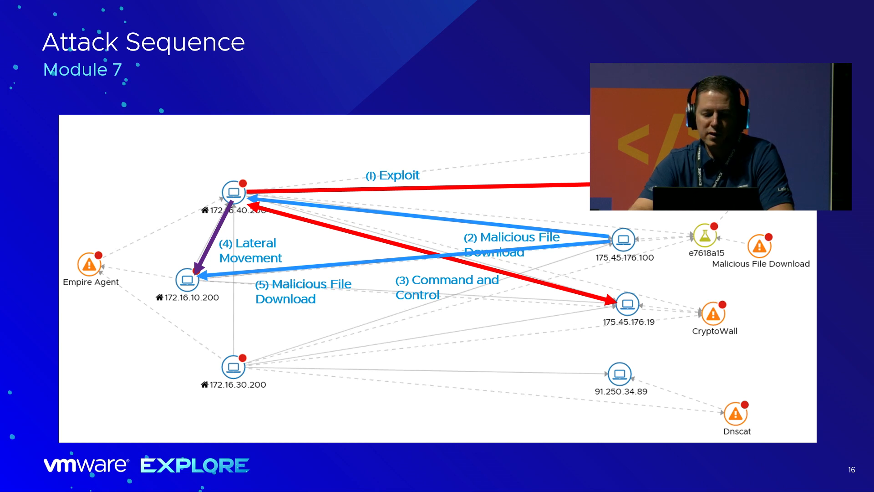
{"action": "key", "text": "Right"}
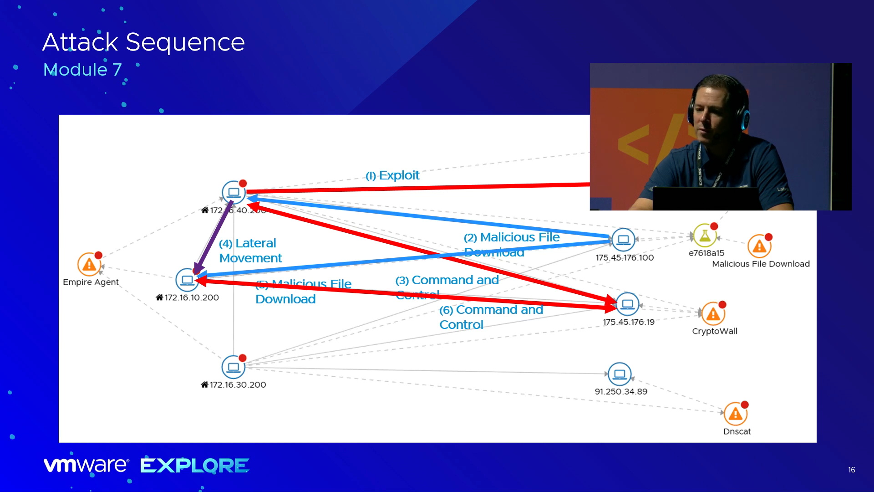
{"action": "key", "text": "Right"}
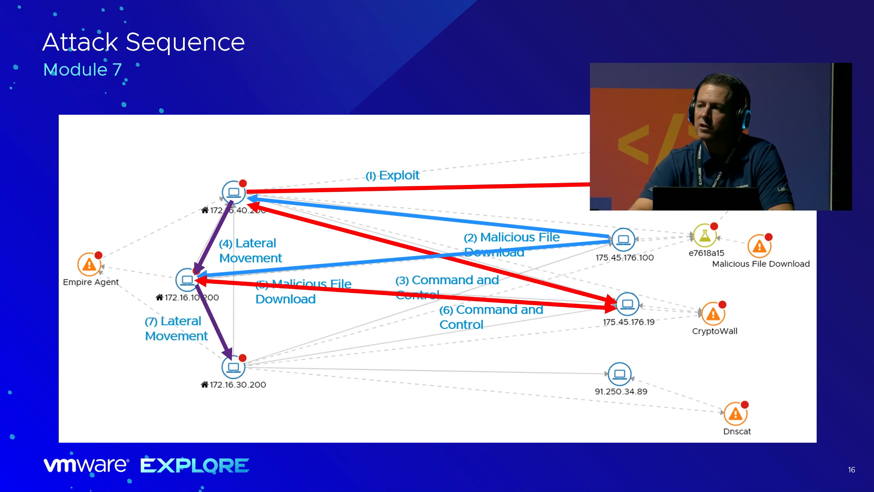
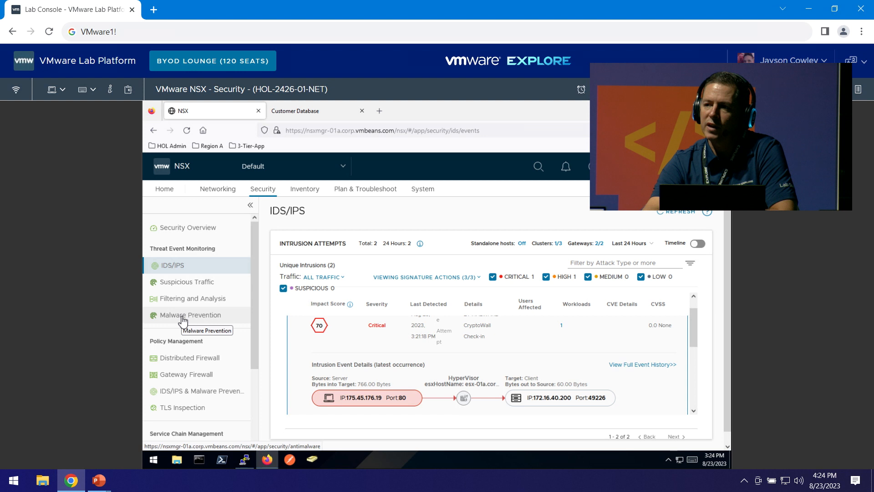
Show Malware Prevention events with the timeline graph hidden, revealing the zbot file scored 100.
{"action": "left_click", "coordinate": [183, 321]}
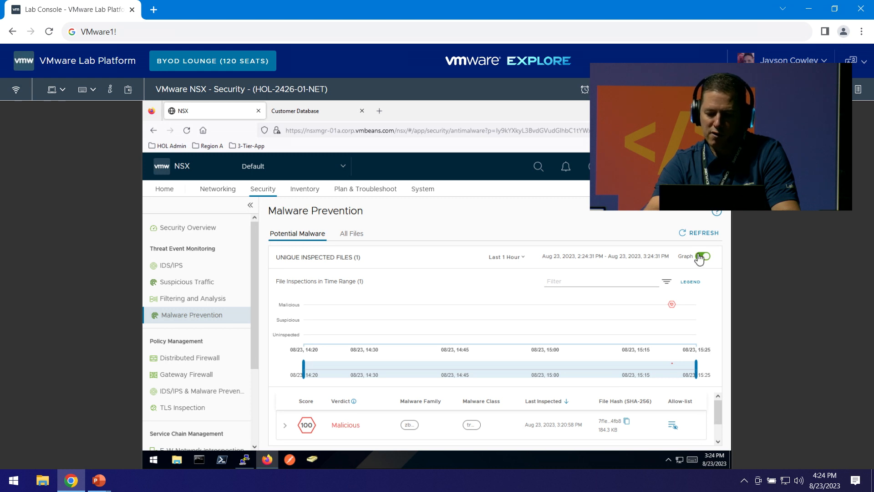
{"action": "left_click", "coordinate": [701, 256]}
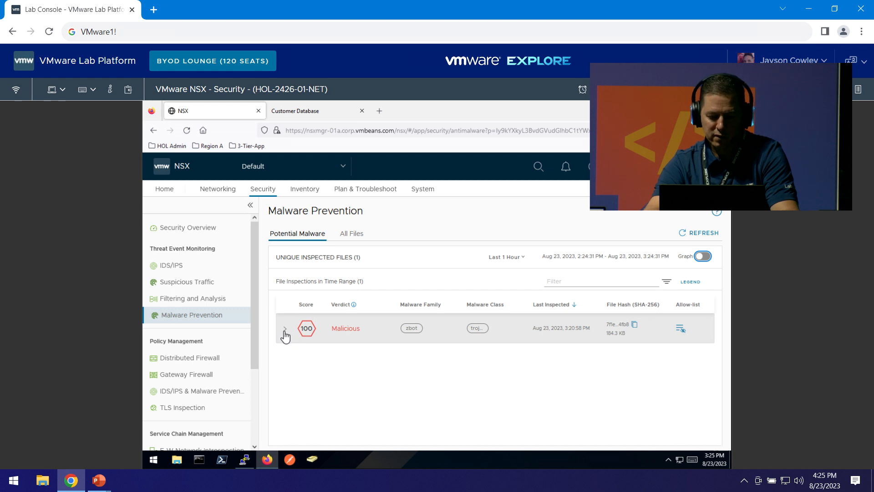
Expand the Malicious row to review microsoft_teeems.zip's HTTP transfer from 175.45.176.100 to 172.16.40.200.
{"action": "left_click", "coordinate": [284, 331]}
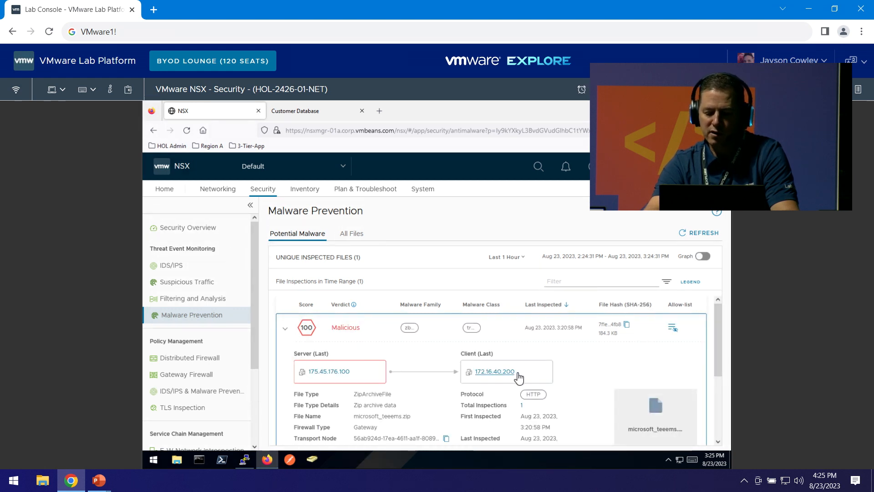
{"action": "left_click_drag", "start_coordinate": [518, 374], "coordinate": [487, 372]}
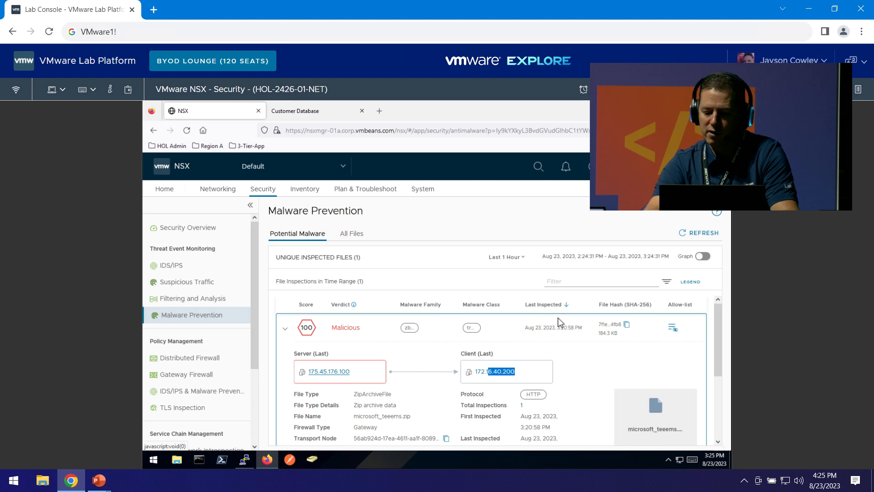
{"action": "left_click_drag", "start_coordinate": [717, 350], "coordinate": [714, 365]}
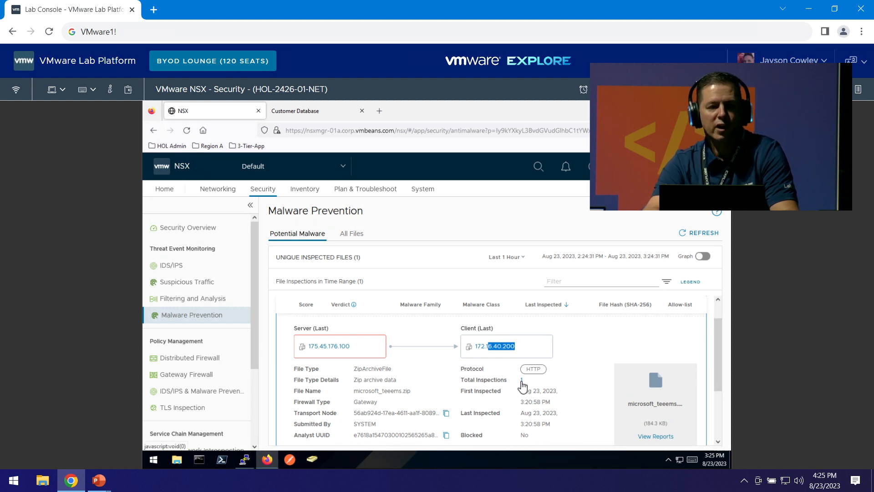
{"action": "left_click", "coordinate": [522, 383]}
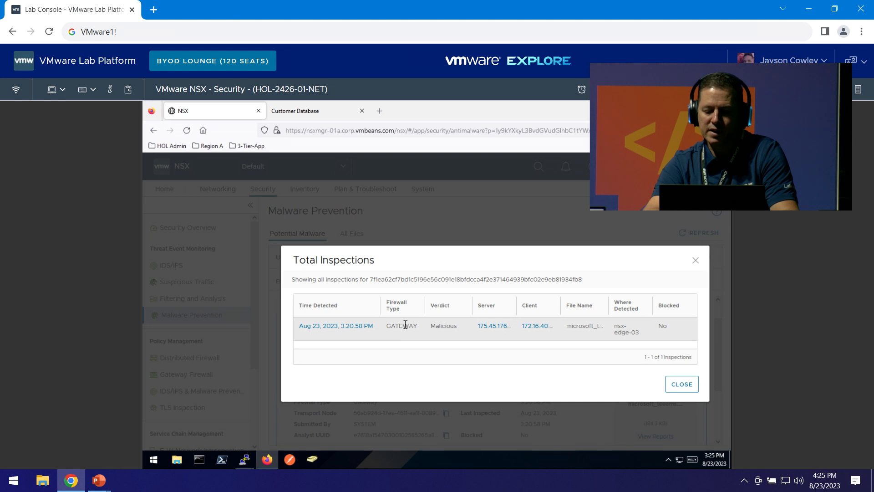
{"action": "left_click_drag", "start_coordinate": [405, 324], "coordinate": [381, 330]}
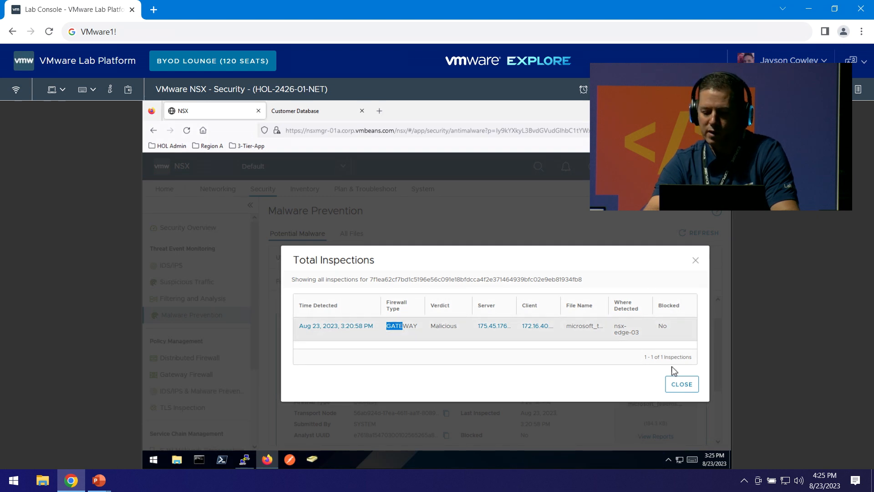
Open the zip file's sandbox reports to view the Analysis Overview with its MALICIOUS threat level.
{"action": "left_click", "coordinate": [675, 390]}
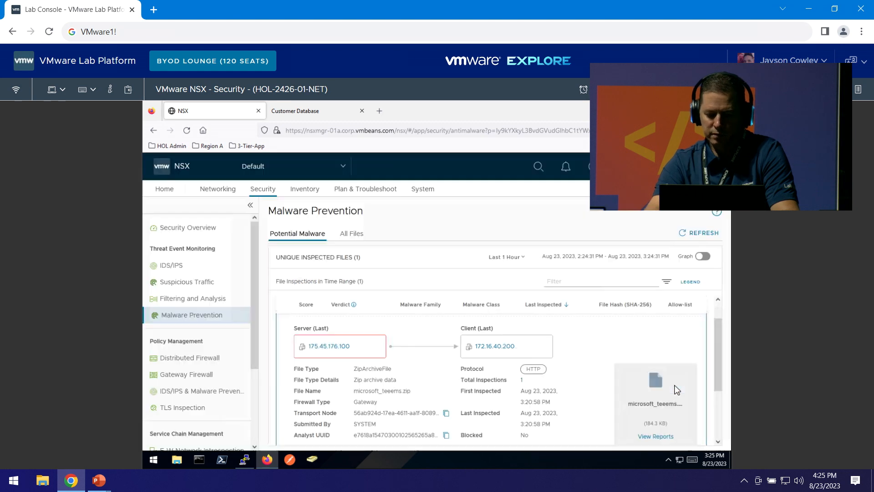
{"action": "scroll", "coordinate": [608, 371], "scroll_direction": "down", "scroll_amount": 3}
{"action": "scroll", "coordinate": [609, 371], "scroll_direction": "up", "scroll_amount": 4}
{"action": "scroll", "coordinate": [609, 371], "scroll_direction": "down", "scroll_amount": 2}
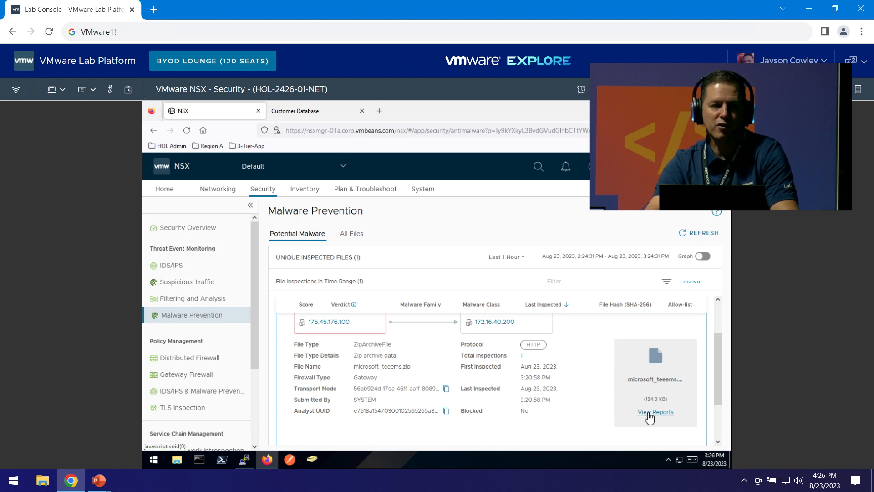
{"action": "left_click", "coordinate": [649, 414]}
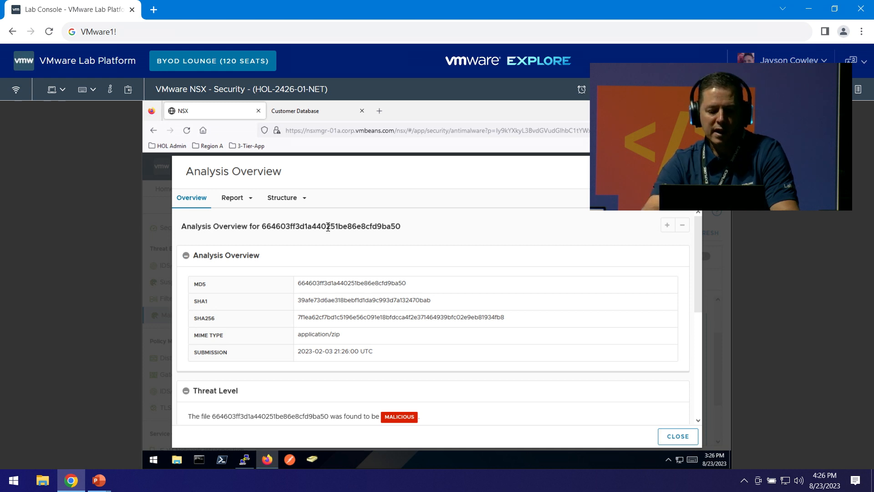
Review the Archive inflation analysis report, then close it to return to the file details.
{"action": "right_click", "coordinate": [235, 203]}
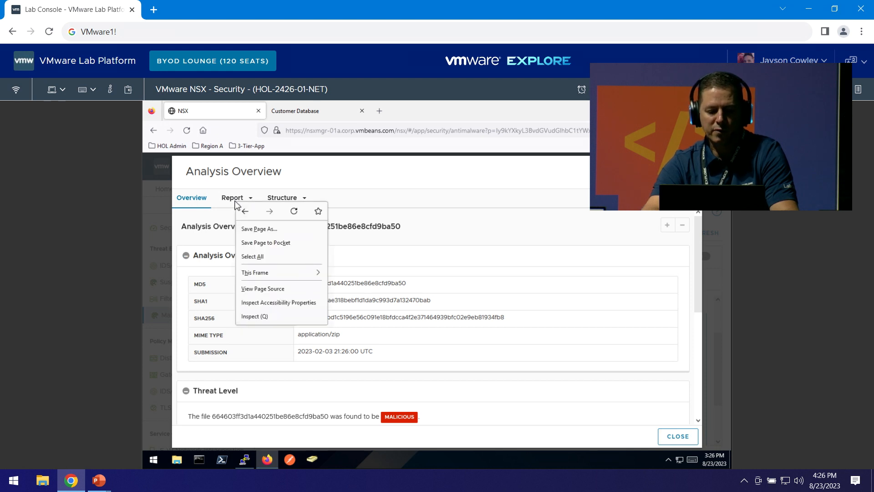
{"action": "left_click", "coordinate": [232, 203]}
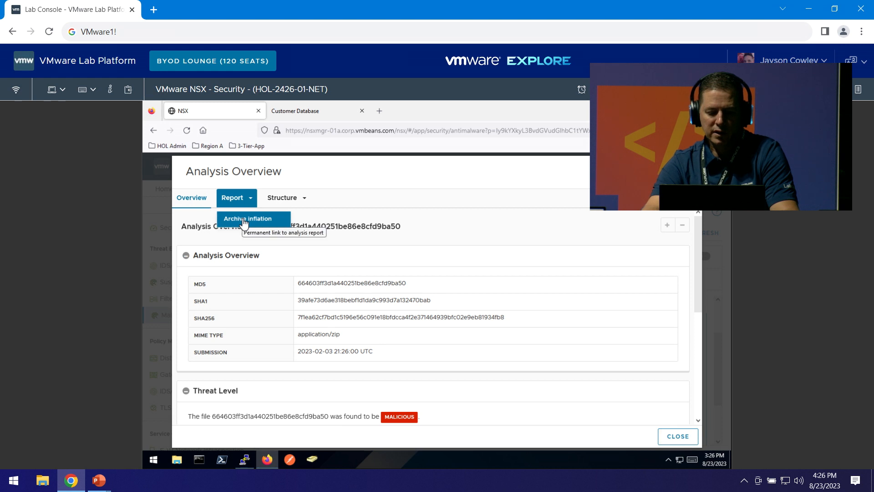
{"action": "left_click", "coordinate": [244, 221]}
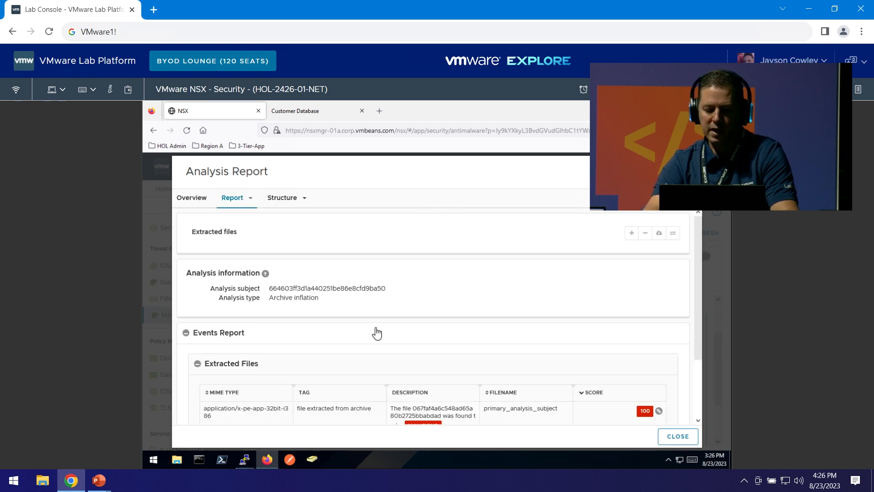
{"action": "scroll", "coordinate": [376, 334], "scroll_direction": "down", "scroll_amount": 2}
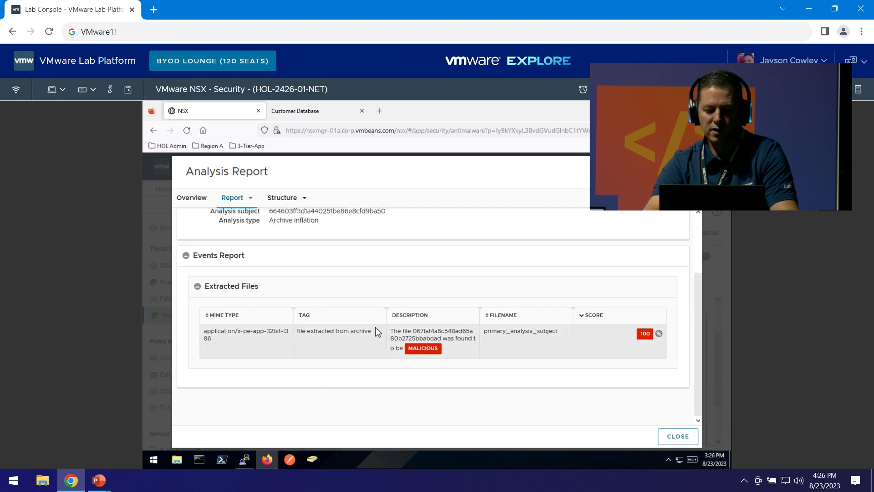
{"action": "scroll", "coordinate": [377, 332], "scroll_direction": "up", "scroll_amount": 2}
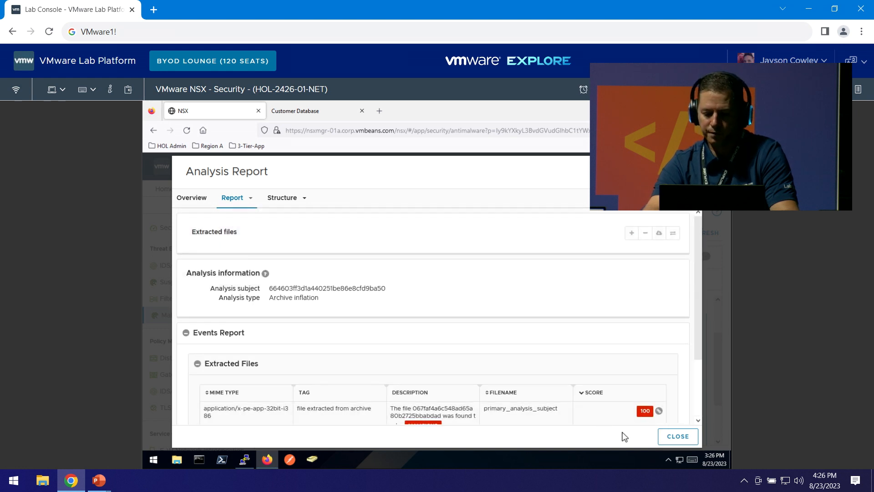
{"action": "left_click", "coordinate": [682, 443]}
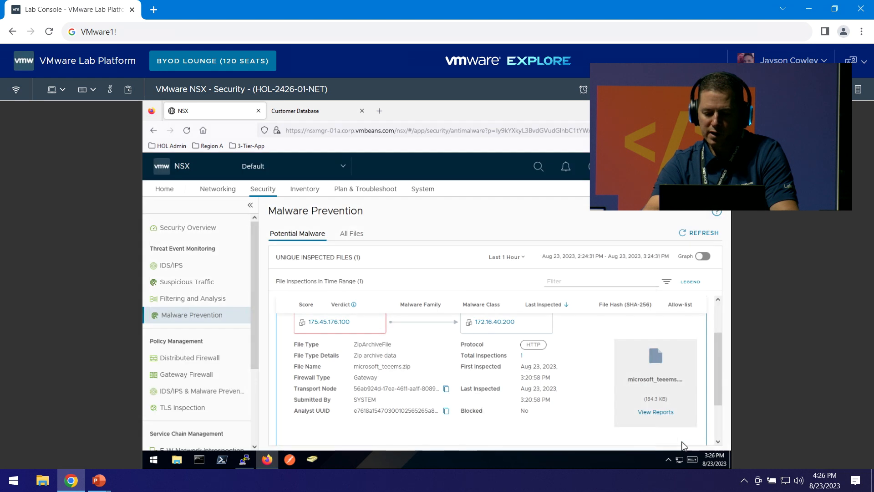
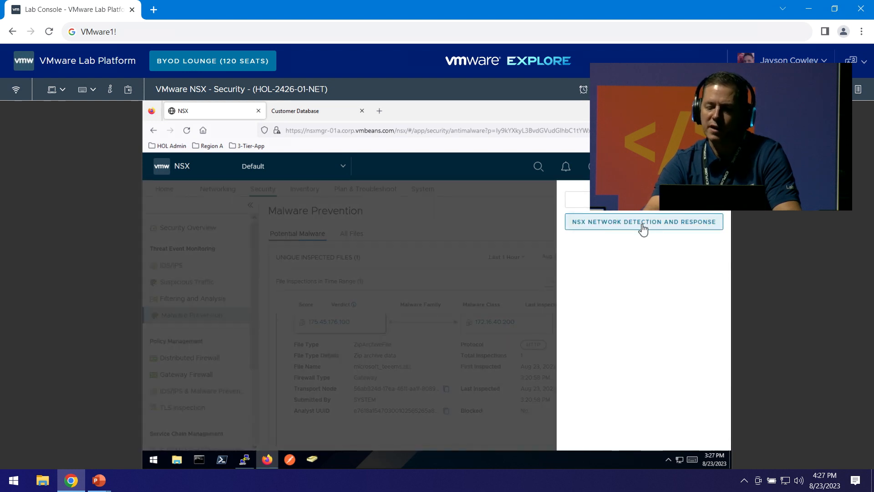
Launch NSX Network Detection and Response in a new tab, showing 7 detection events and 0 campaigns.
{"action": "left_click", "coordinate": [642, 223]}
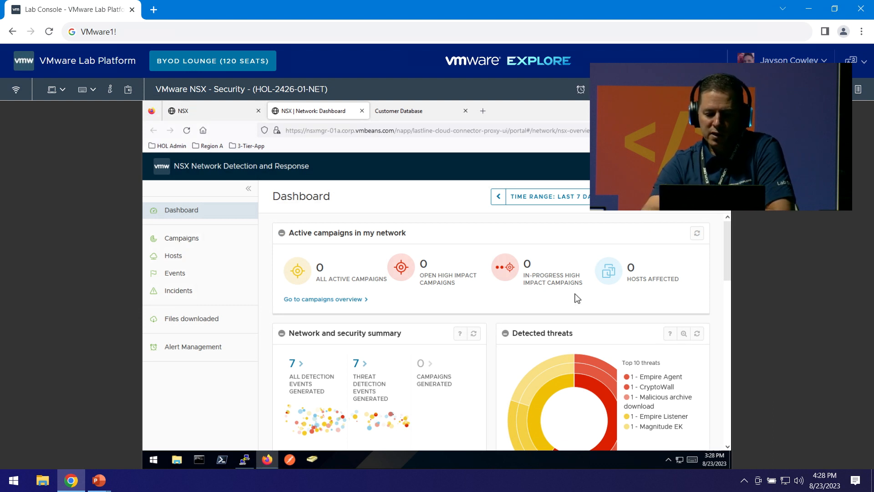
Open the NDR Events page to list Empire Listener, CryptoWall and Magnitude EK detections with impact scores.
{"action": "scroll", "coordinate": [577, 299], "scroll_direction": "down", "scroll_amount": 3}
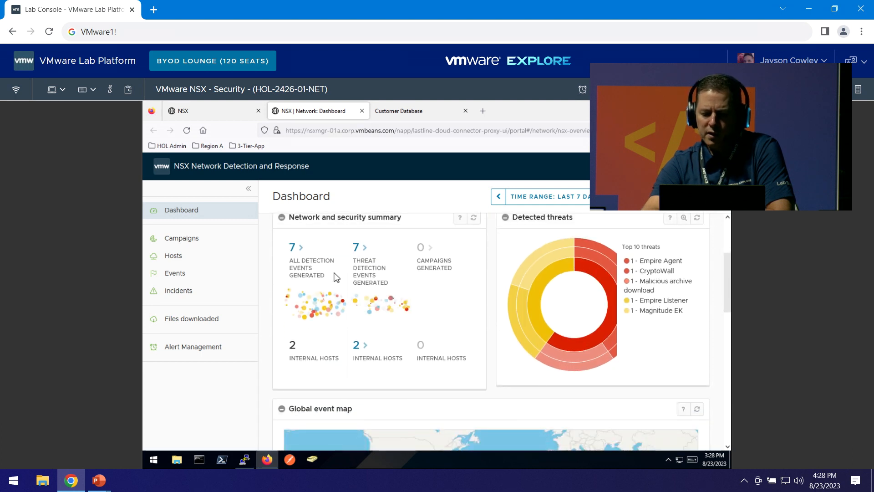
{"action": "scroll", "coordinate": [336, 276], "scroll_direction": "up", "scroll_amount": 3}
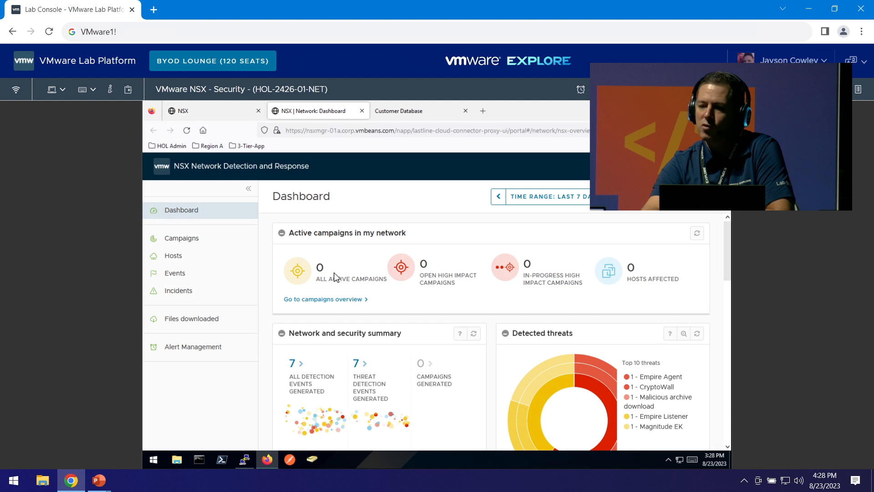
{"action": "left_click", "coordinate": [183, 275]}
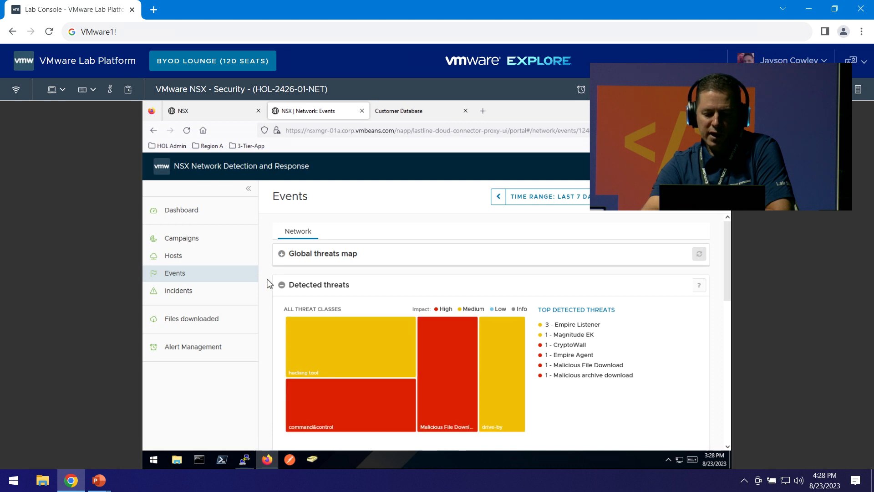
{"action": "scroll", "coordinate": [268, 283], "scroll_direction": "down", "scroll_amount": 3}
{"action": "scroll", "coordinate": [268, 284], "scroll_direction": "down", "scroll_amount": 5}
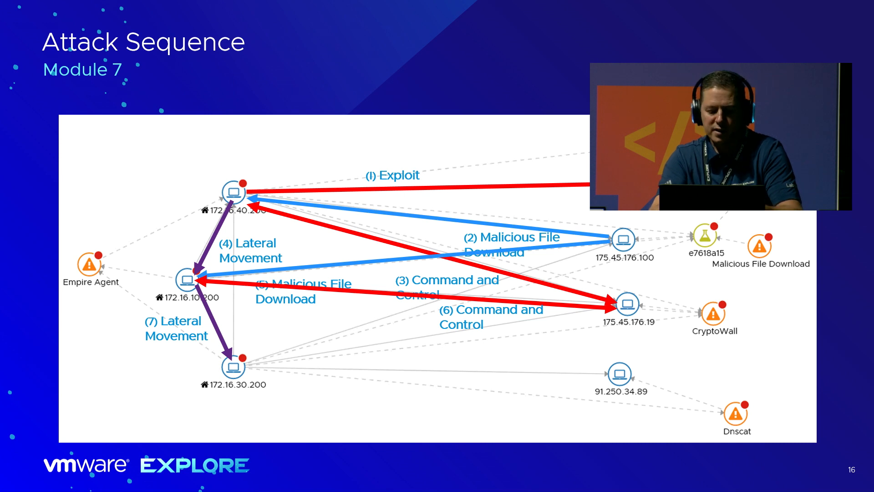
{"action": "key", "text": "alt+Tab"}
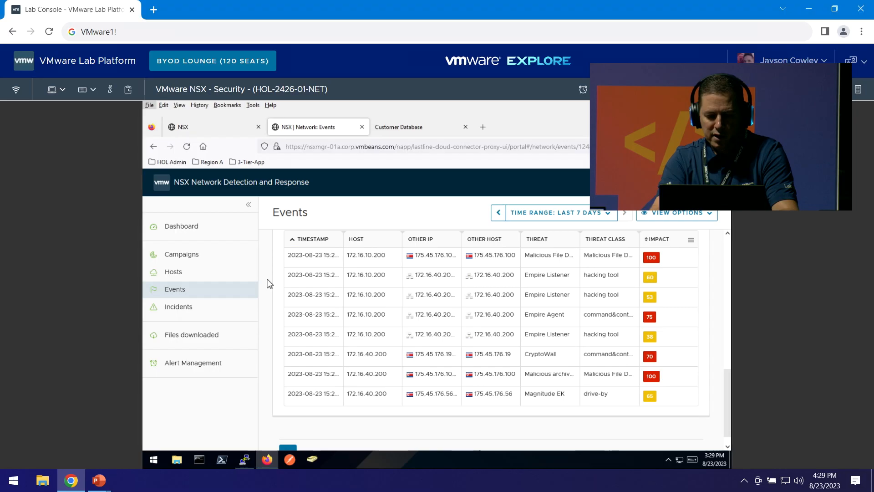
Close the frontend-webapp shell session in the Metasploit terminal with exit.
{"action": "left_click", "coordinate": [244, 459]}
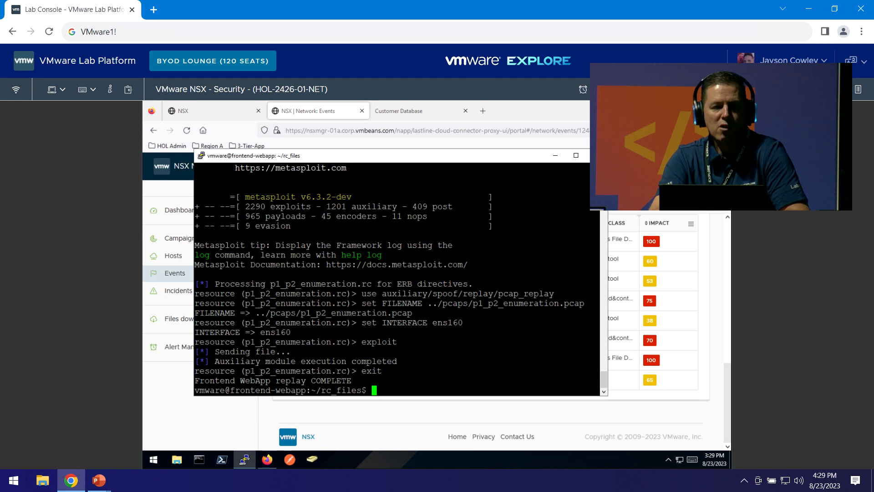
{"action": "type", "text": "e"}
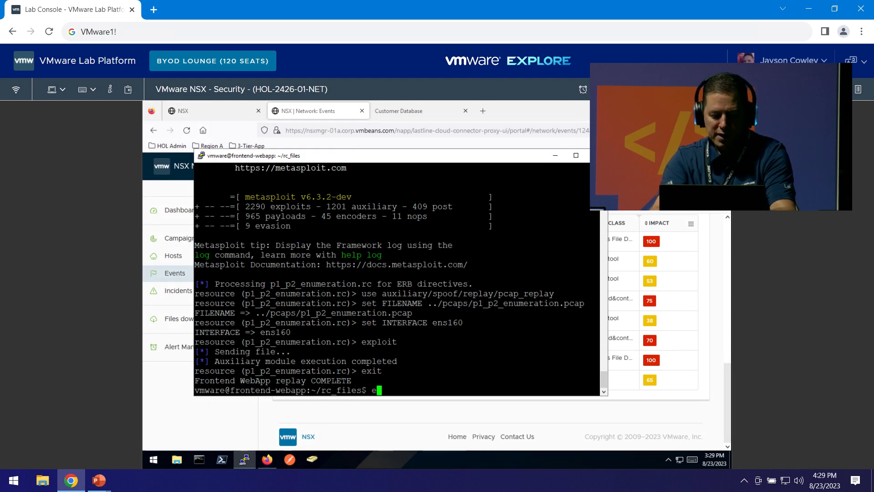
{"action": "type", "text": "xit"}
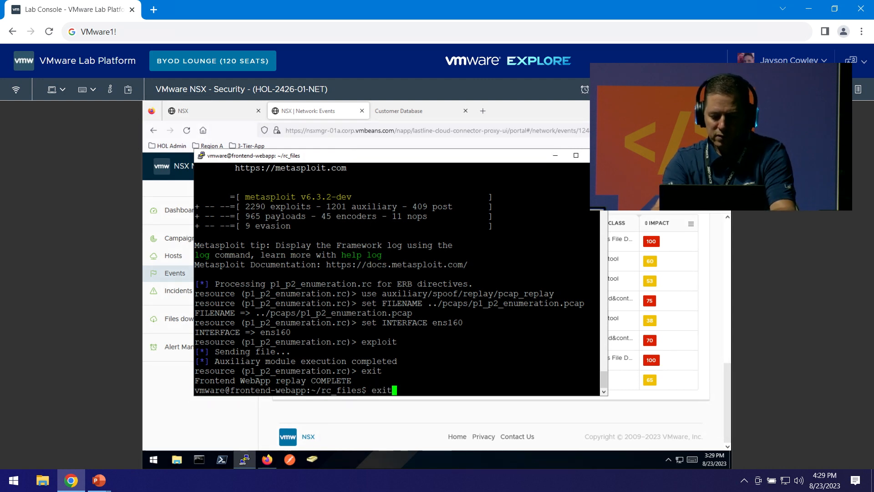
{"action": "key", "text": "Return"}
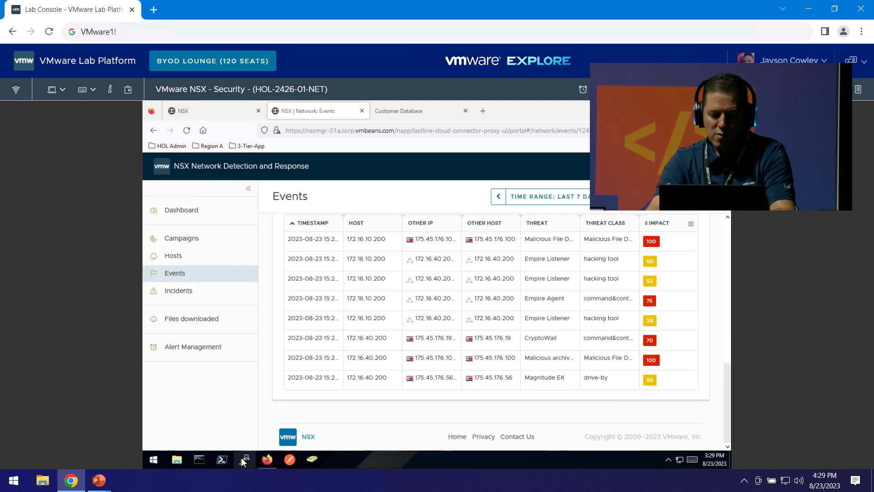
{"action": "left_click", "coordinate": [243, 460]}
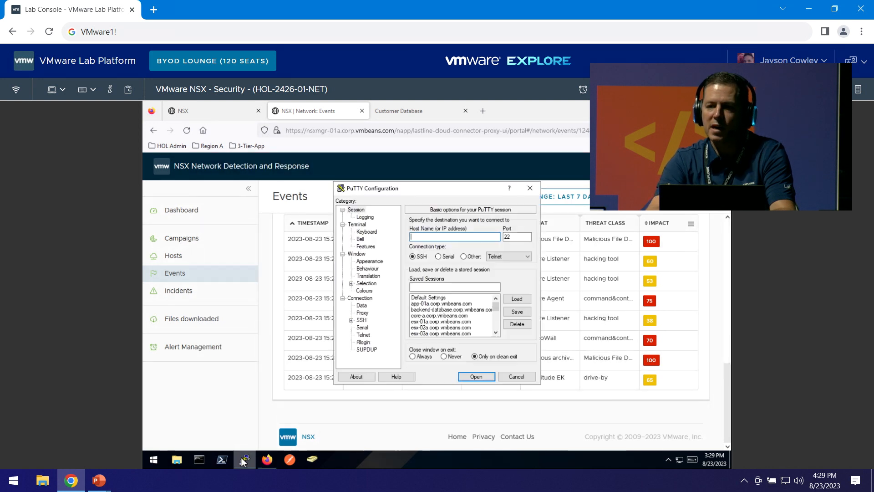
Connect to the saved backend-database session in PuTTY and log in.
{"action": "left_click", "coordinate": [440, 309]}
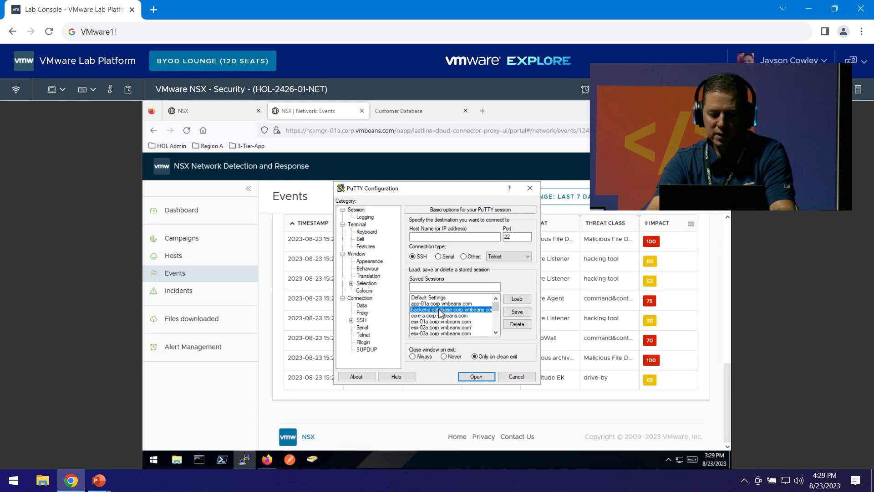
{"action": "left_click", "coordinate": [476, 376]}
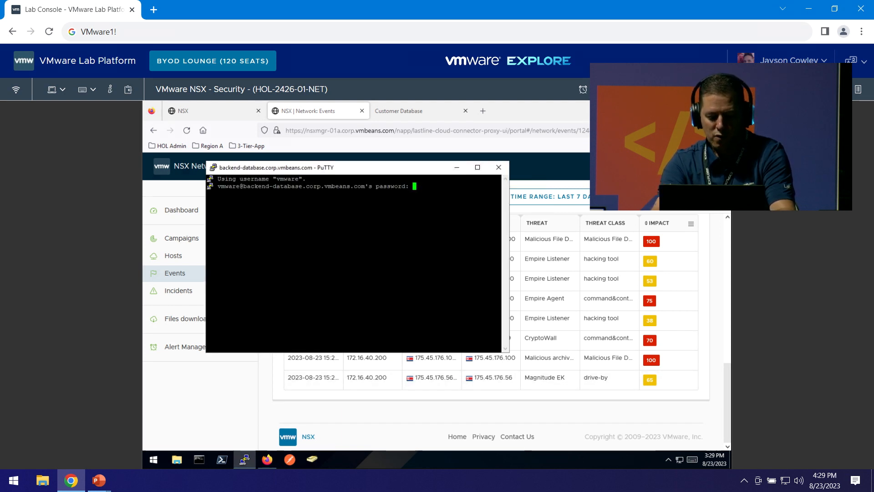
{"action": "key", "text": "Return"}
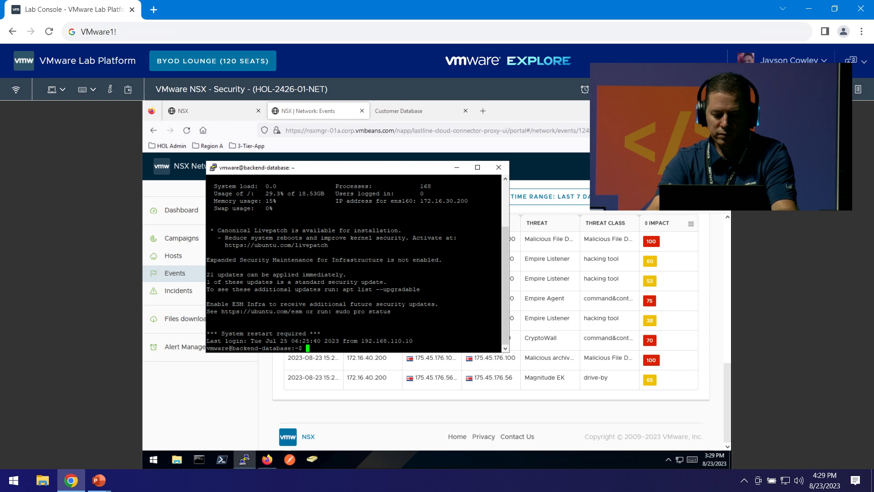
In the rc_files folder, list the files and run the ./DoBadStuff_P2.bash attack script.
{"action": "type", "text": "cd rc_files/"}
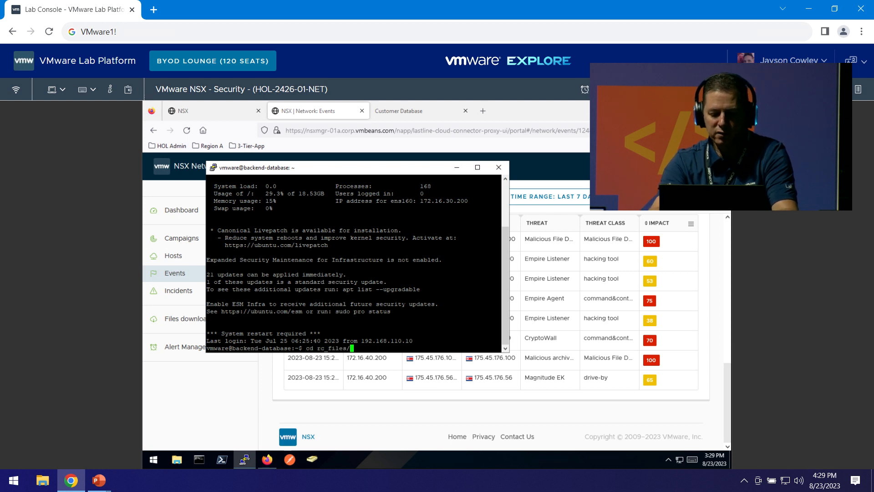
{"action": "key", "text": "Return"}
{"action": "type", "text": "l"}
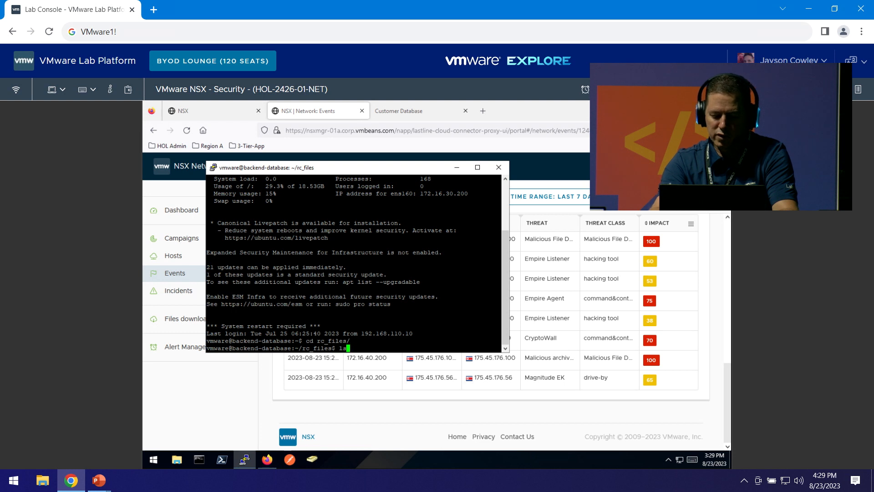
{"action": "type", "text": "s"}
{"action": "key", "text": "Return"}
{"action": "type", "text": "./"}
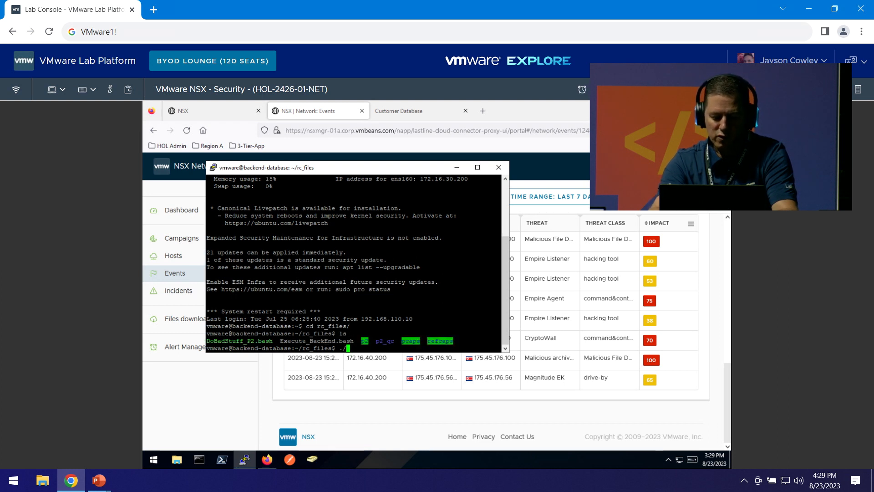
{"action": "type", "text": "D"}
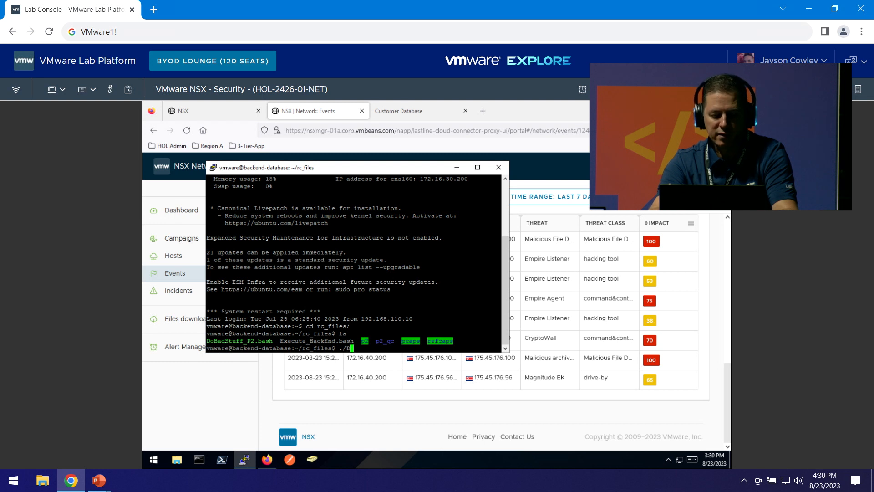
{"action": "key", "text": "Tab"}
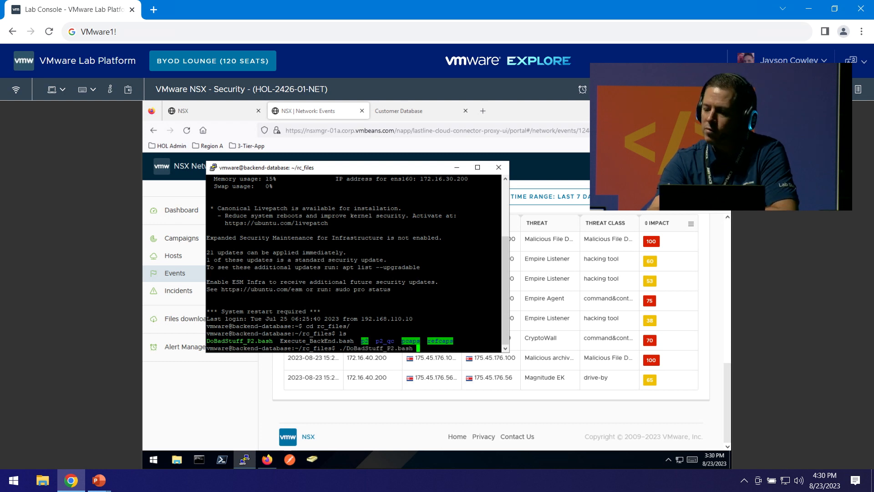
{"action": "key", "text": "Return"}
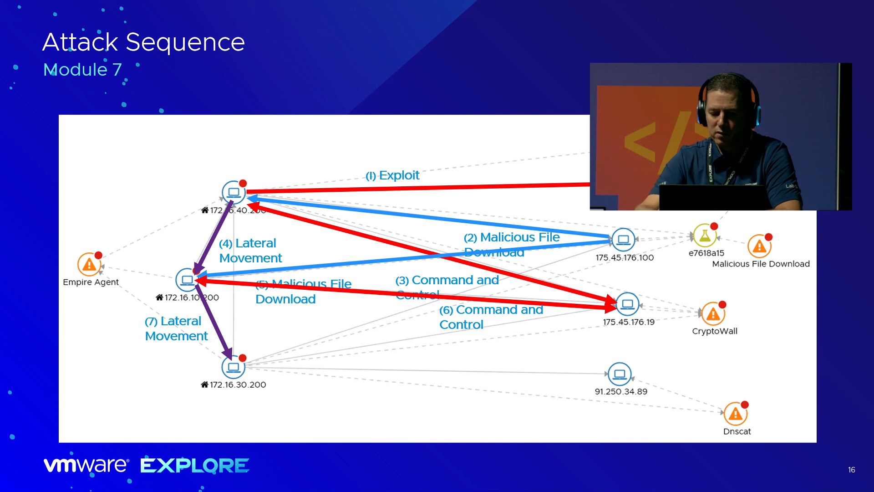
{"action": "key", "text": "Page_Down"}
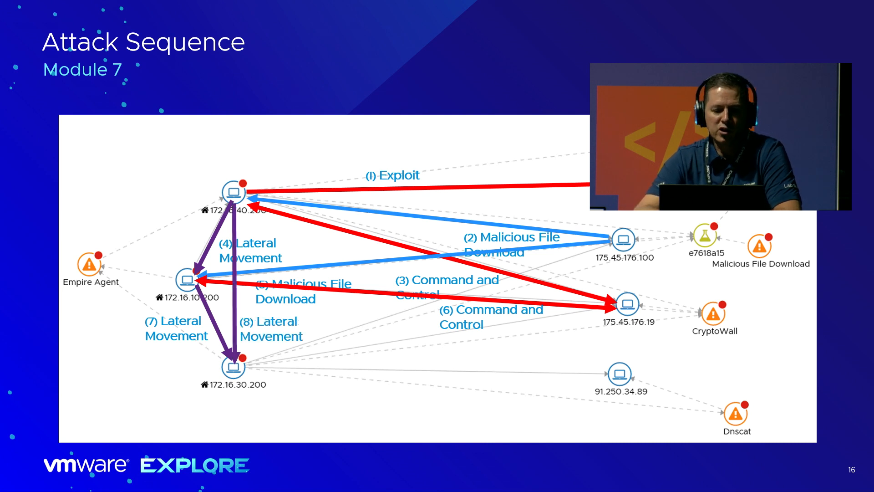
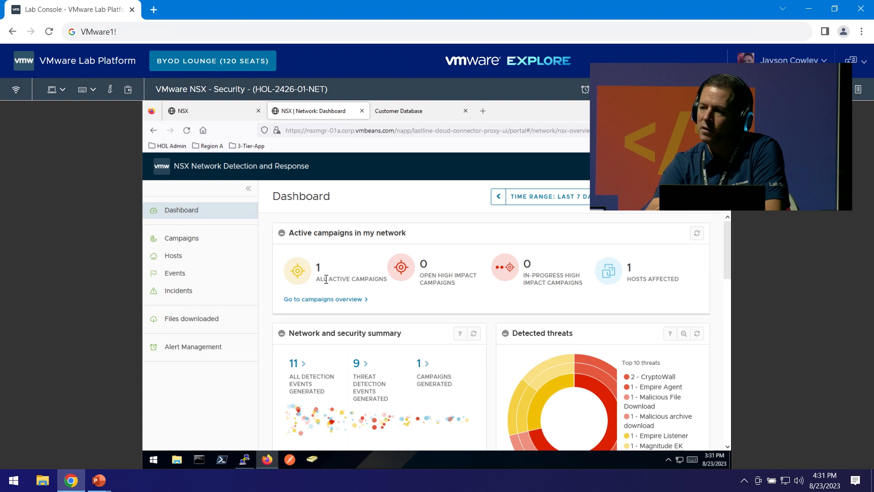
Go from the Dashboard to the Campaigns overview and bring up link options for campaign b71d41.
{"action": "left_click", "coordinate": [320, 304]}
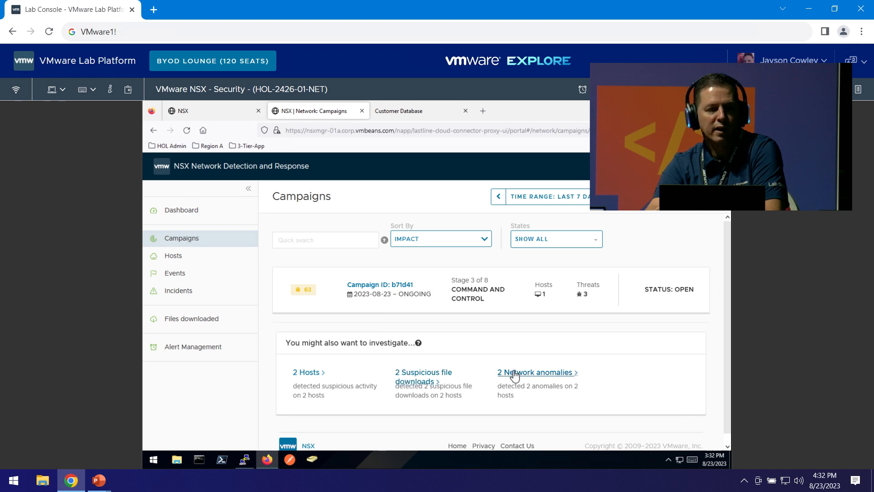
{"action": "right_click", "coordinate": [398, 284]}
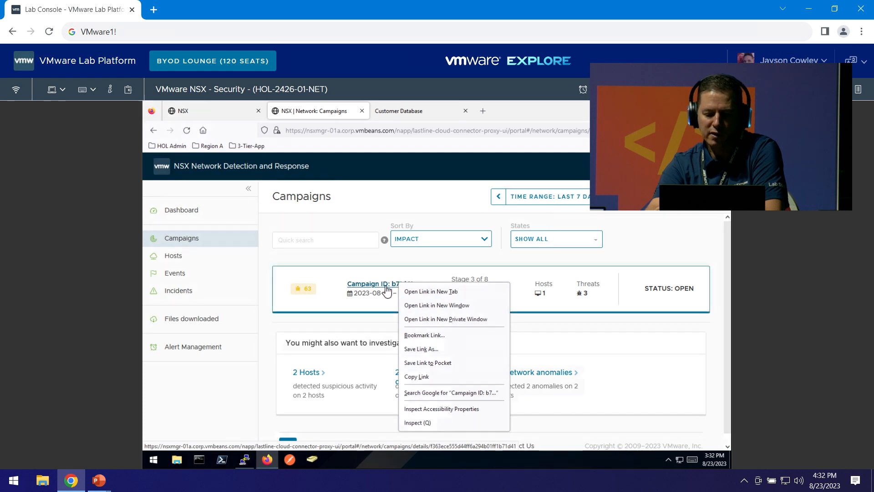
Inspect campaign b71d41's overview down to its blueprint, then show the Events page of Empire Listener detections.
{"action": "left_click", "coordinate": [389, 286]}
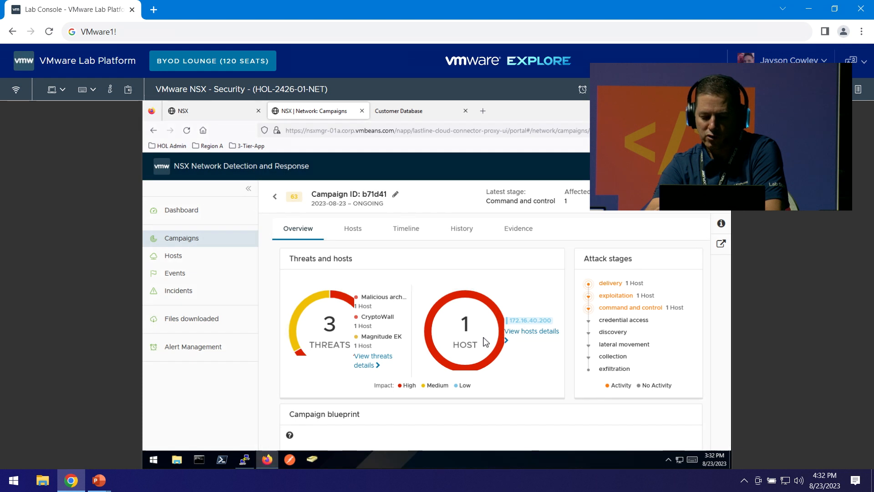
{"action": "mouse_move", "coordinate": [619, 286]}
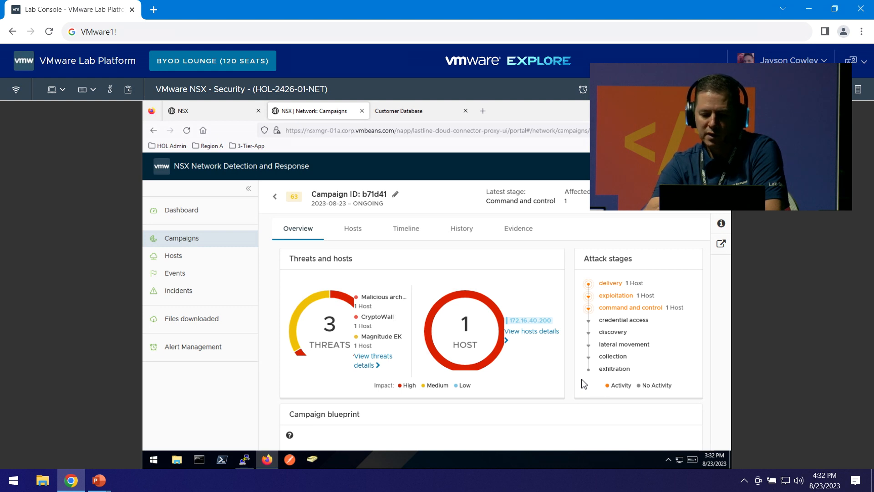
{"action": "scroll", "coordinate": [584, 383], "scroll_direction": "down", "scroll_amount": 5}
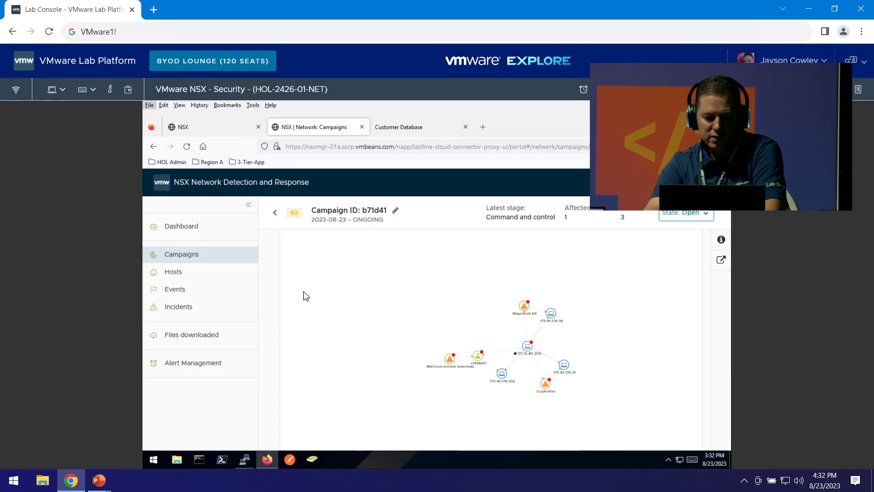
{"action": "left_click", "coordinate": [177, 248]}
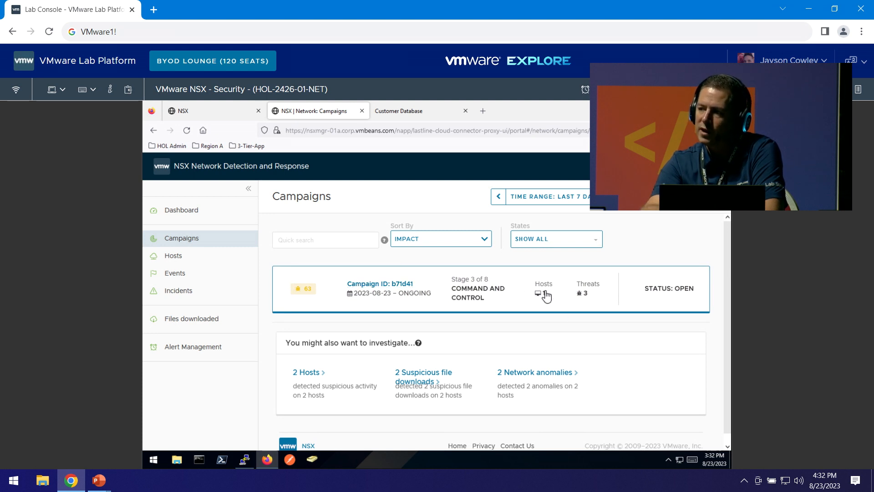
{"action": "left_click", "coordinate": [179, 276]}
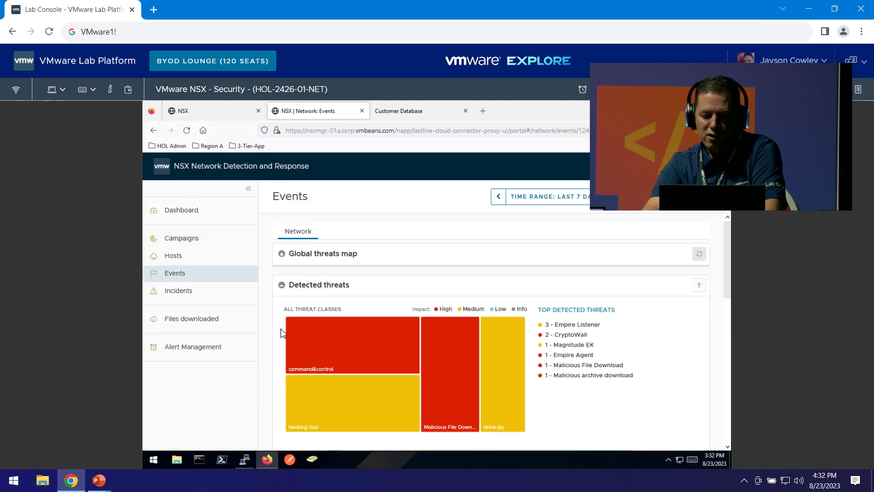
{"action": "scroll", "coordinate": [281, 333], "scroll_direction": "down", "scroll_amount": 10}
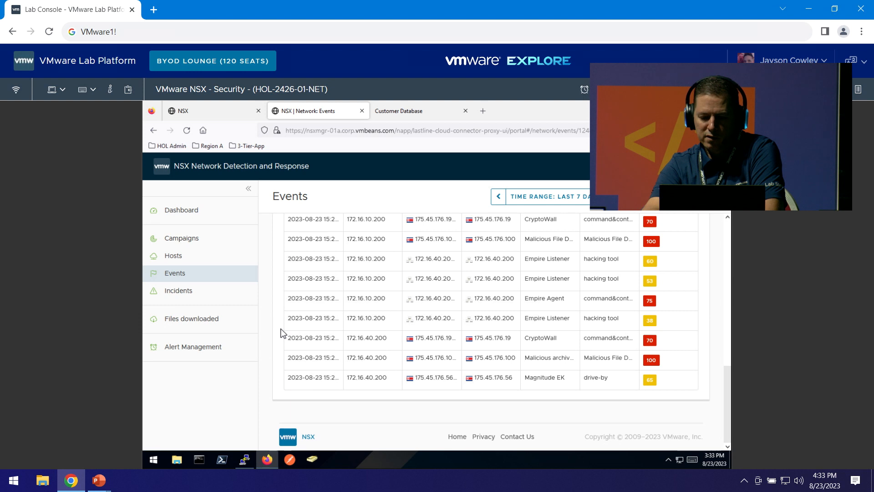
{"action": "scroll", "coordinate": [281, 333], "scroll_direction": "up", "scroll_amount": 3}
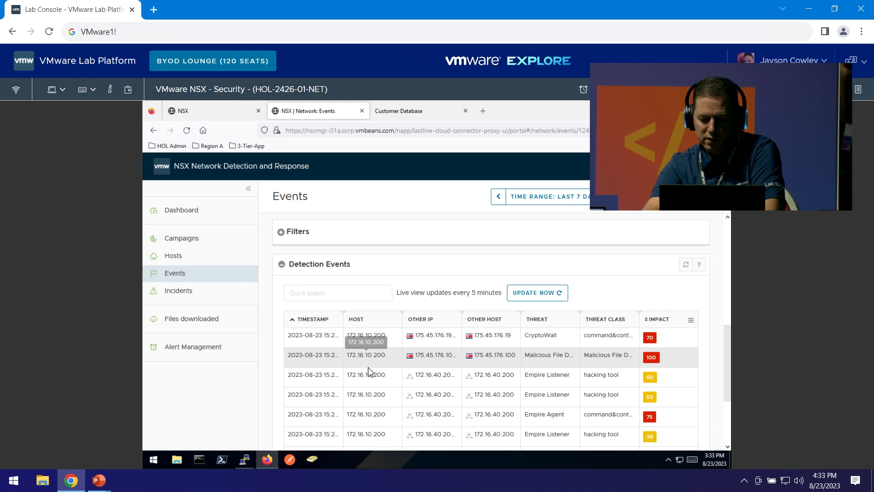
{"action": "scroll", "coordinate": [371, 411], "scroll_direction": "down", "scroll_amount": 3}
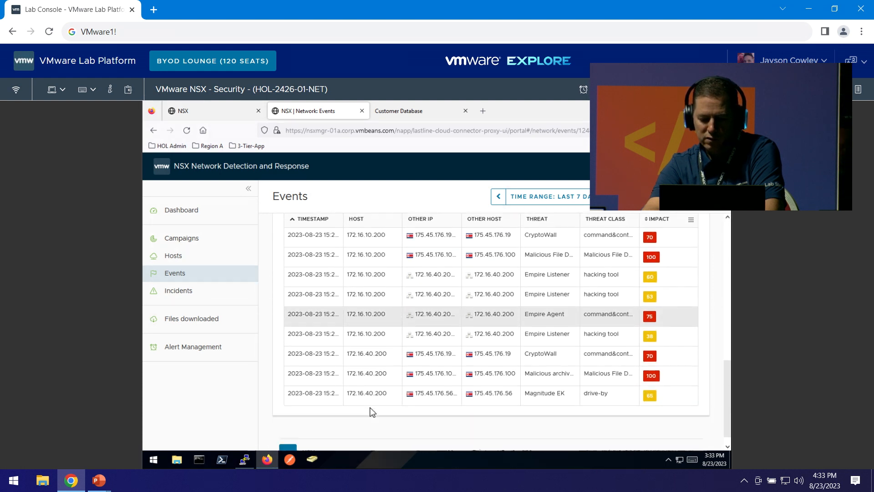
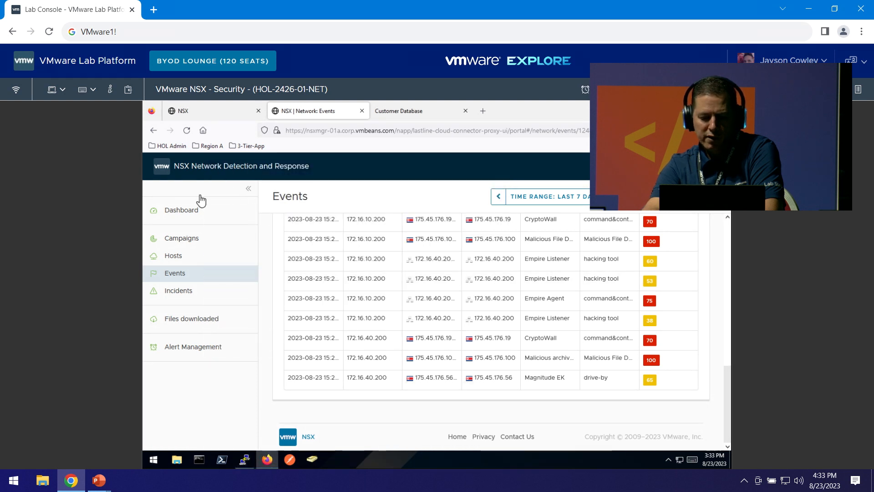
Go from the dashboard back to the events list and filter it to threat detections only.
{"action": "left_click", "coordinate": [183, 218]}
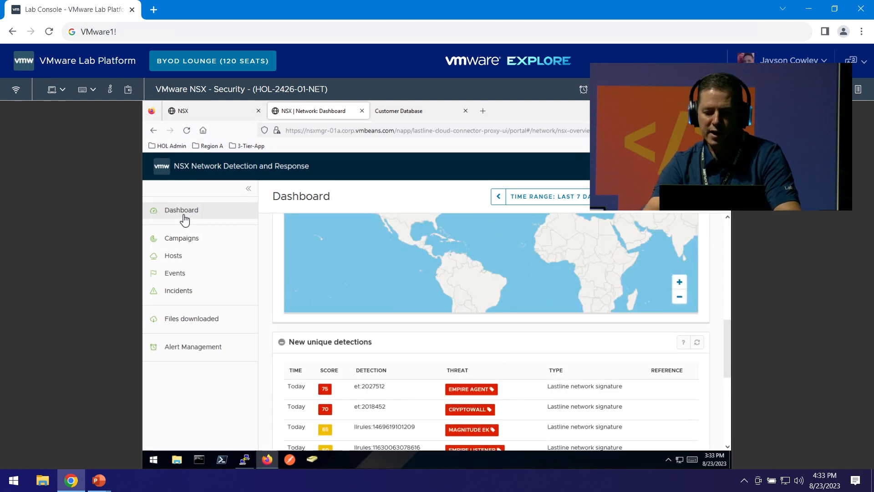
{"action": "left_click", "coordinate": [178, 279]}
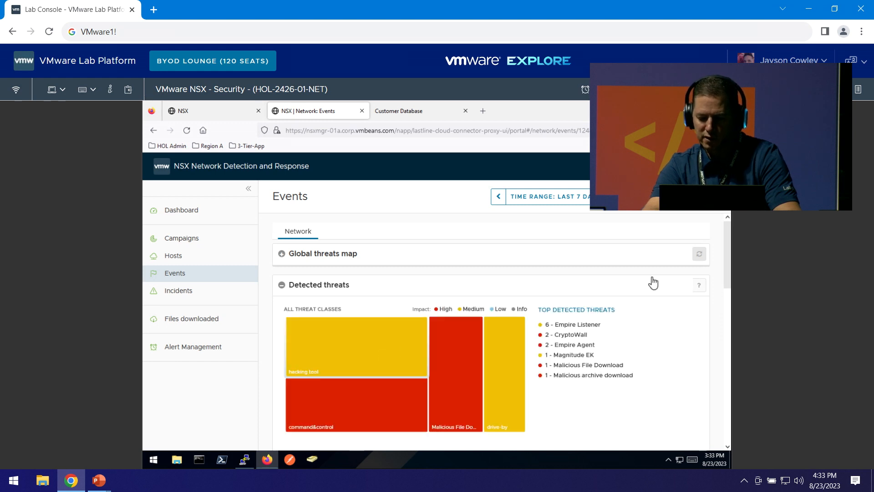
{"action": "scroll", "coordinate": [728, 270], "scroll_direction": "down", "scroll_amount": 2}
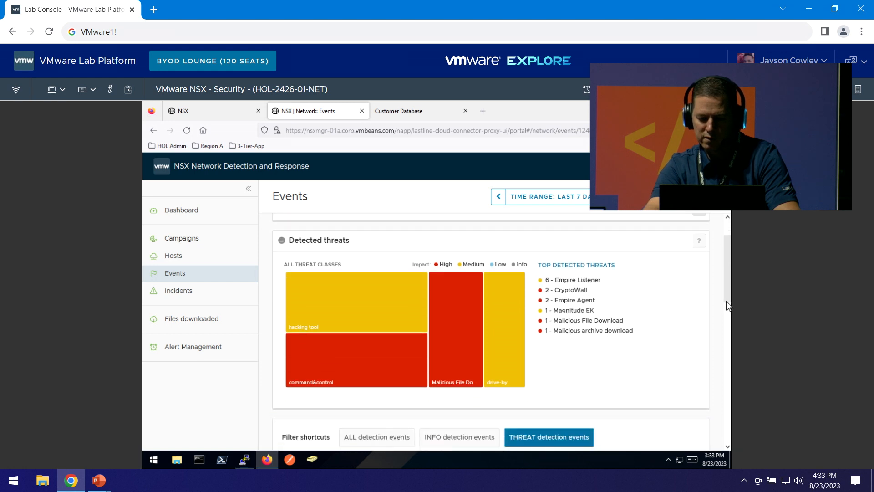
{"action": "scroll", "coordinate": [729, 304], "scroll_direction": "down", "scroll_amount": 3}
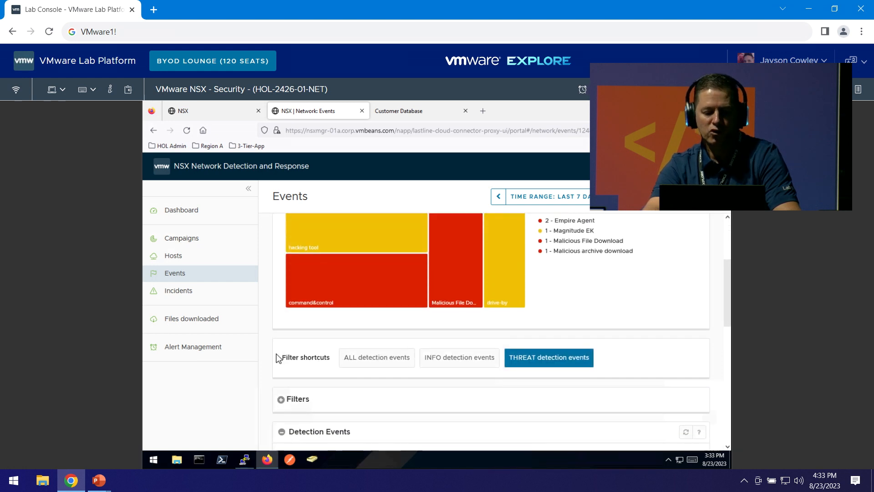
{"action": "left_click", "coordinate": [361, 363]}
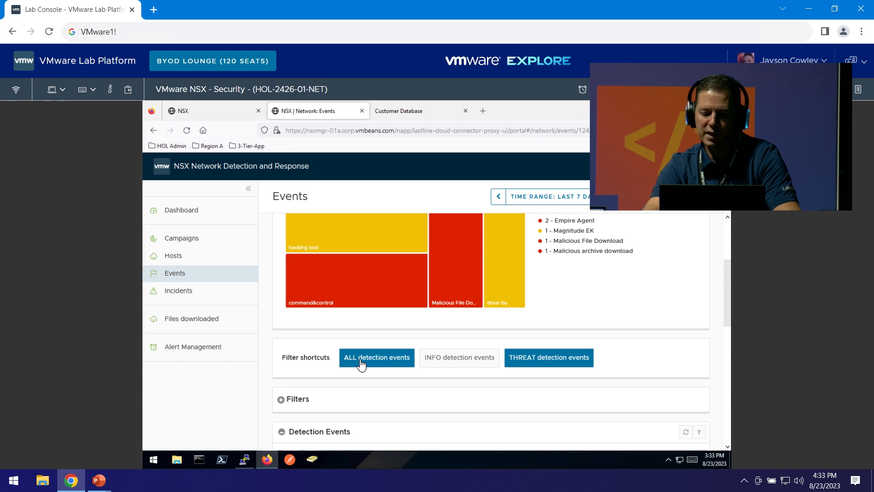
{"action": "left_click", "coordinate": [464, 360]}
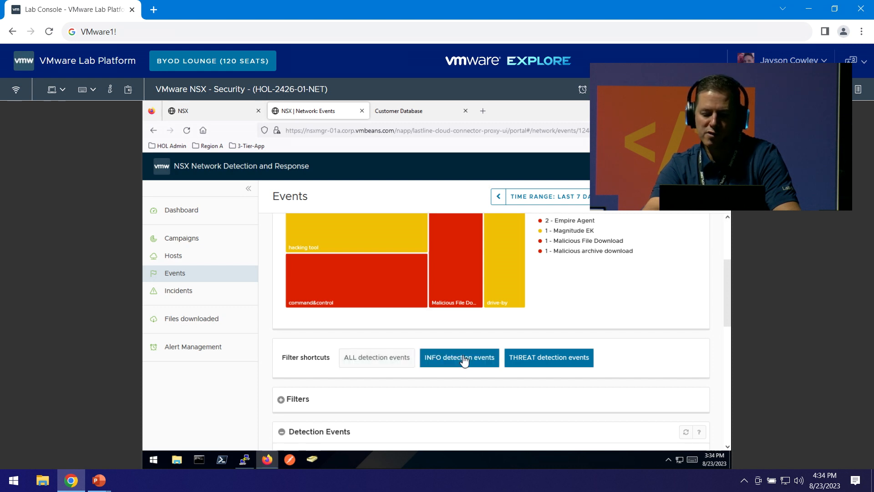
{"action": "left_click", "coordinate": [539, 358]}
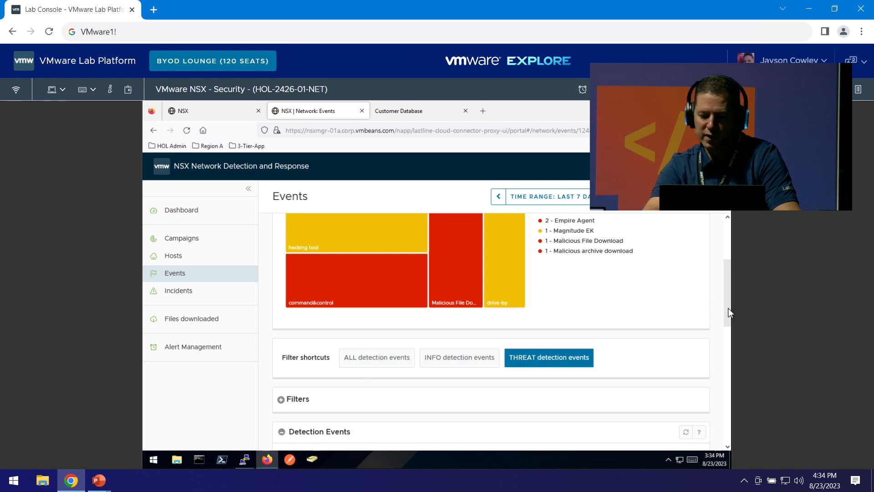
{"action": "left_click_drag", "start_coordinate": [729, 310], "coordinate": [728, 345]}
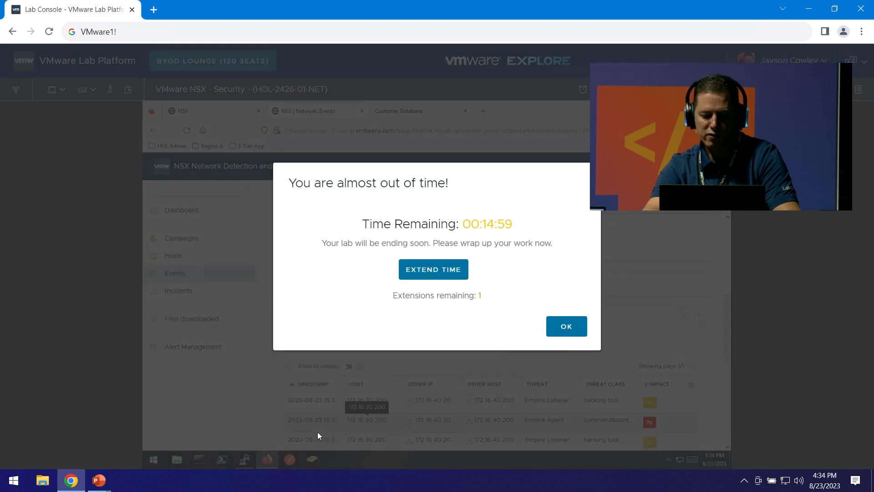
Extend the lab session time and open the summary of Empire Agent event 13.
{"action": "left_click", "coordinate": [427, 276]}
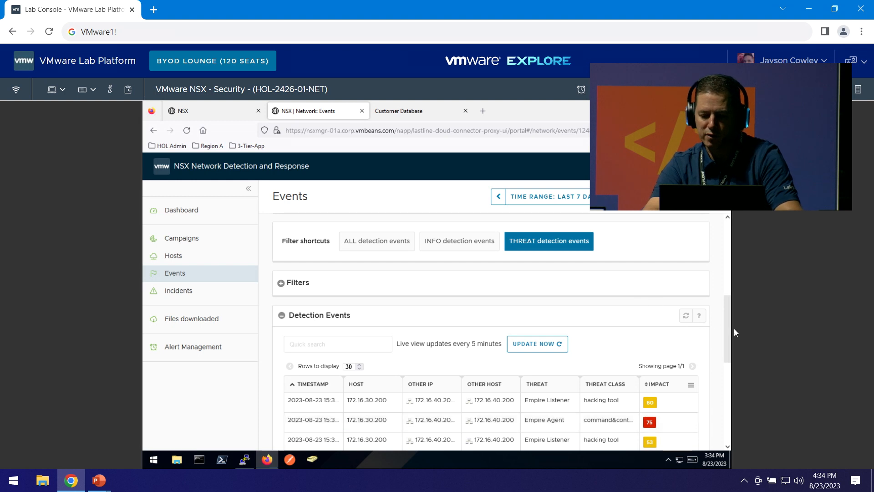
{"action": "scroll", "coordinate": [729, 340], "scroll_direction": "down", "scroll_amount": 2}
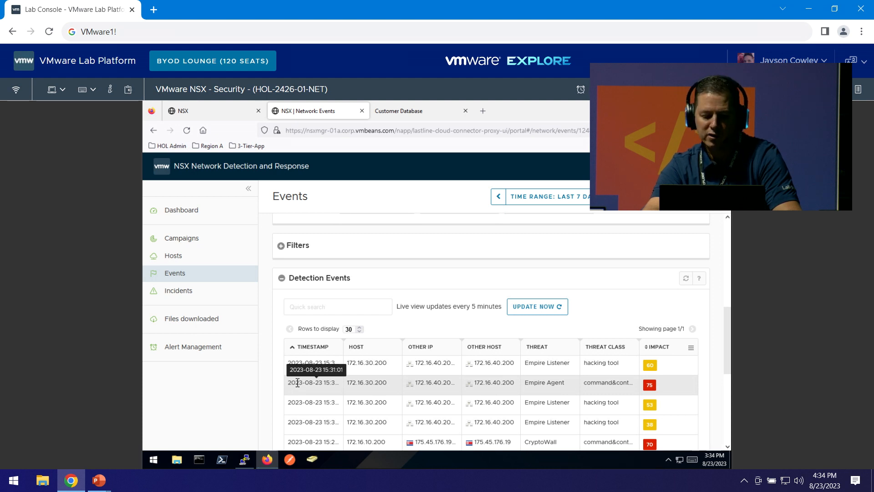
{"action": "left_click", "coordinate": [297, 382]}
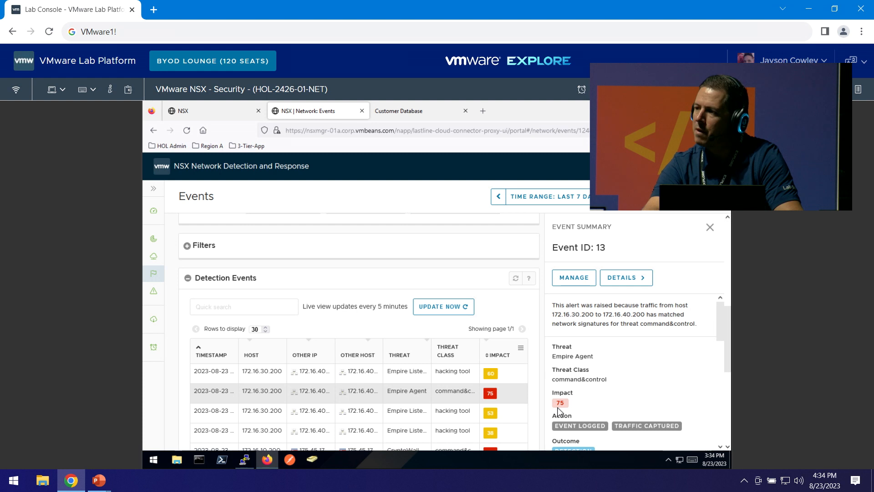
Review event 13's summary, including signature et:2027512, and open its full event profile.
{"action": "left_click_drag", "start_coordinate": [718, 330], "coordinate": [726, 384]}
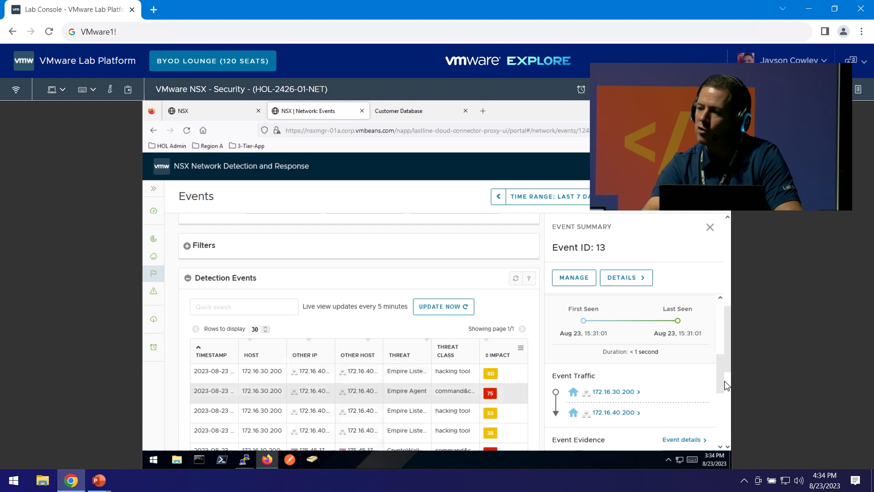
{"action": "scroll", "coordinate": [672, 385], "scroll_direction": "down", "scroll_amount": 2}
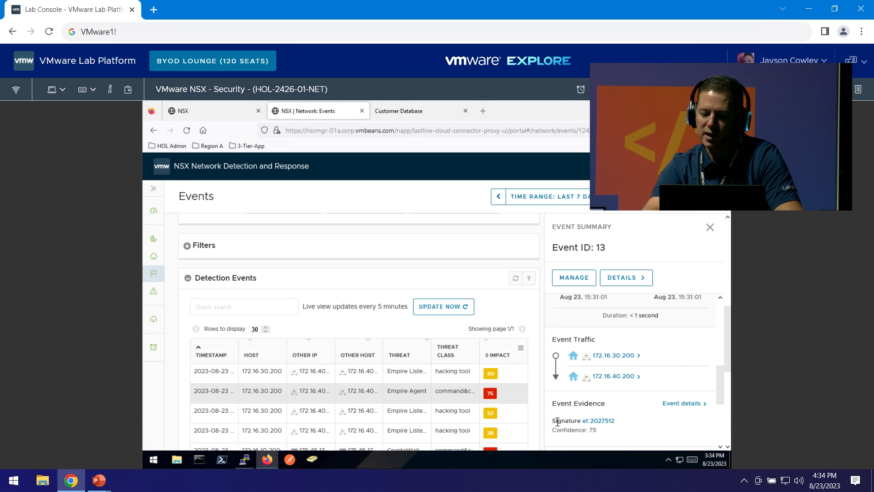
{"action": "left_click_drag", "start_coordinate": [550, 421], "coordinate": [624, 427]}
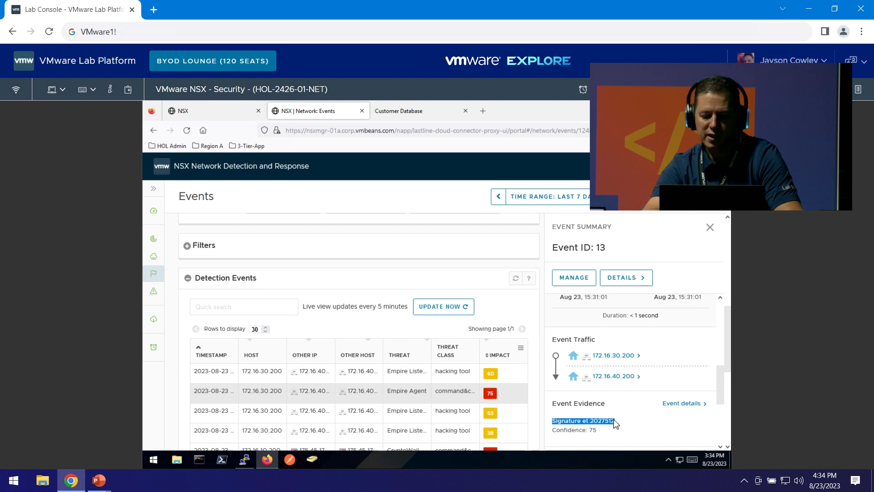
{"action": "left_click", "coordinate": [625, 418]}
{"action": "left_click", "coordinate": [666, 403]}
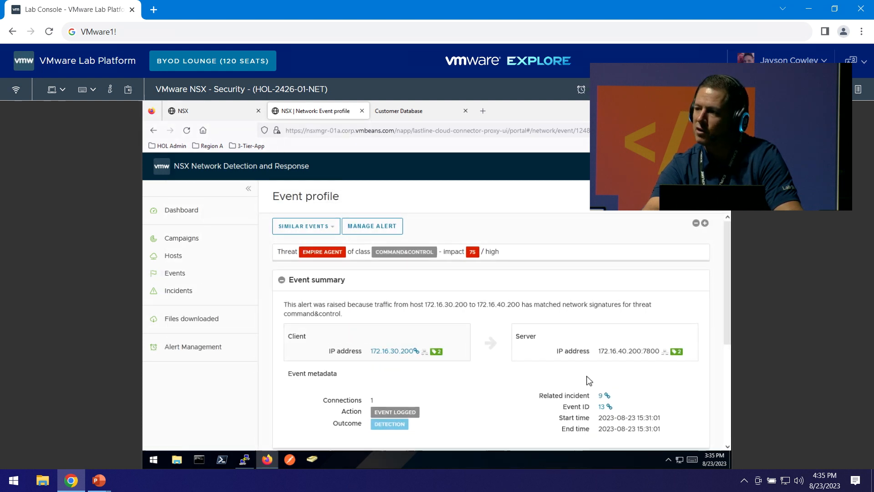
Expand event 13's Event evidence and Captured traffic sections.
{"action": "scroll", "coordinate": [589, 380], "scroll_direction": "down", "scroll_amount": 4}
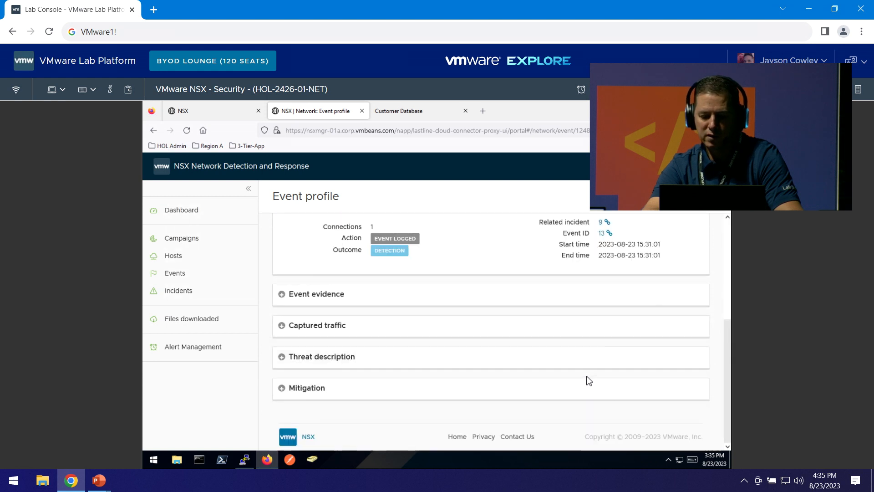
{"action": "left_click", "coordinate": [280, 296]}
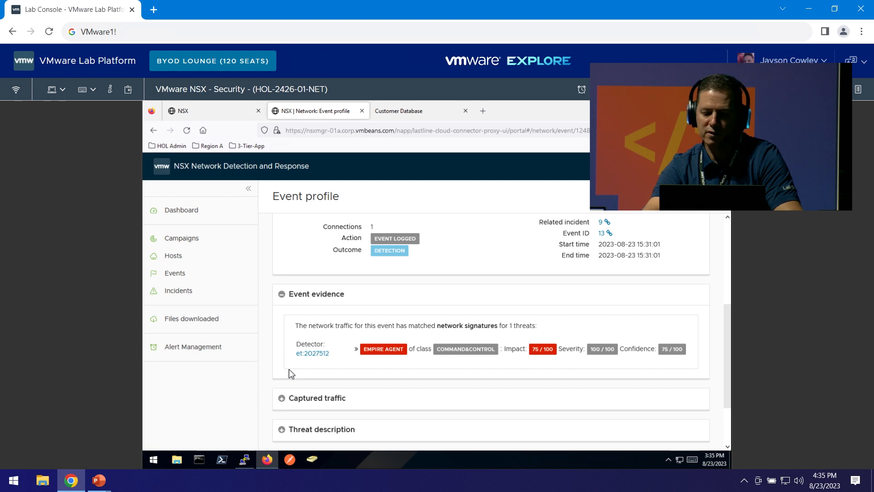
{"action": "left_click", "coordinate": [281, 399]}
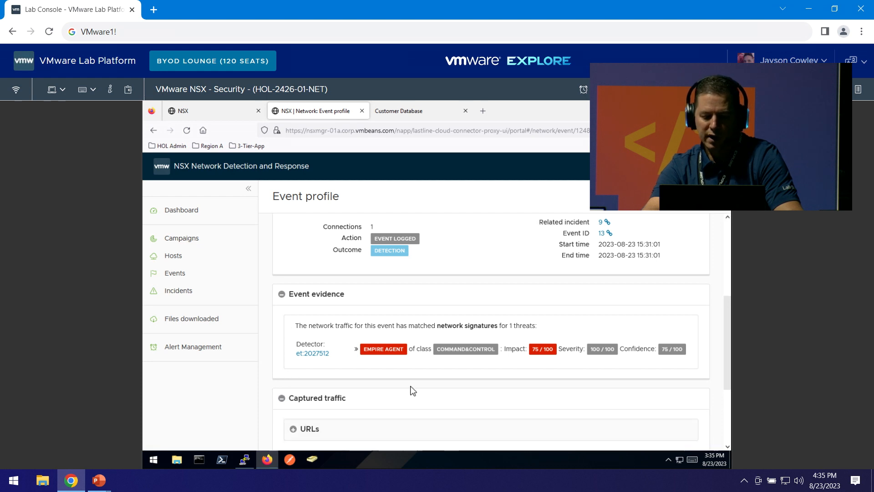
{"action": "scroll", "coordinate": [410, 388], "scroll_direction": "down", "scroll_amount": 3}
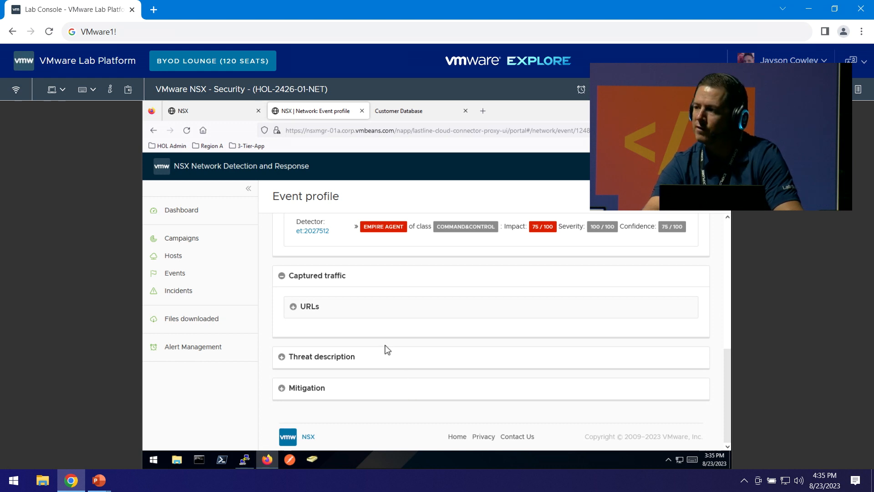
Reveal the captured news.php URL request and its raw URL, then go to Campaigns.
{"action": "left_click", "coordinate": [292, 308]}
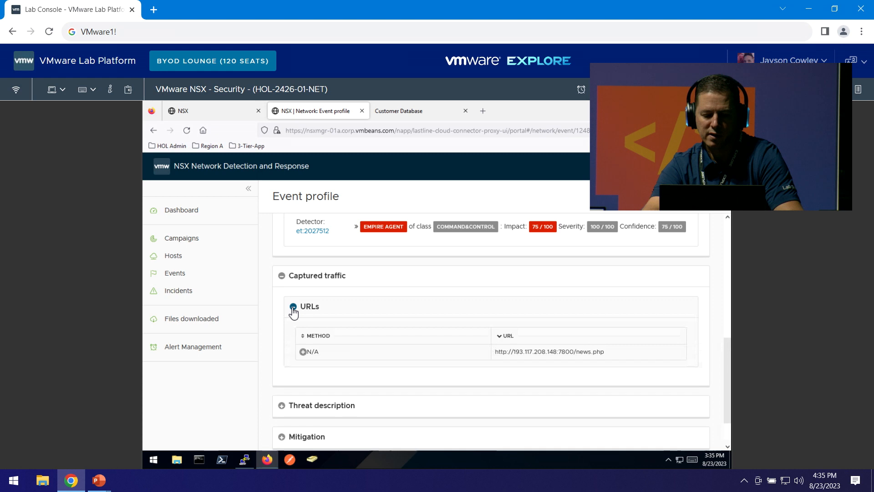
{"action": "left_click", "coordinate": [303, 352]}
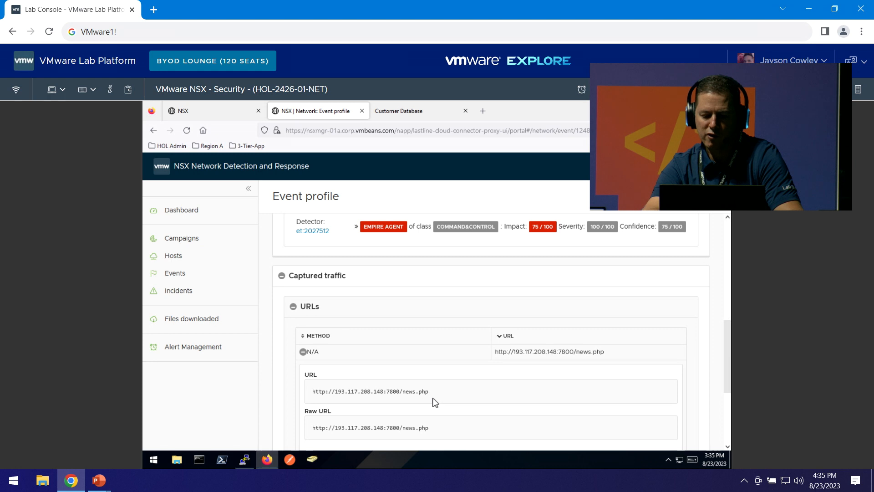
{"action": "scroll", "coordinate": [435, 402], "scroll_direction": "down", "scroll_amount": 3}
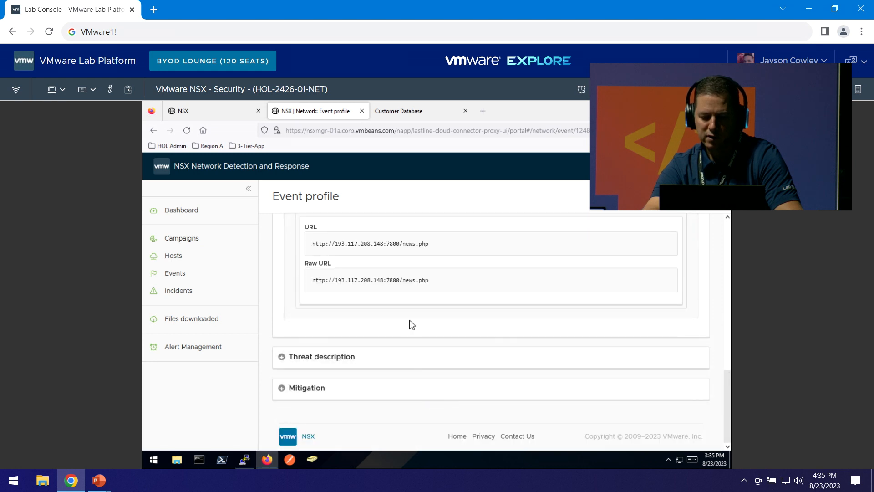
{"action": "left_click_drag", "start_coordinate": [367, 279], "coordinate": [419, 280]}
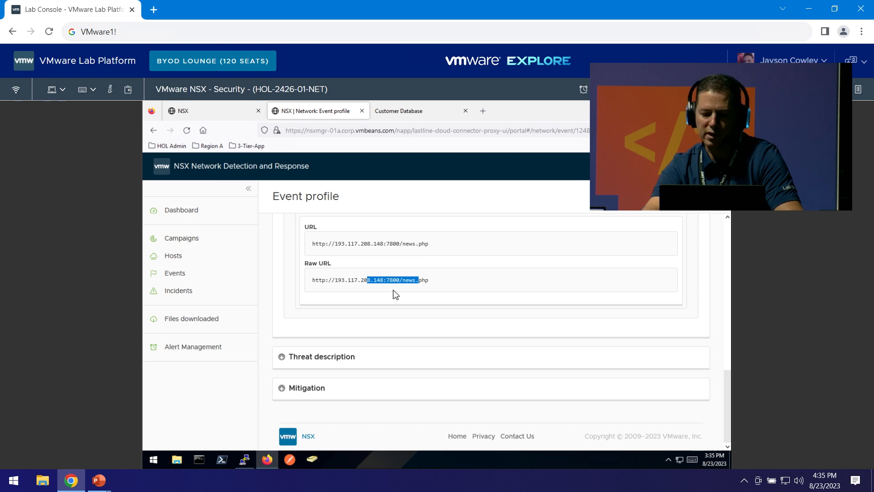
{"action": "left_click", "coordinate": [189, 239]}
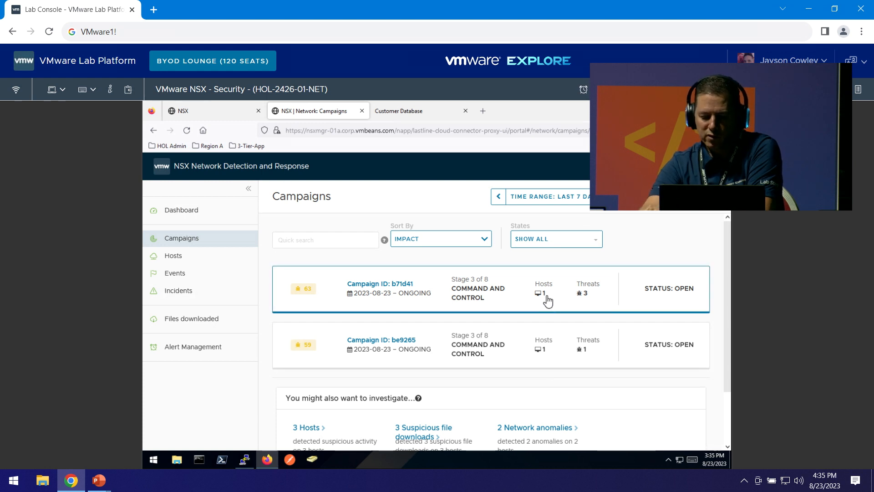
{"action": "right_click", "coordinate": [392, 284]}
{"action": "left_click", "coordinate": [390, 285]}
{"action": "left_click", "coordinate": [391, 286]}
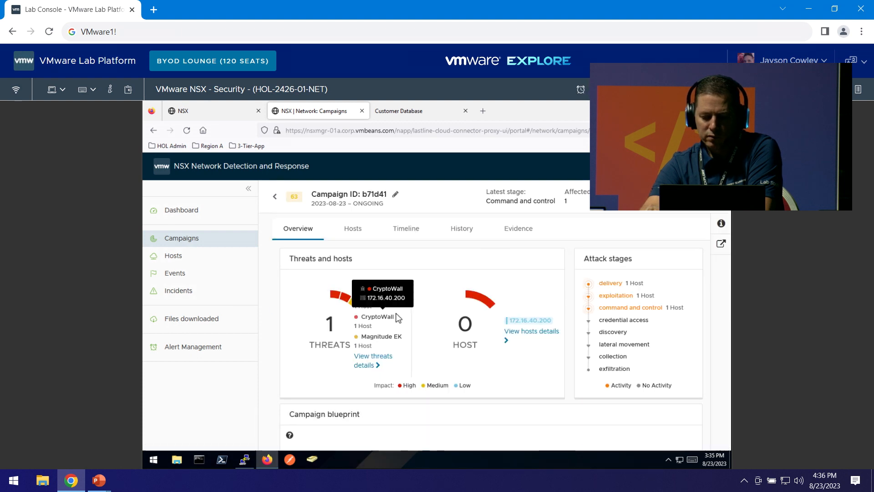
{"action": "scroll", "coordinate": [396, 318], "scroll_direction": "down", "scroll_amount": 5}
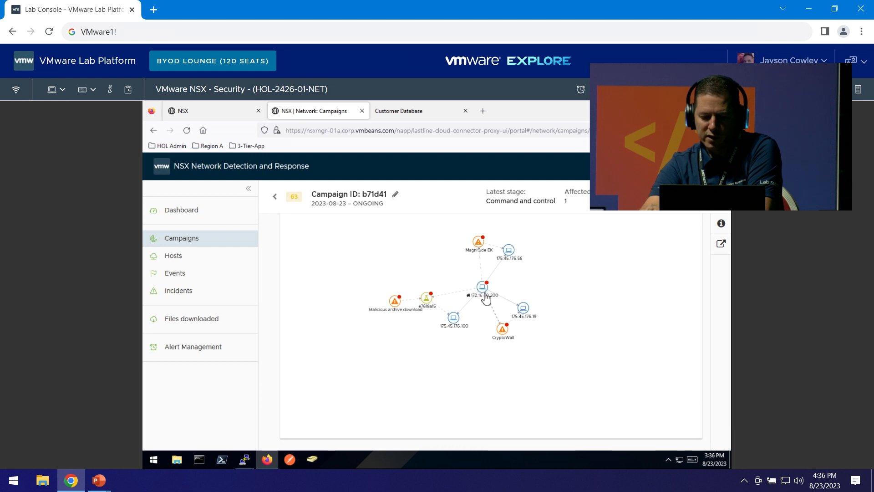
{"action": "right_click", "coordinate": [197, 241]}
{"action": "left_click", "coordinate": [196, 245]}
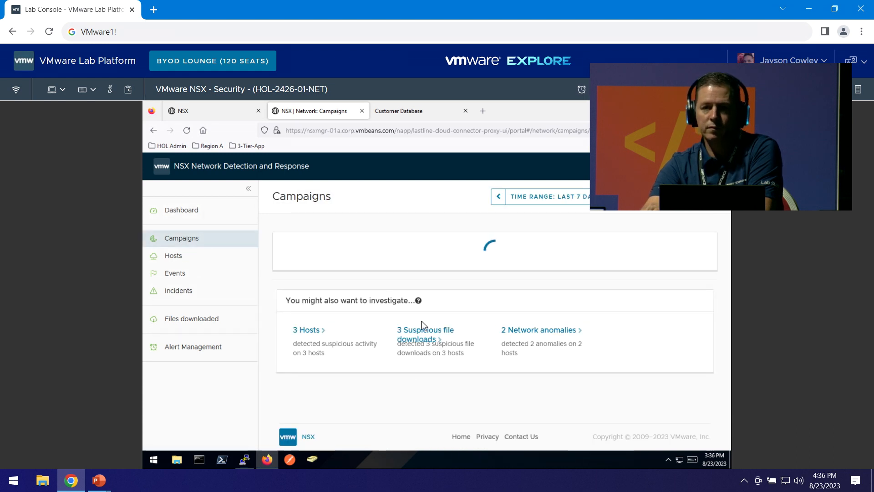
{"action": "left_click", "coordinate": [383, 341]}
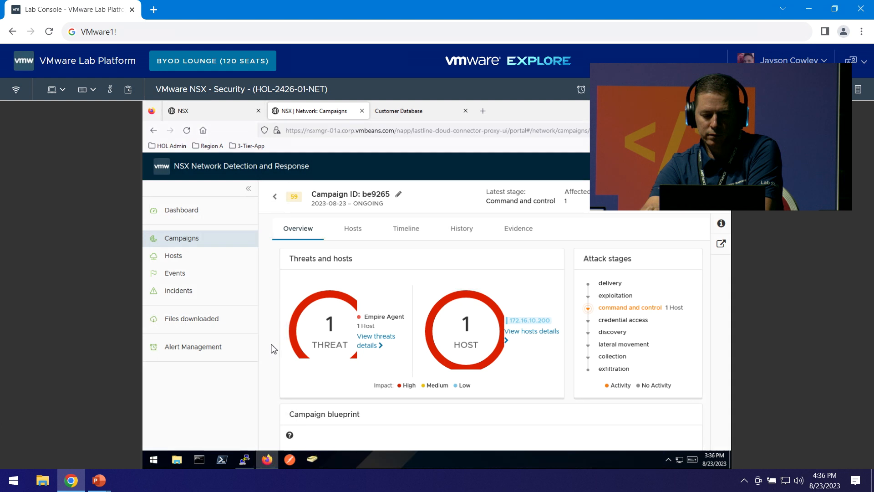
{"action": "scroll", "coordinate": [272, 349], "scroll_direction": "down", "scroll_amount": 5}
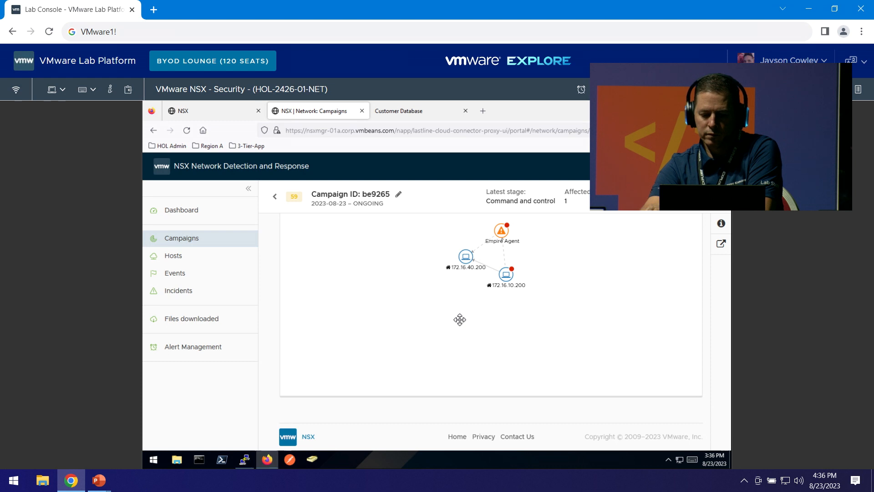
{"action": "scroll", "coordinate": [460, 319], "scroll_direction": "up", "scroll_amount": 2}
{"action": "right_click", "coordinate": [427, 394]}
{"action": "left_click", "coordinate": [376, 309]}
{"action": "scroll", "coordinate": [416, 289], "scroll_direction": "up", "scroll_amount": 2}
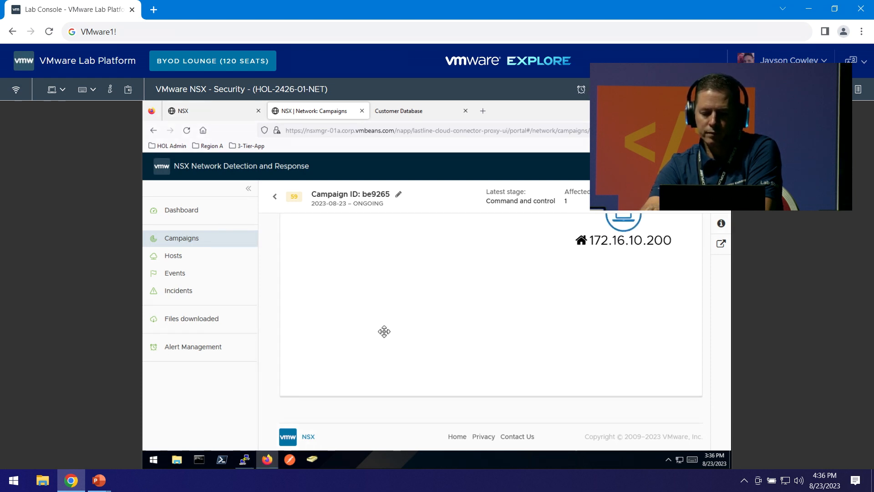
{"action": "left_click_drag", "start_coordinate": [468, 310], "coordinate": [392, 390]}
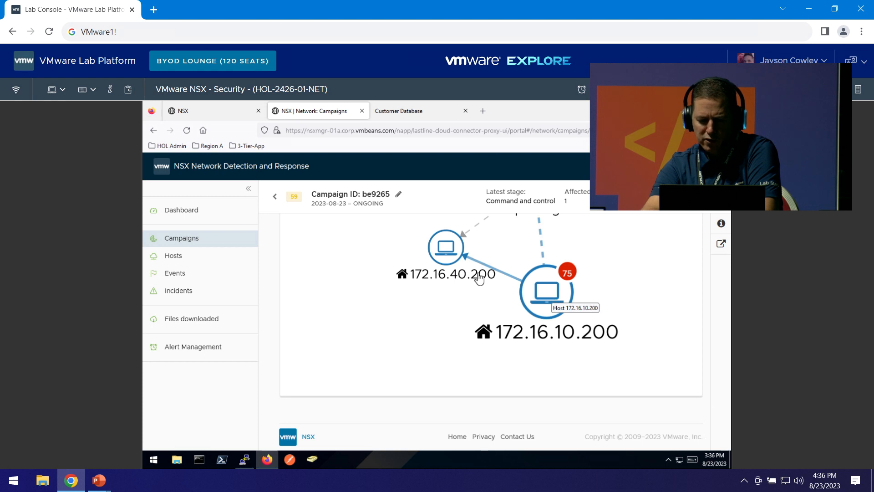
{"action": "right_click", "coordinate": [178, 216]}
{"action": "key", "text": "Escape"}
{"action": "right_click", "coordinate": [178, 217]}
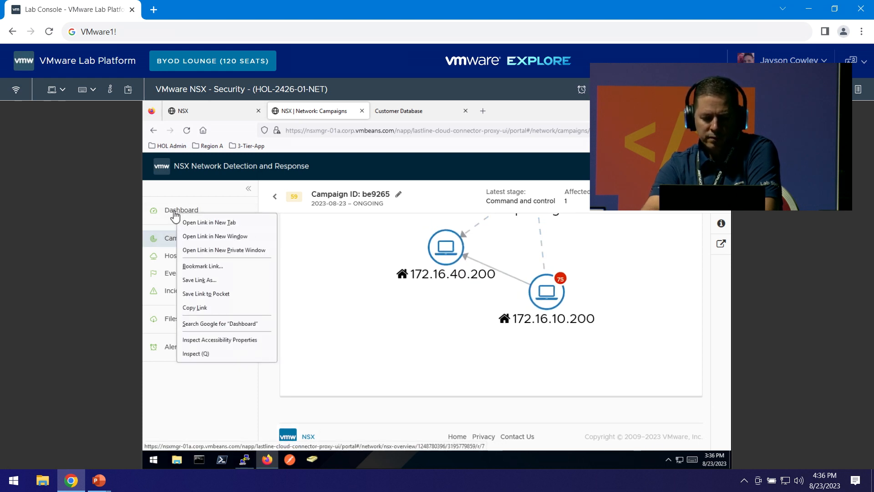
Review the Dashboard's downloaded files, including the 184.288 KB Cryptowall archive, then switch to the slide show.
{"action": "left_click", "coordinate": [175, 212]}
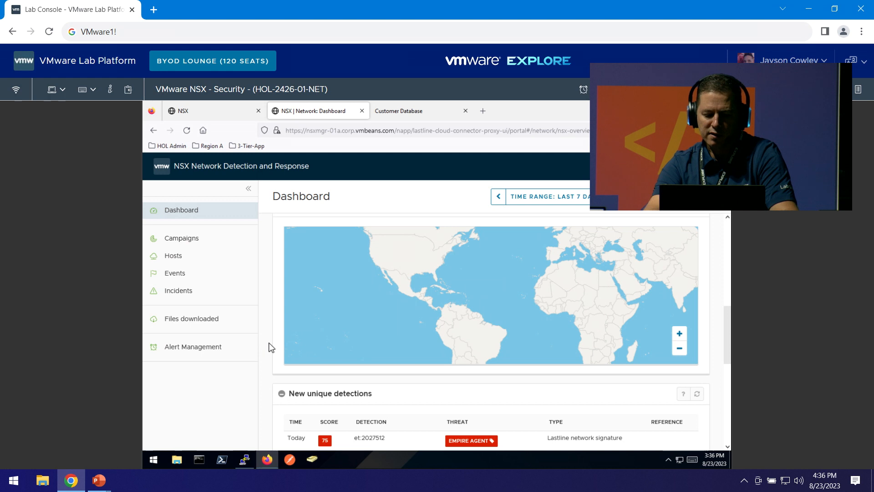
{"action": "scroll", "coordinate": [271, 348], "scroll_direction": "down", "scroll_amount": 6}
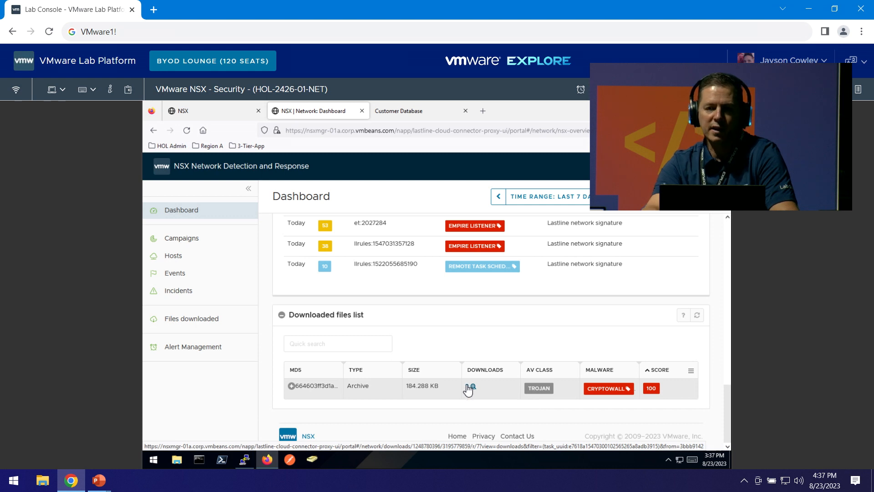
{"action": "key", "text": "alt+Tab"}
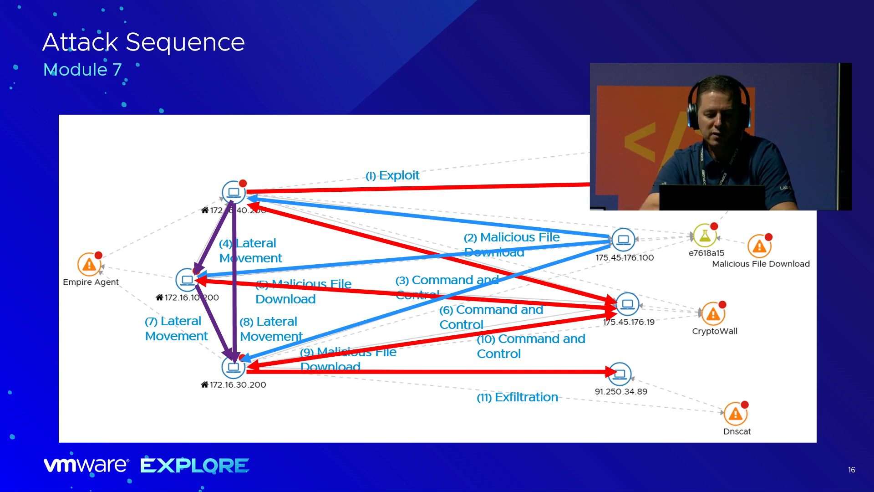
Present the Module 7 Attack Sequence slide, then return to the NSX lab console.
{"action": "key", "text": "alt+Tab"}
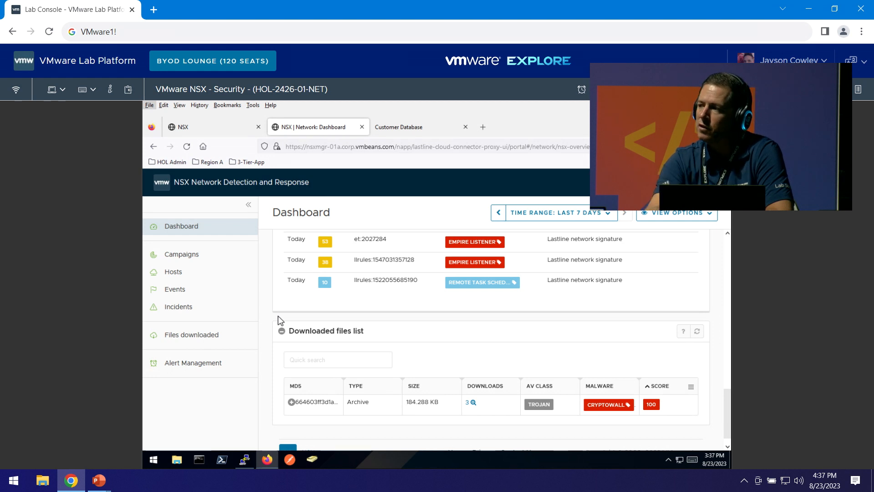
{"action": "left_click", "coordinate": [180, 230]}
Open campaign b71d41's details from the Campaigns list.
{"action": "left_click", "coordinate": [183, 238]}
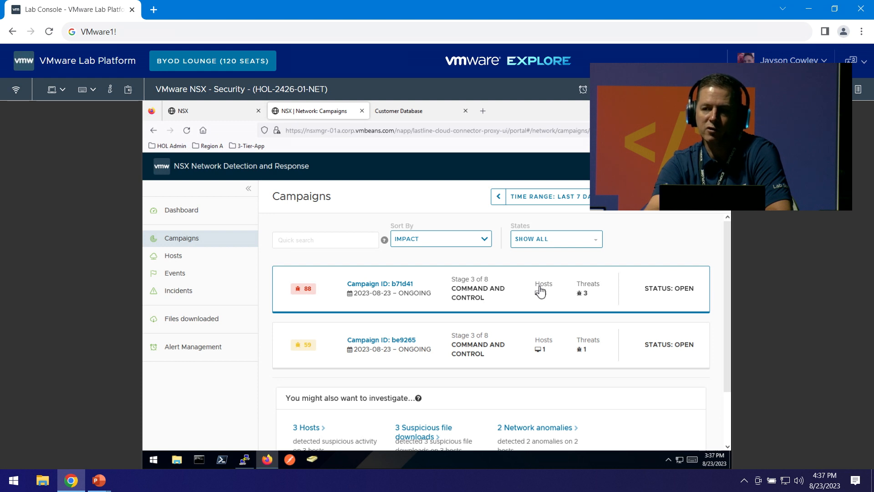
{"action": "left_click", "coordinate": [374, 285]}
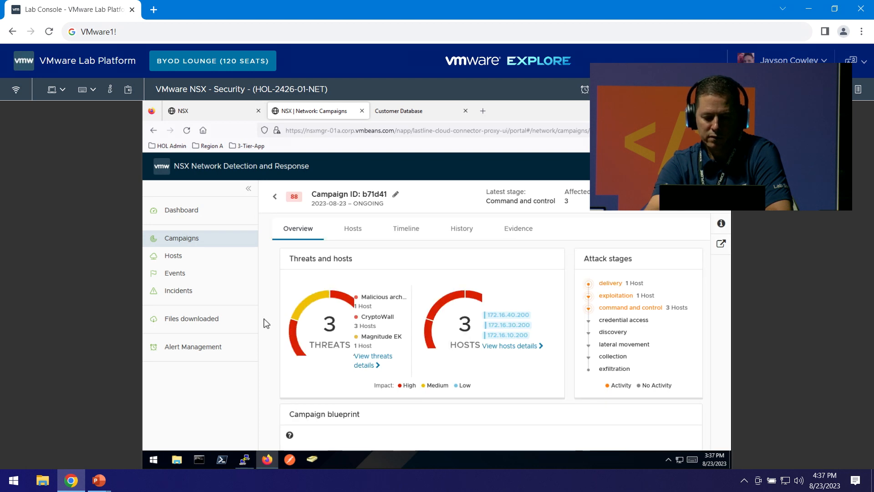
{"action": "scroll", "coordinate": [266, 324], "scroll_direction": "down", "scroll_amount": 5}
{"action": "scroll", "coordinate": [266, 323], "scroll_direction": "up", "scroll_amount": 4}
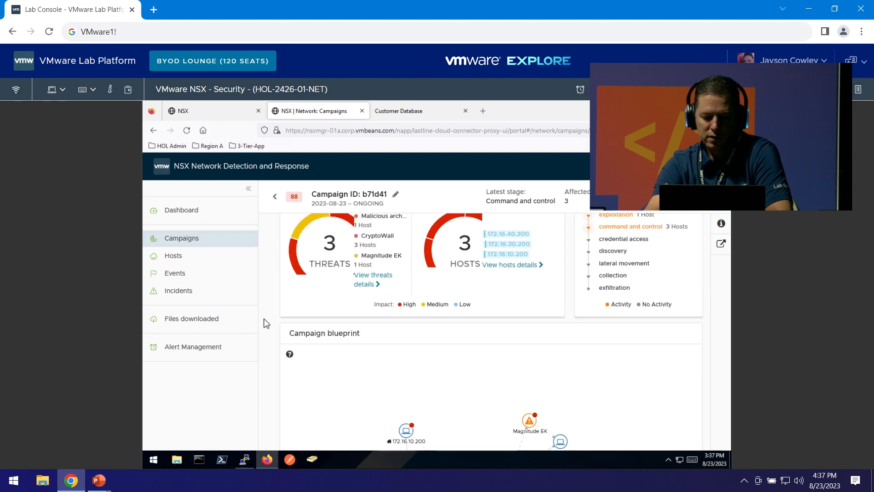
{"action": "scroll", "coordinate": [266, 323], "scroll_direction": "down", "scroll_amount": 5}
{"action": "scroll", "coordinate": [267, 323], "scroll_direction": "up", "scroll_amount": 4}
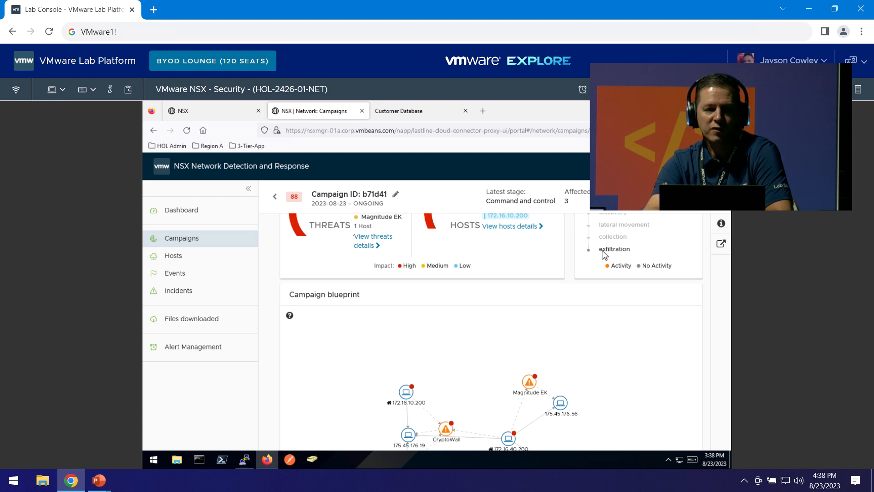
Bring b71d41's blueprint linking three hosts to CryptoWall and Magnitude EK into view.
{"action": "right_click", "coordinate": [343, 362]}
{"action": "right_click", "coordinate": [264, 358]}
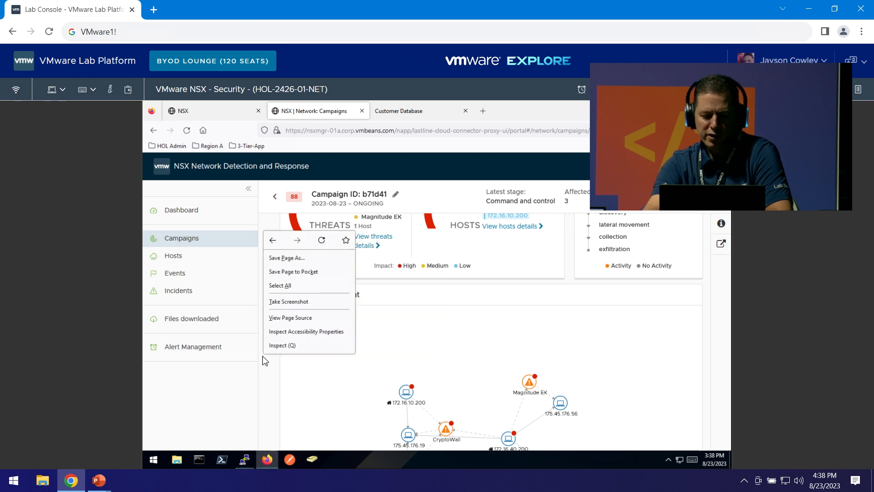
{"action": "left_click", "coordinate": [265, 369]}
{"action": "scroll", "coordinate": [269, 371], "scroll_direction": "down", "scroll_amount": 3}
{"action": "scroll", "coordinate": [268, 371], "scroll_direction": "up", "scroll_amount": 3}
{"action": "scroll", "coordinate": [269, 371], "scroll_direction": "down", "scroll_amount": 3}
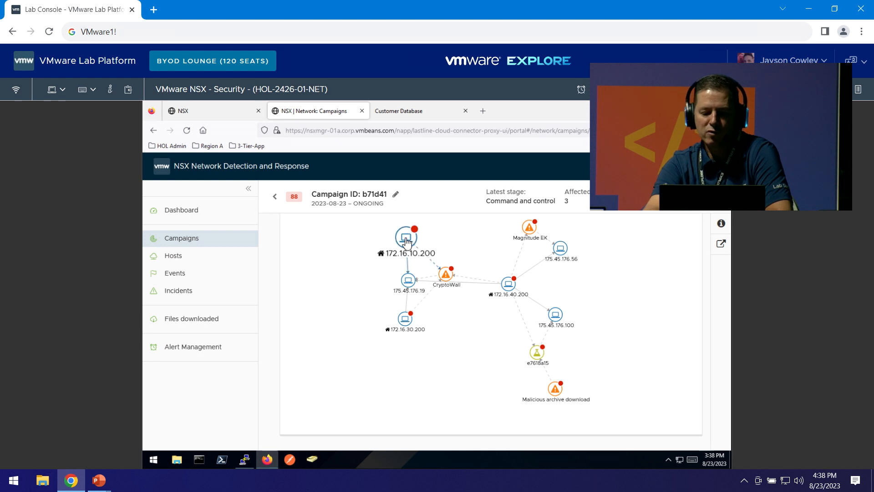
Rearrange the blueprint nodes so hosts, Magnitude EK and e7618a15 are spread apart.
{"action": "right_click", "coordinate": [372, 253]}
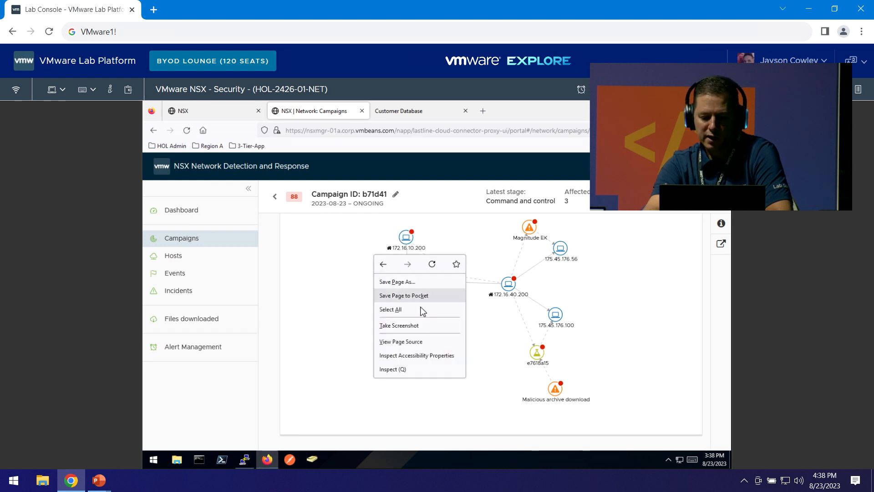
{"action": "right_click", "coordinate": [498, 338]}
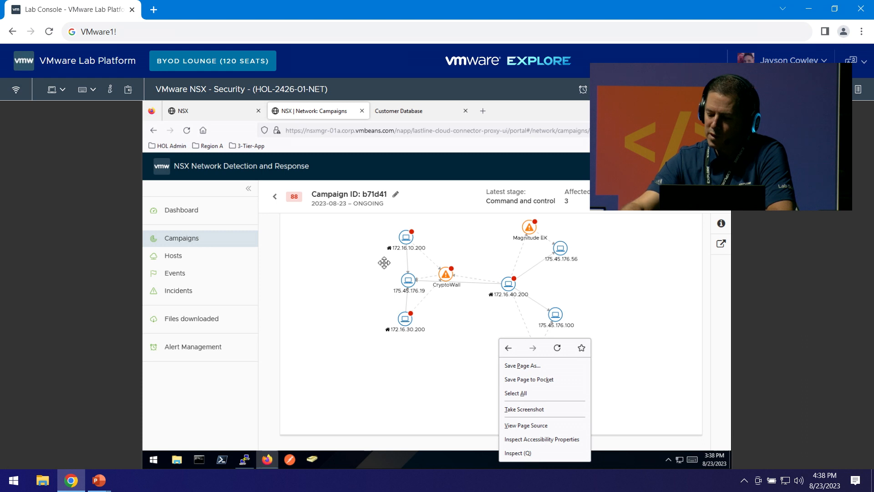
{"action": "left_click_drag", "start_coordinate": [406, 239], "coordinate": [376, 250]}
{"action": "left_click_drag", "start_coordinate": [508, 283], "coordinate": [340, 289]}
{"action": "left_click_drag", "start_coordinate": [411, 284], "coordinate": [557, 283]}
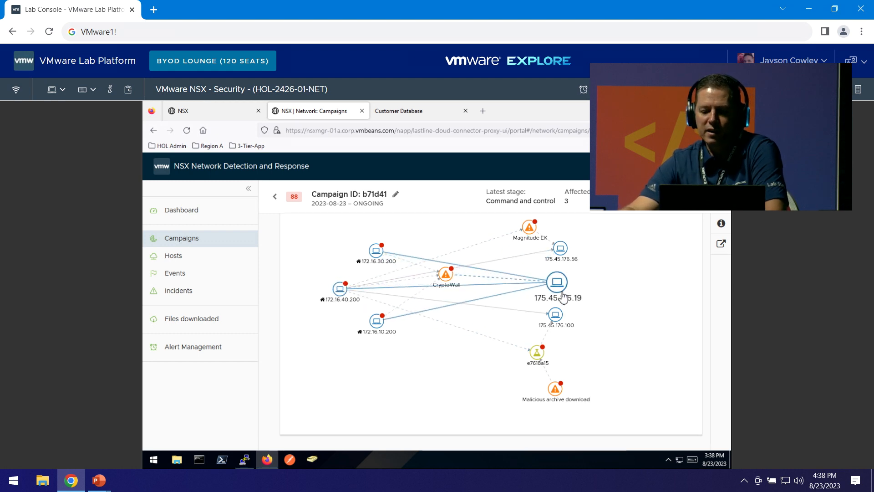
{"action": "left_click_drag", "start_coordinate": [556, 315], "coordinate": [568, 311]}
{"action": "left_click_drag", "start_coordinate": [538, 237], "coordinate": [473, 234]}
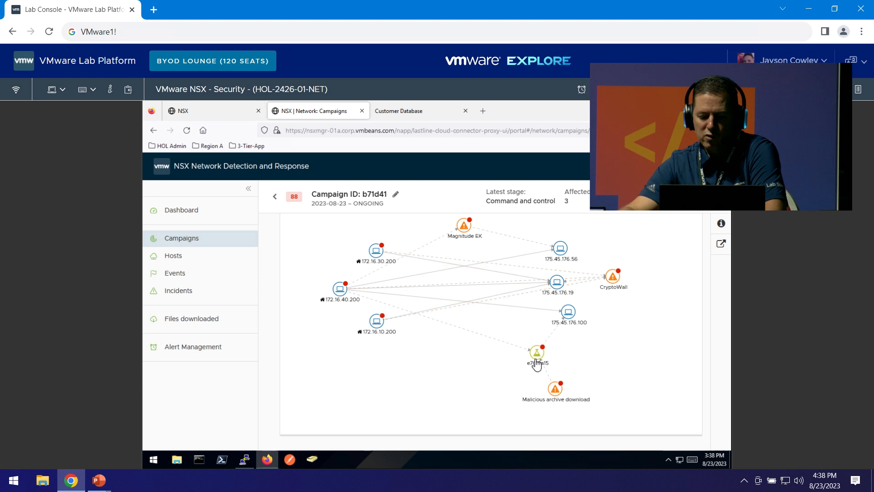
{"action": "left_click_drag", "start_coordinate": [567, 361], "coordinate": [638, 345]}
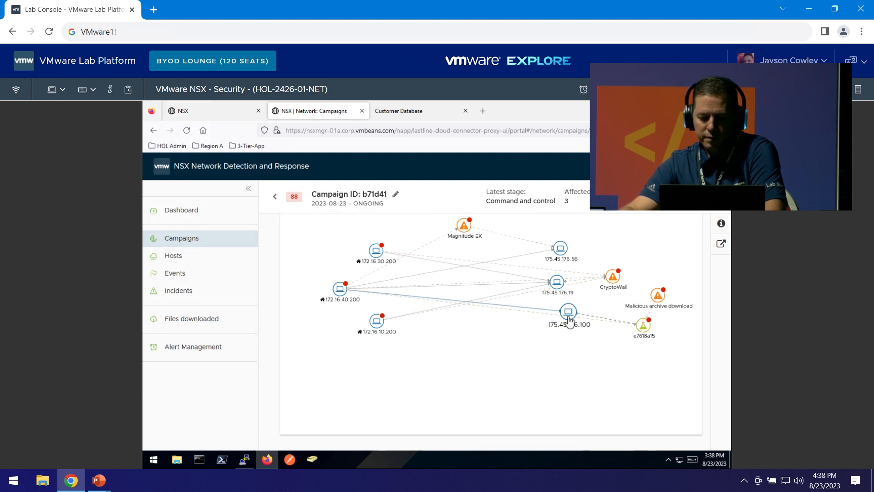
{"action": "left_click_drag", "start_coordinate": [569, 327], "coordinate": [570, 336]}
{"action": "left_click_drag", "start_coordinate": [374, 336], "coordinate": [375, 344]}
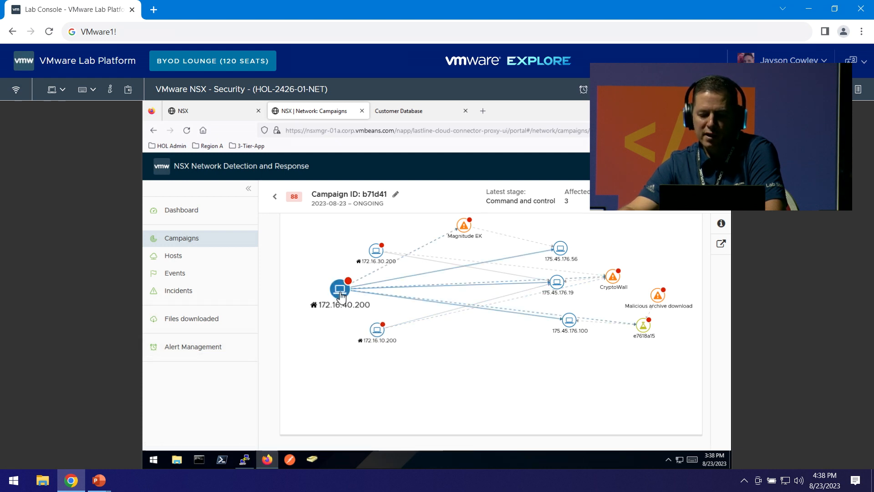
Show host 172.16.40.200's details, highlighting its 3 incidents.
{"action": "left_click", "coordinate": [721, 224]}
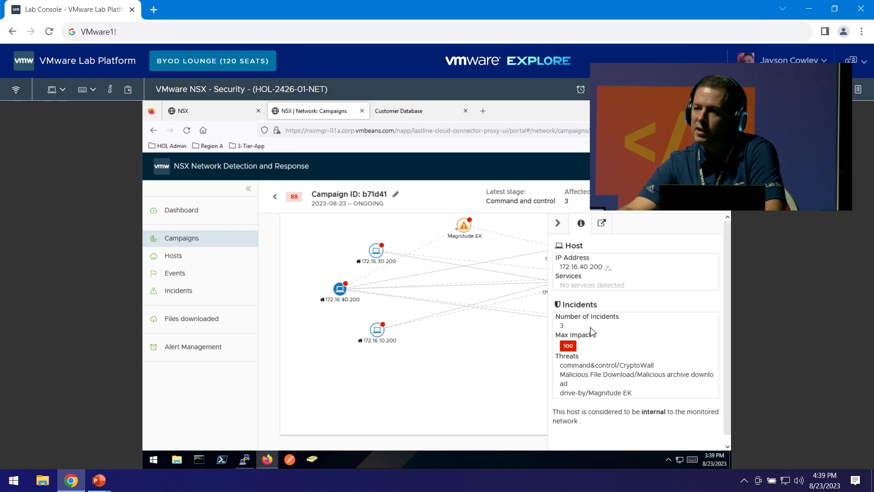
{"action": "left_click_drag", "start_coordinate": [553, 319], "coordinate": [580, 327]}
{"action": "scroll", "coordinate": [621, 375], "scroll_direction": "down", "scroll_amount": 1}
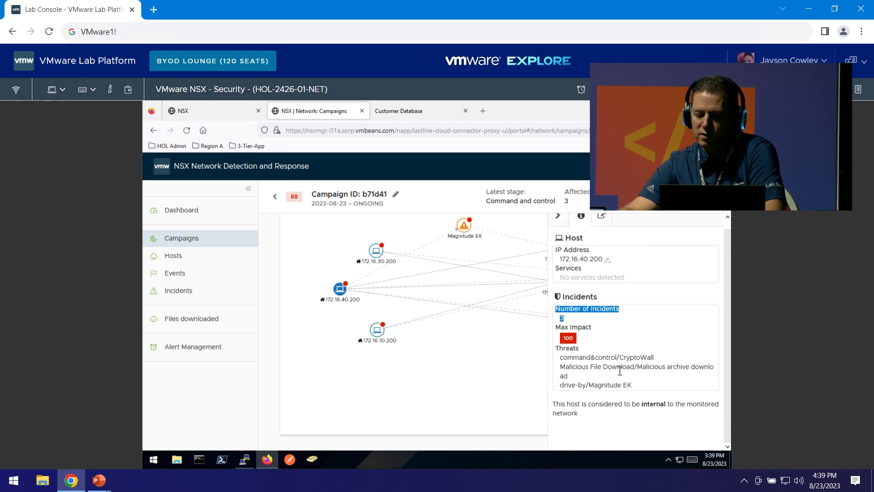
{"action": "left_click", "coordinate": [175, 201]}
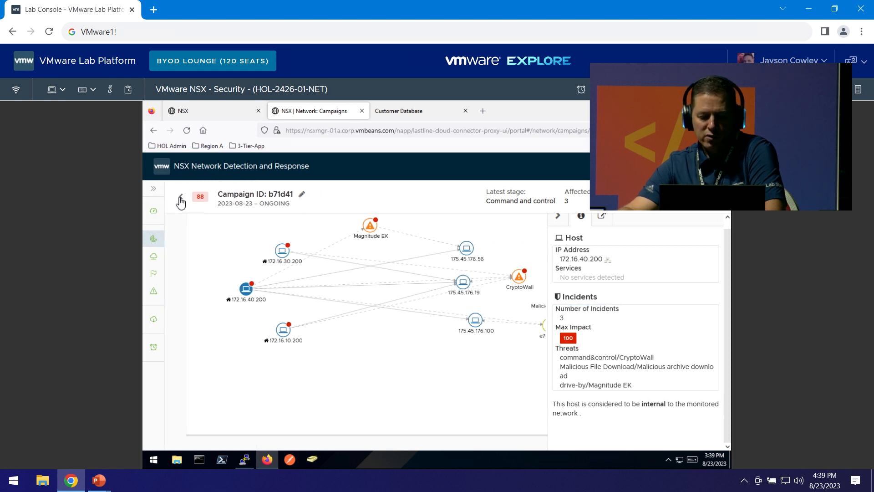
Return to the campaigns list and reload the NSX page.
{"action": "left_click", "coordinate": [181, 197]}
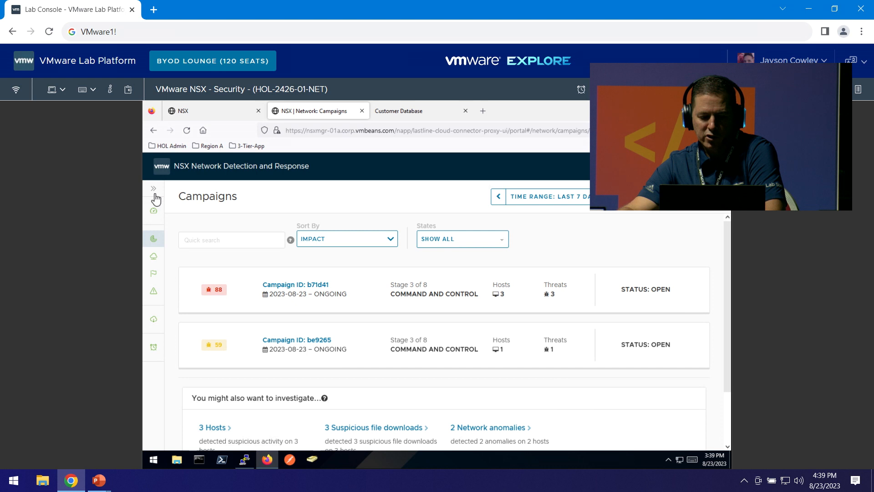
{"action": "left_click", "coordinate": [186, 131]}
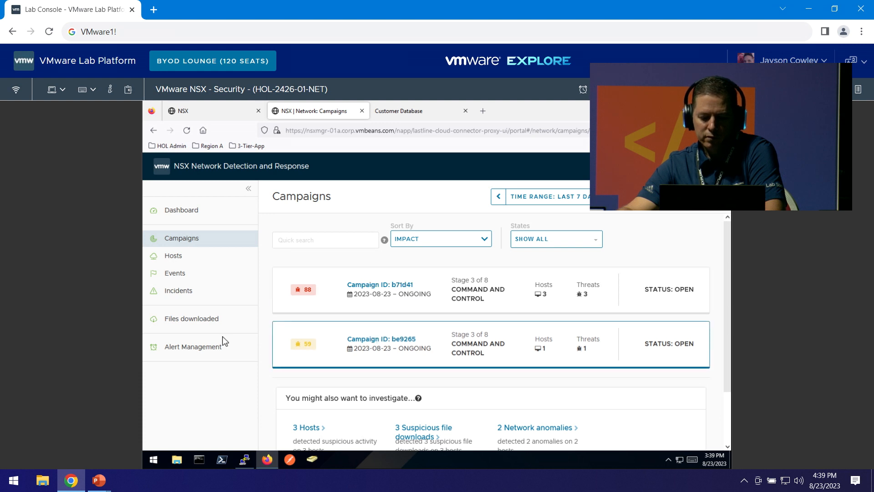
{"action": "scroll", "coordinate": [267, 322], "scroll_direction": "down", "scroll_amount": 1}
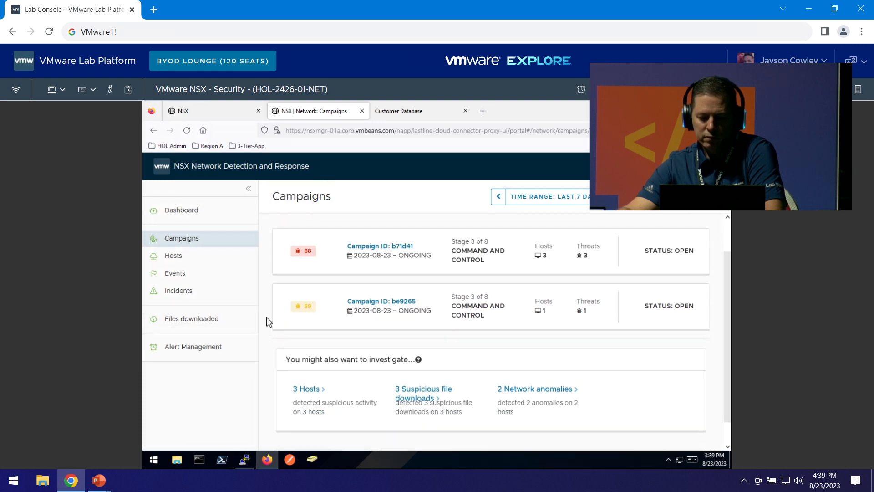
{"action": "scroll", "coordinate": [267, 322], "scroll_direction": "up", "scroll_amount": 1}
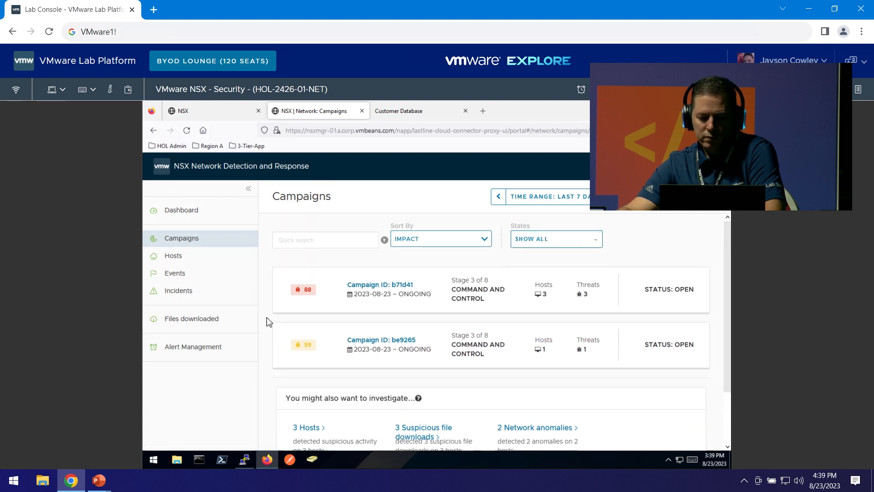
Reopen campaign b71d41's full overview, then head to the Dashboard.
{"action": "left_click", "coordinate": [367, 287]}
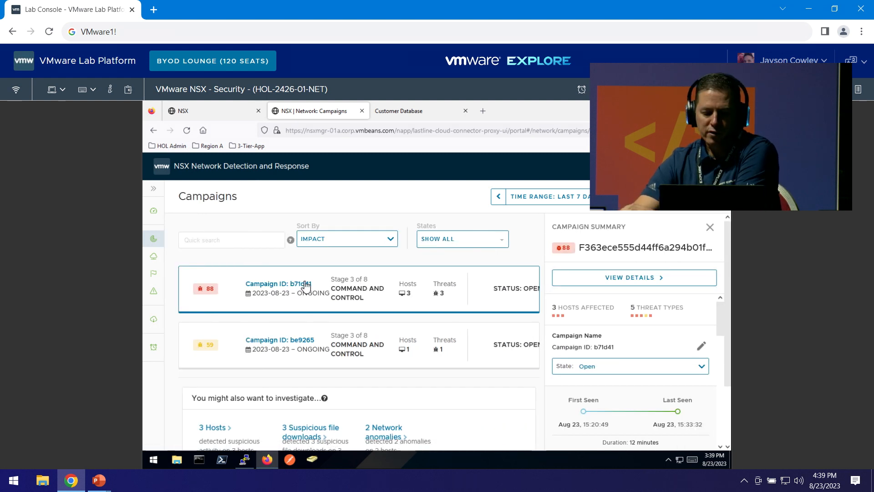
{"action": "left_click", "coordinate": [271, 285]}
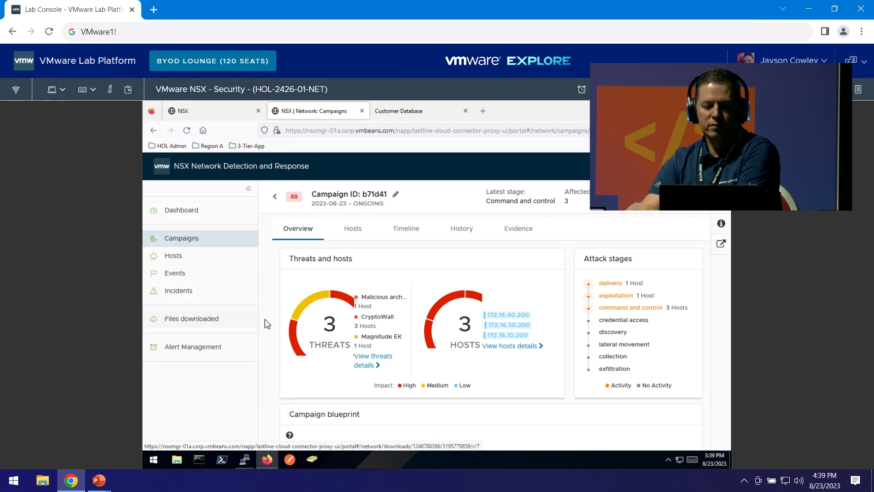
{"action": "scroll", "coordinate": [267, 322], "scroll_direction": "down", "scroll_amount": 2}
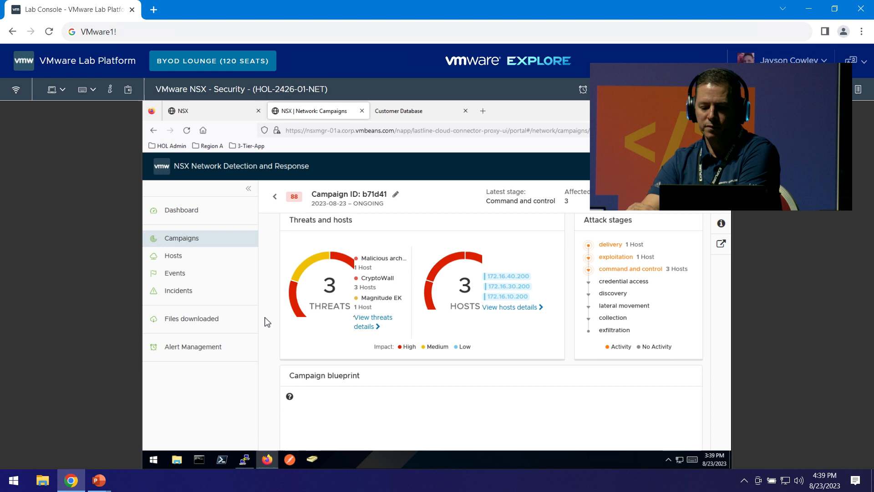
{"action": "scroll", "coordinate": [267, 322], "scroll_direction": "down", "scroll_amount": 3}
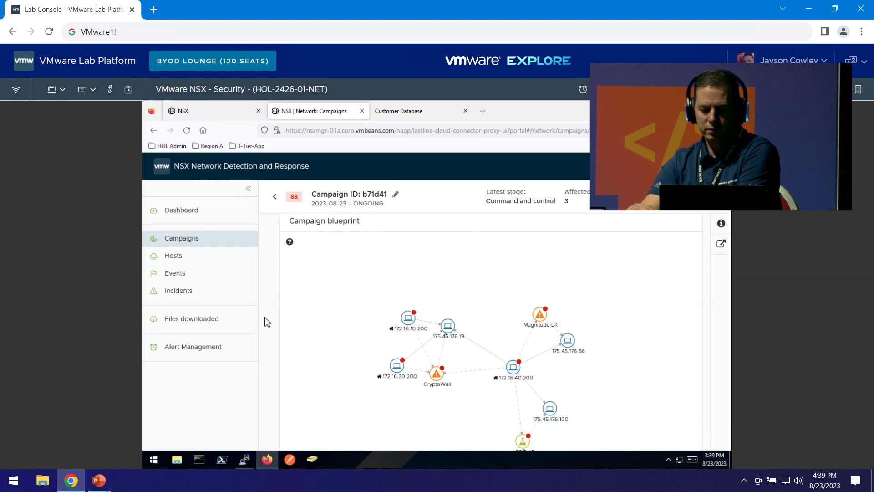
{"action": "scroll", "coordinate": [267, 322], "scroll_direction": "up", "scroll_amount": 3}
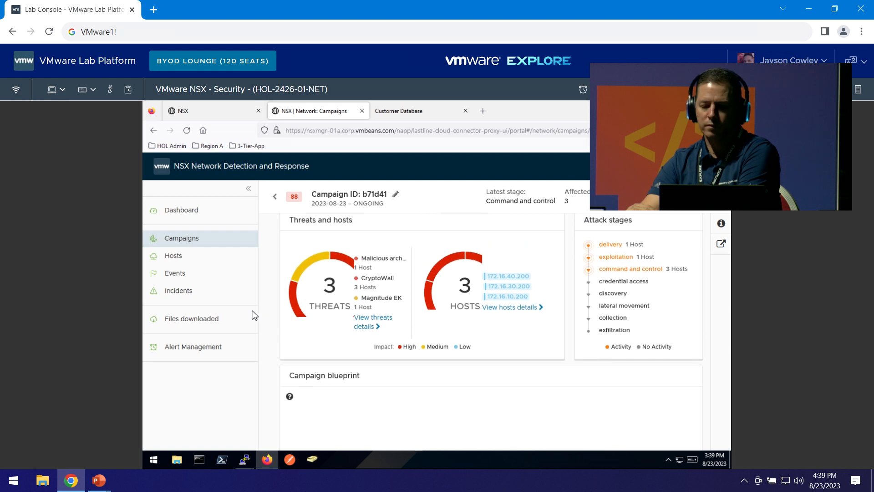
{"action": "left_click", "coordinate": [172, 211]}
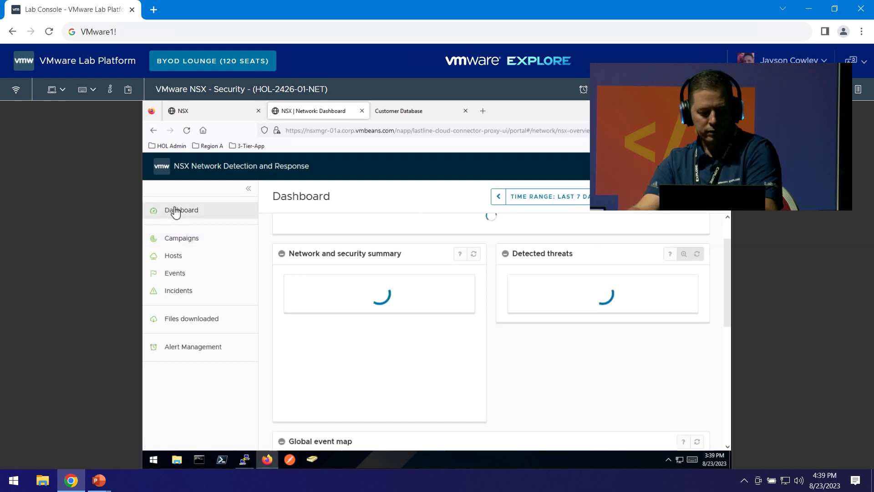